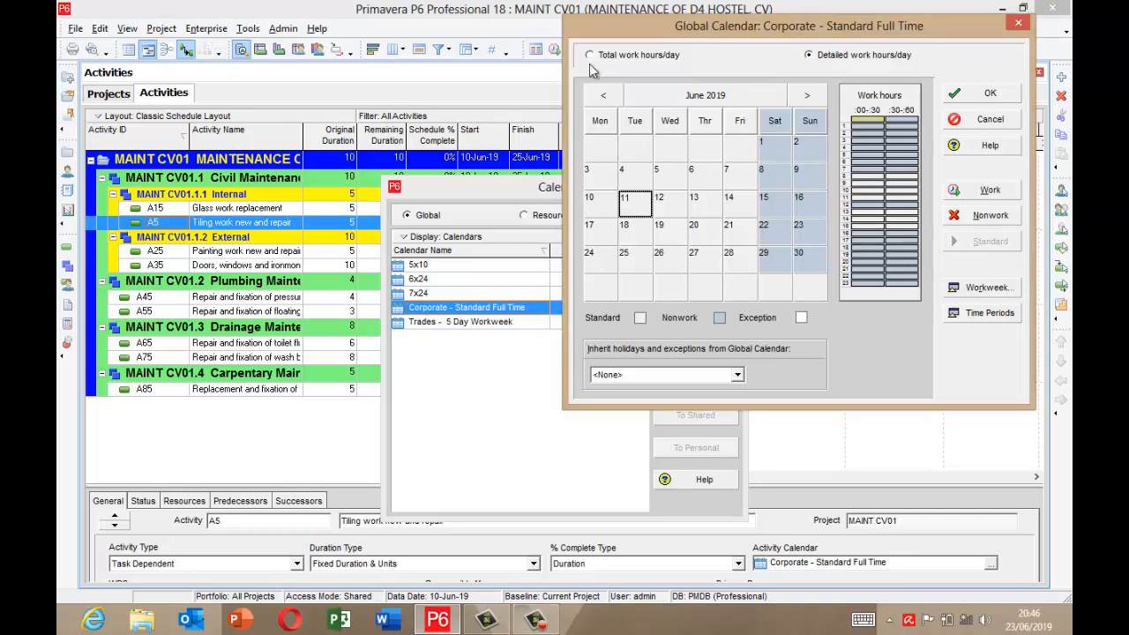
- Leave the Corporate - Standard Full Time calendar unchanged and view the lists of global, resource and project calendars
{"action": "left_click", "coordinate": [986, 124]}
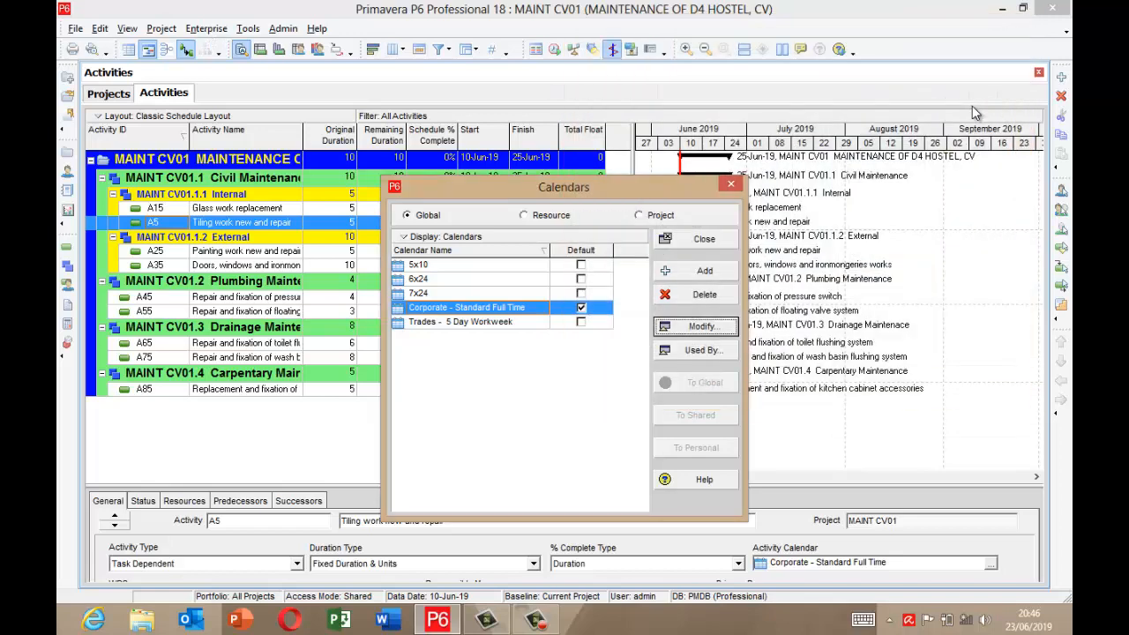
{"action": "left_click", "coordinate": [704, 241]}
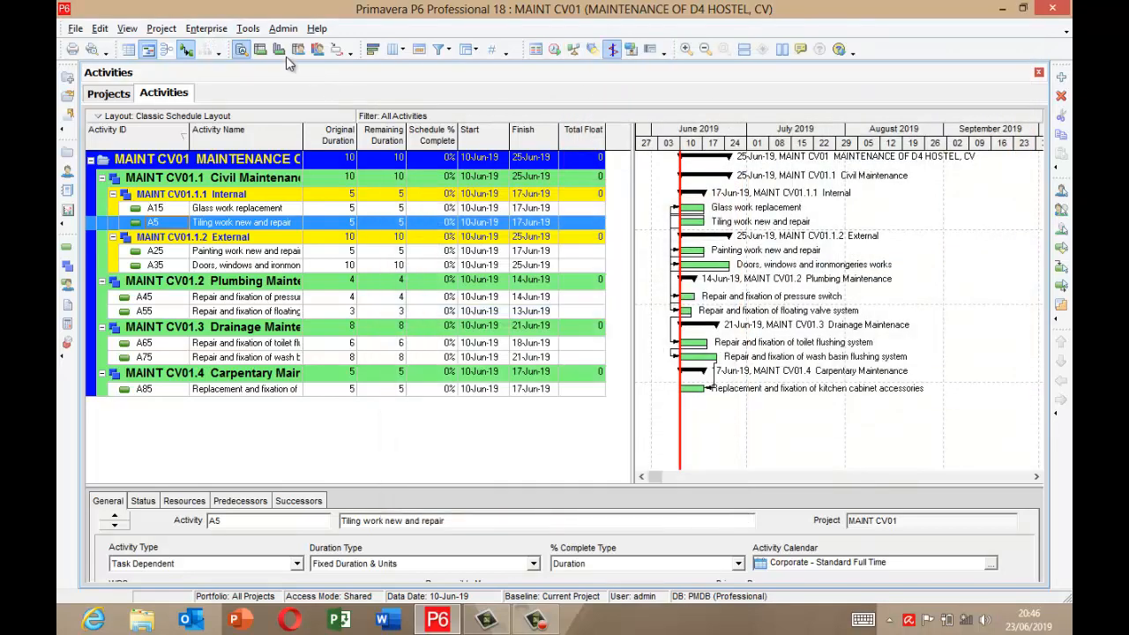
{"action": "left_click", "coordinate": [208, 29]}
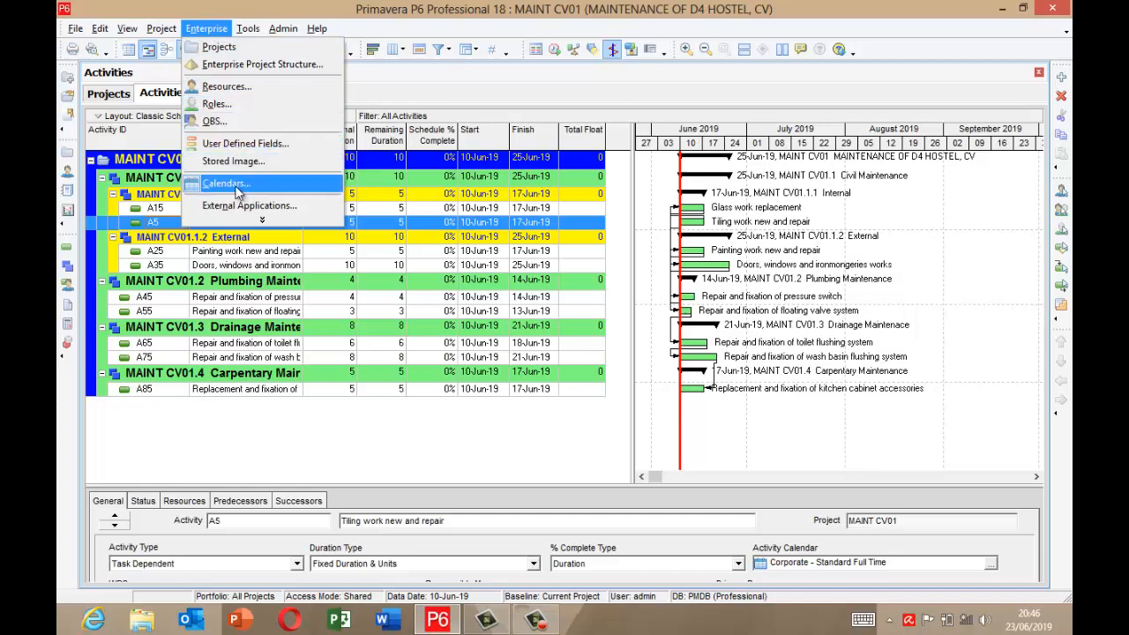
{"action": "left_click", "coordinate": [233, 185]}
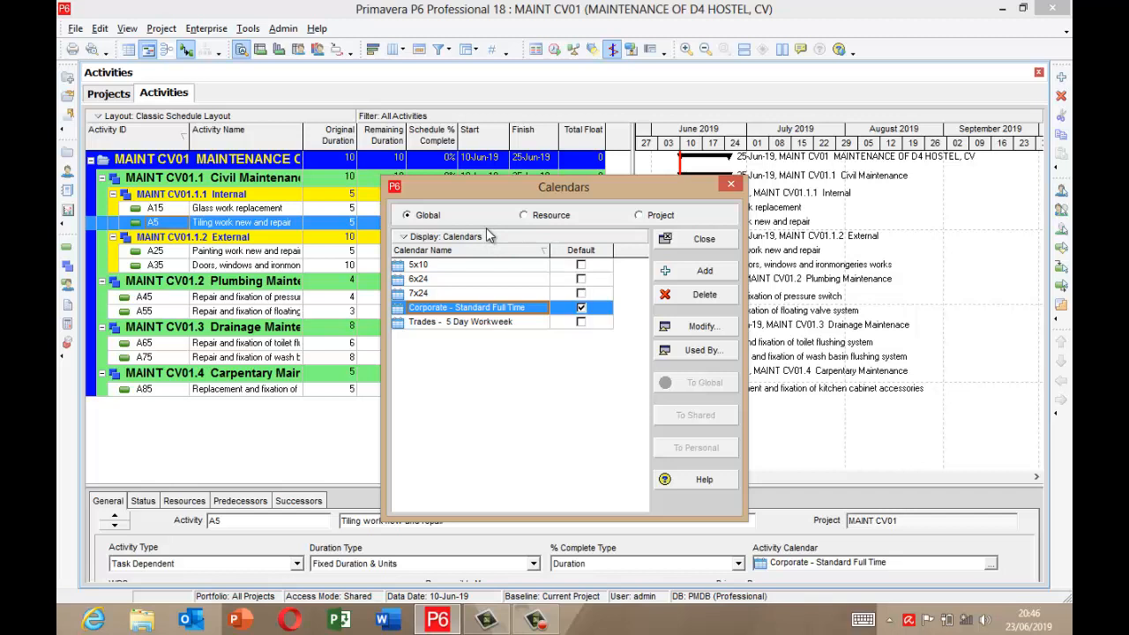
{"action": "left_click", "coordinate": [544, 220]}
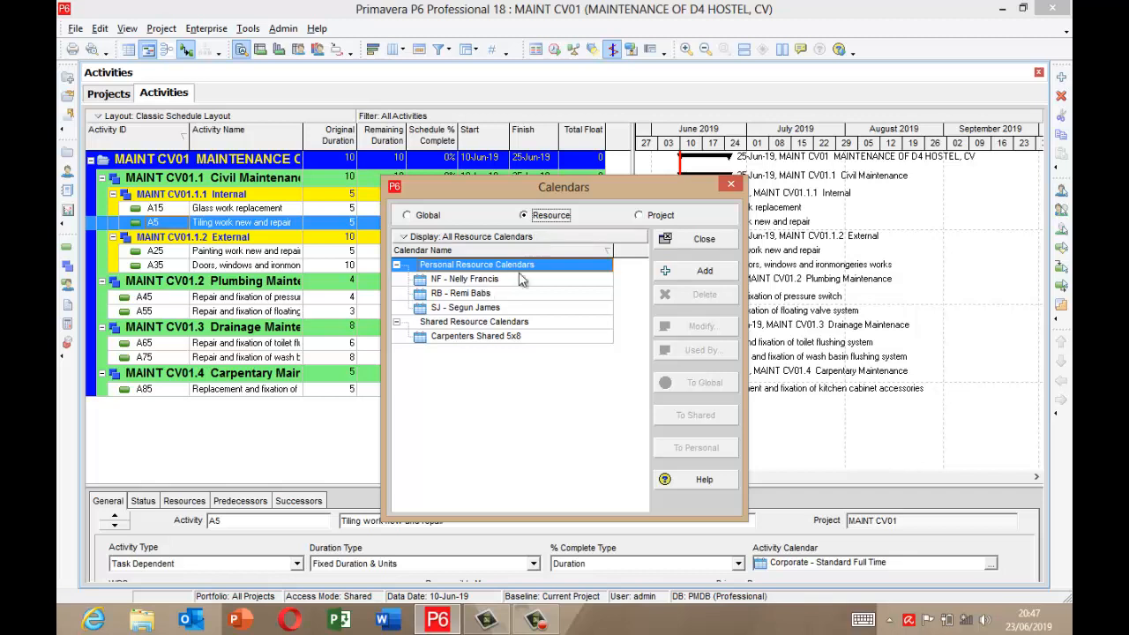
{"action": "left_click", "coordinate": [662, 215]}
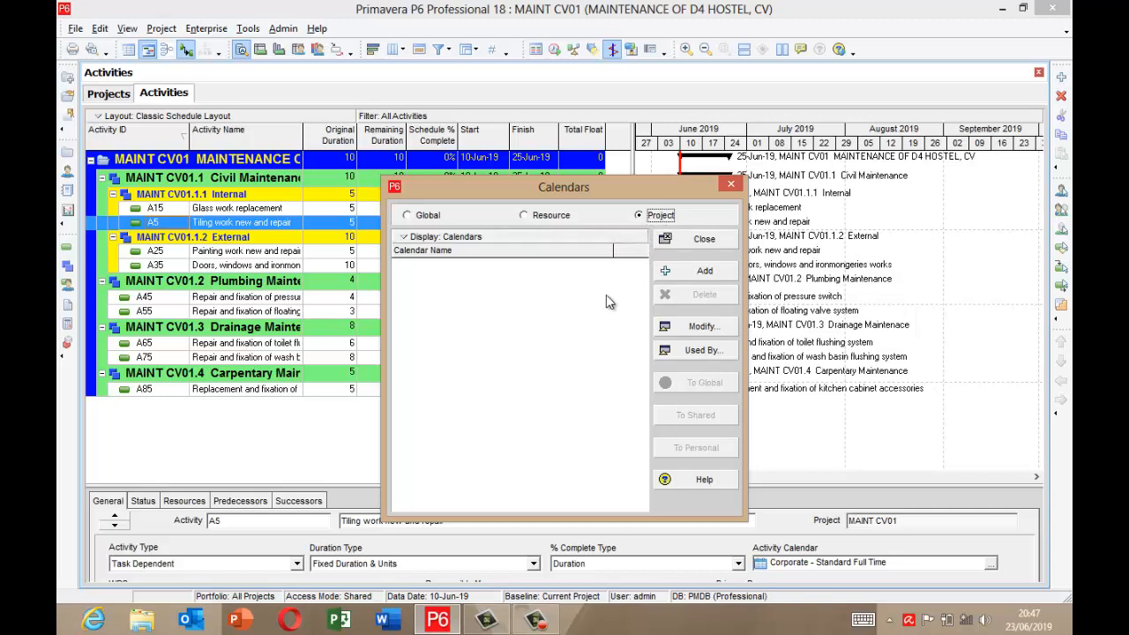
- Add a new global calendar copied from the 6x24 calendar
{"action": "left_click", "coordinate": [427, 215]}
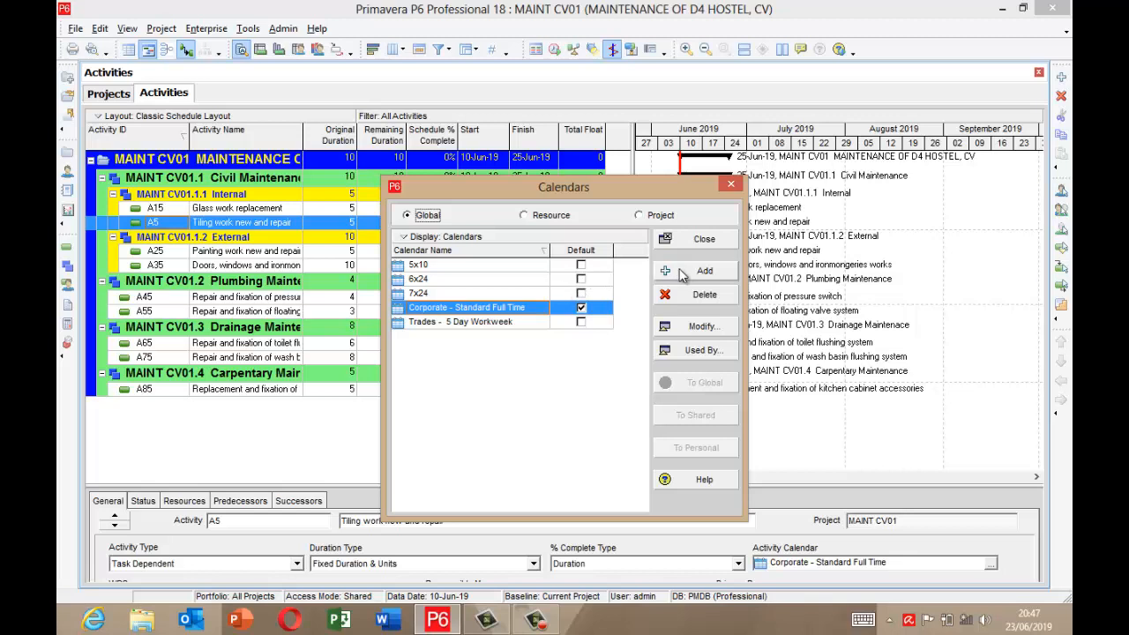
{"action": "left_click", "coordinate": [444, 280]}
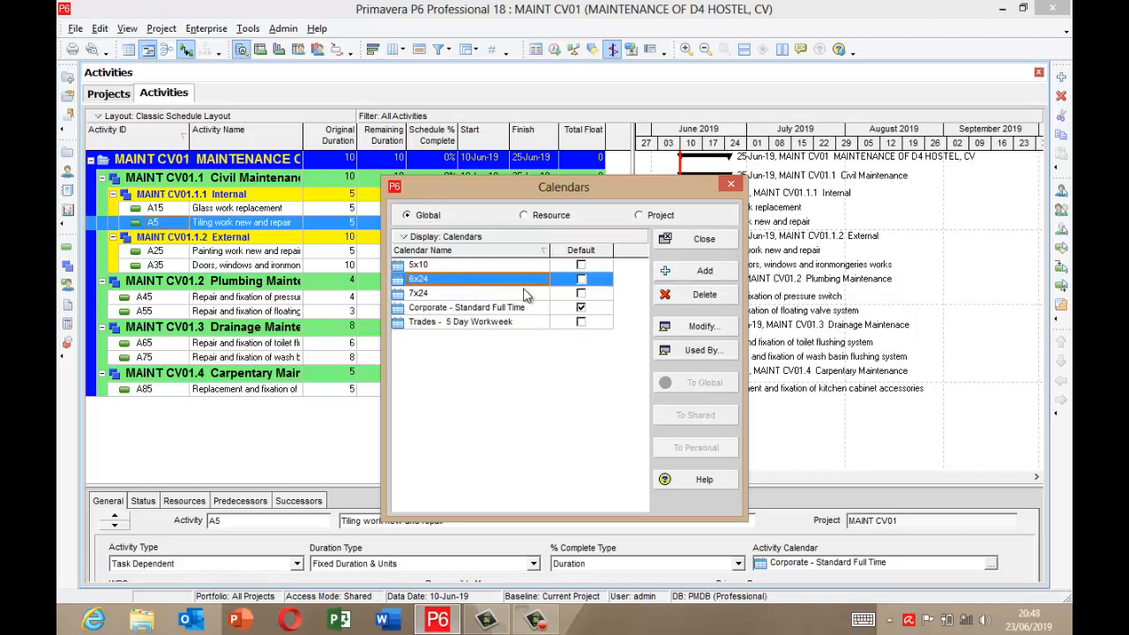
{"action": "left_click", "coordinate": [688, 275]}
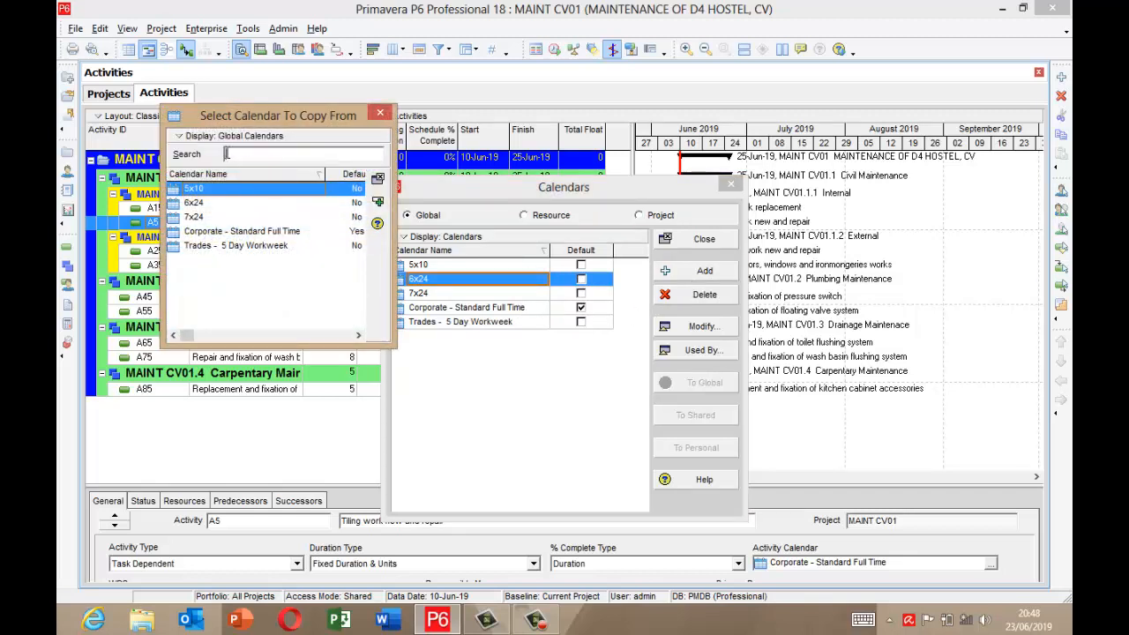
{"action": "left_click", "coordinate": [196, 204]}
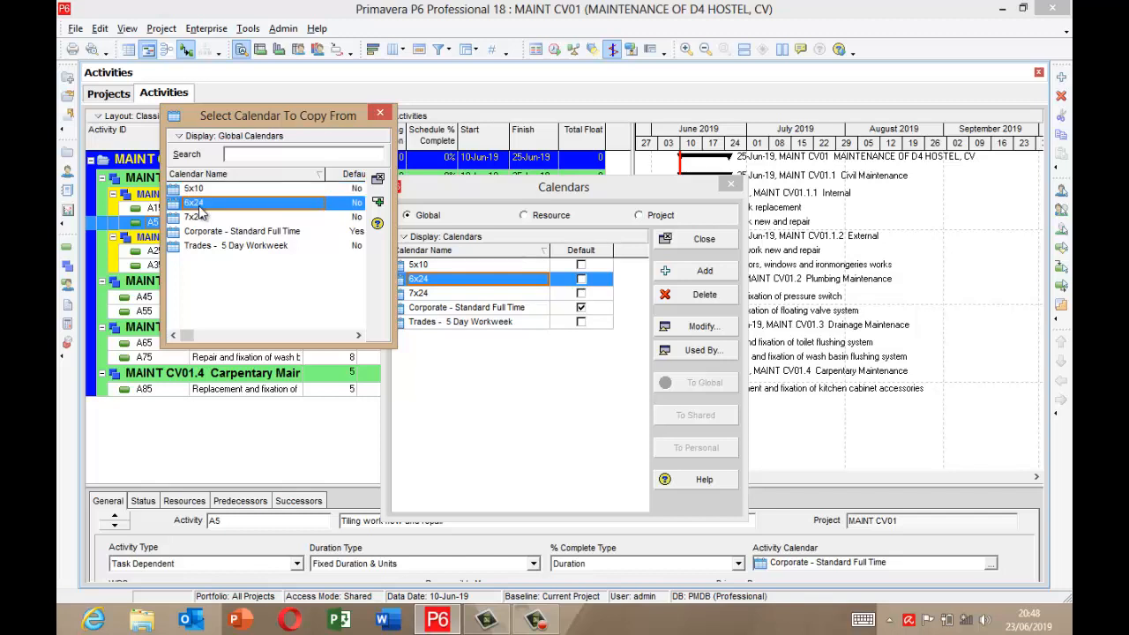
{"action": "left_click", "coordinate": [234, 249]}
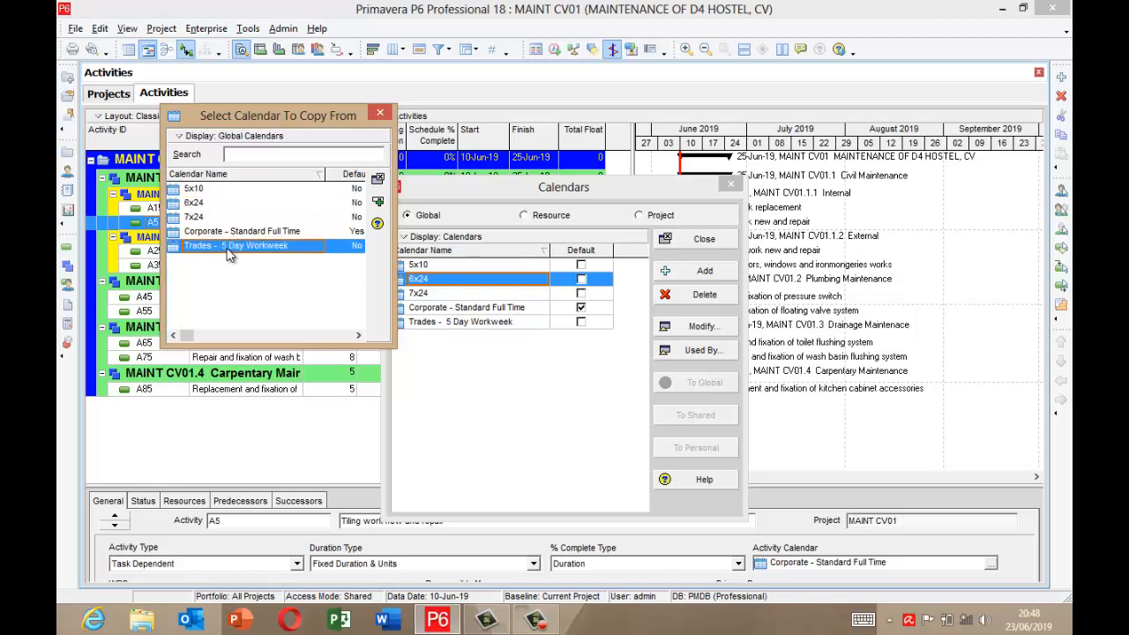
{"action": "left_click", "coordinate": [195, 204]}
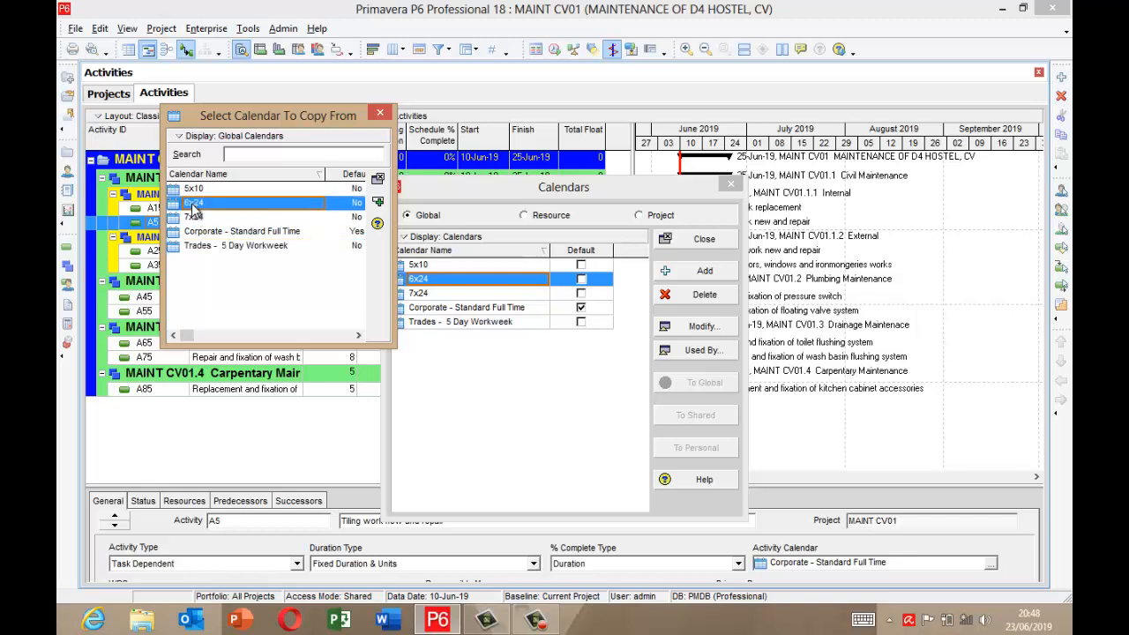
{"action": "left_click", "coordinate": [377, 202]}
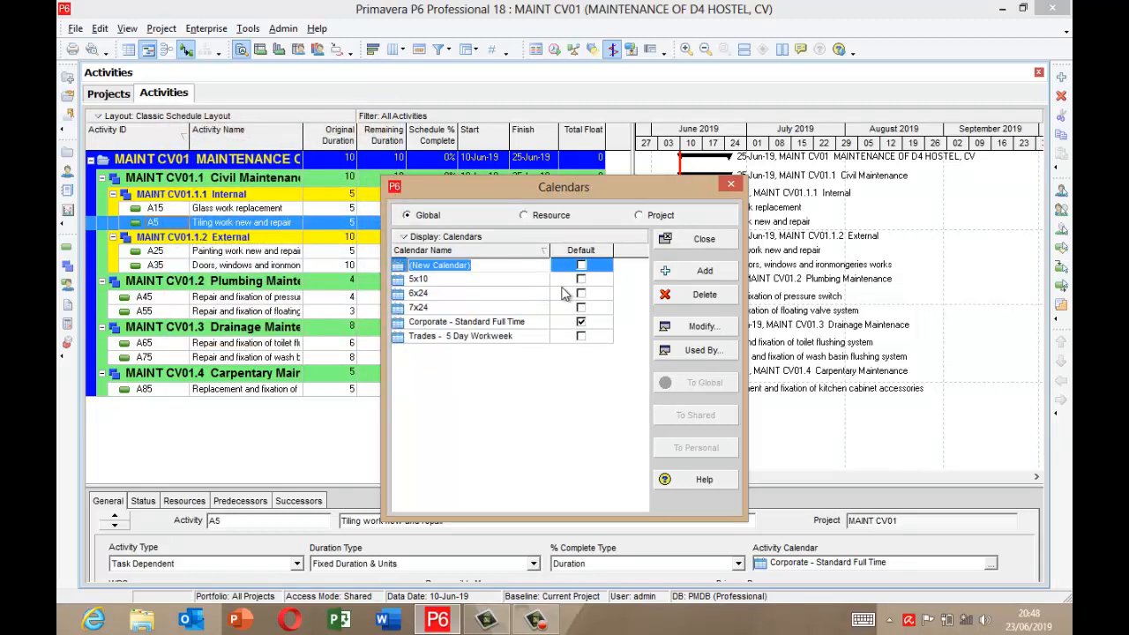
- Name the new global calendar "6 Day Worksheet"
{"action": "left_click", "coordinate": [483, 266]}
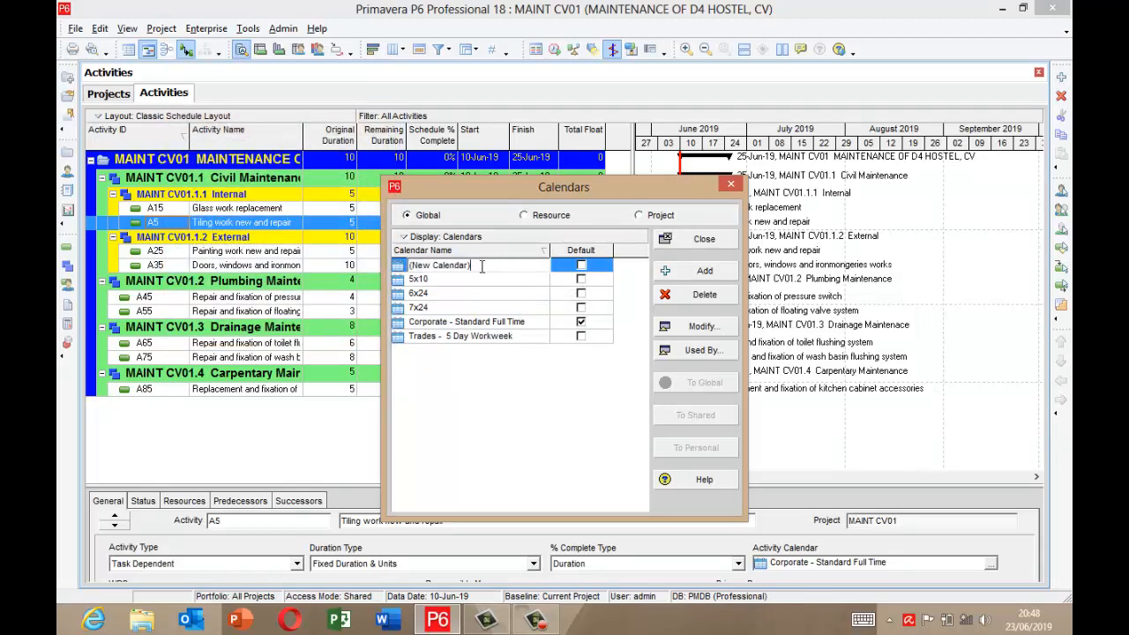
{"action": "key", "text": "BackSpace"}
{"action": "key", "text": "BackSpace"}
{"action": "key", "text": "BackSpace"}
{"action": "left_click", "coordinate": [491, 277]}
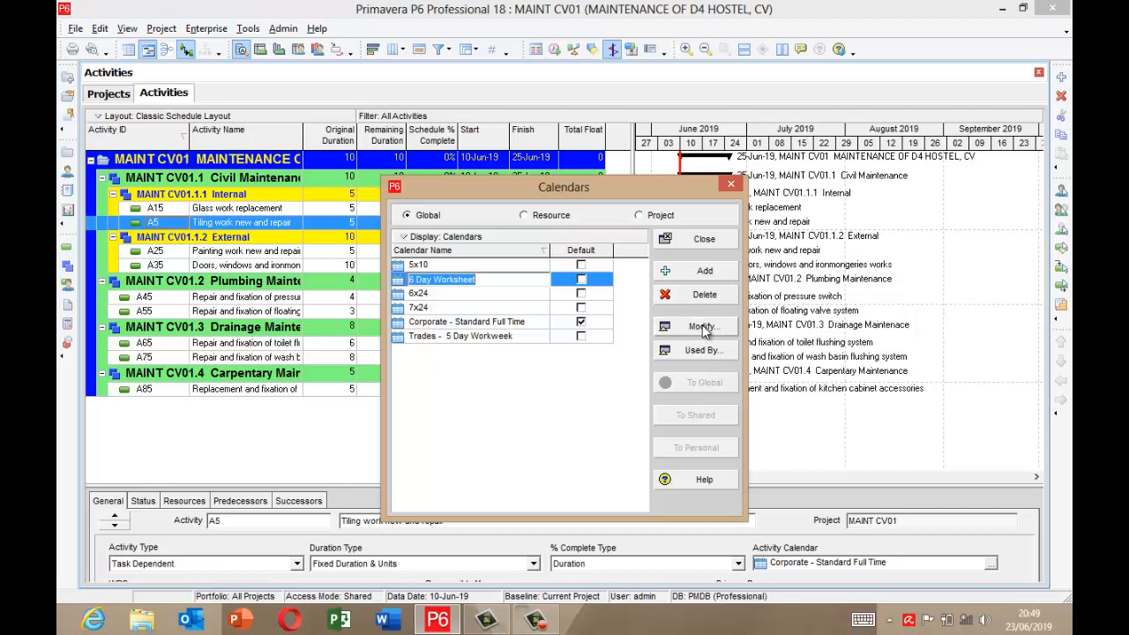
{"action": "left_click", "coordinate": [603, 285]}
- Set the 6 Day Worksheet calendar's standard workweek to 8 hours for each day from Monday to Saturday
{"action": "left_click", "coordinate": [680, 330]}
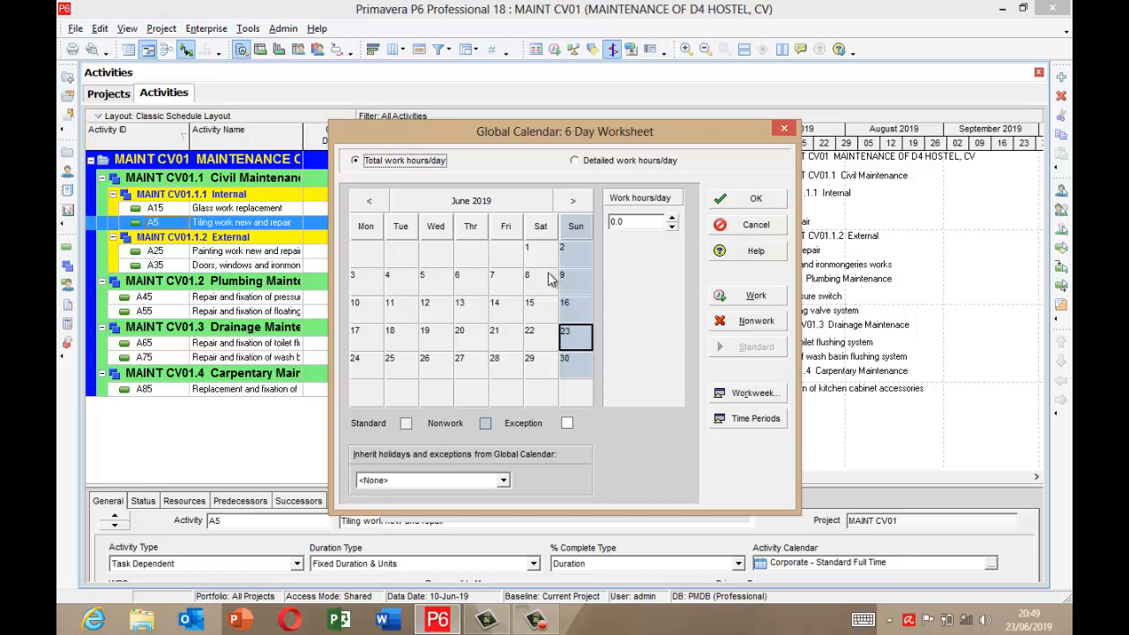
{"action": "left_click", "coordinate": [751, 395]}
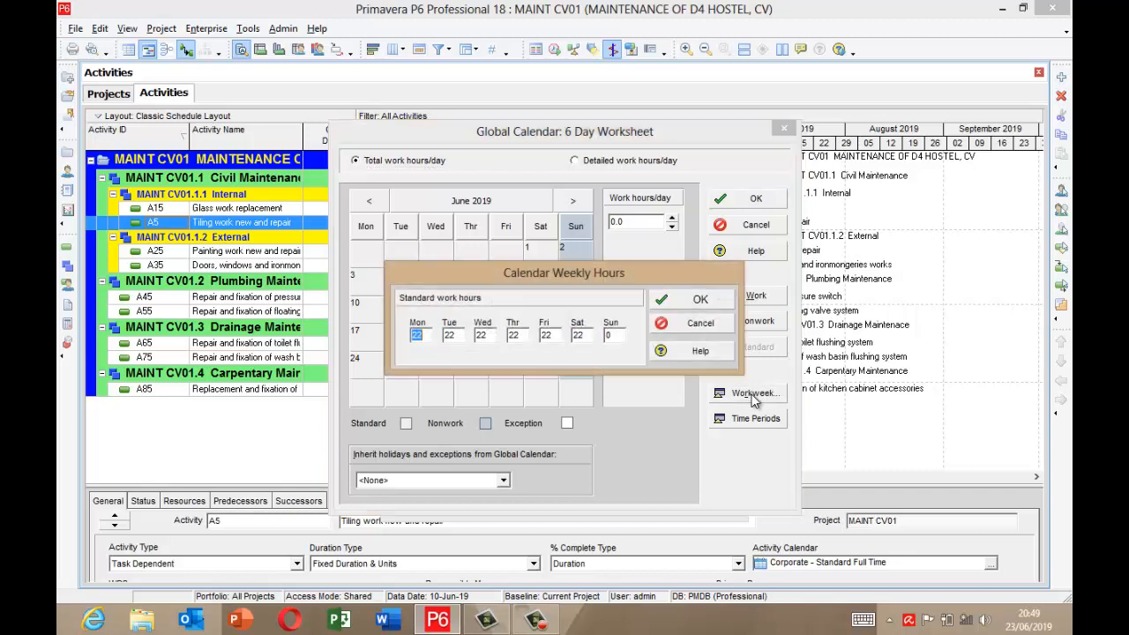
{"action": "left_click", "coordinate": [425, 336]}
{"action": "key", "text": "BackSpace"}
{"action": "left_click", "coordinate": [457, 334]}
{"action": "key", "text": "BackSpace"}
{"action": "key", "text": "BackSpace"}
{"action": "type", "text": "8"}
{"action": "left_click", "coordinate": [492, 334]}
{"action": "key", "text": "BackSpace"}
{"action": "key", "text": "BackSpace"}
{"action": "type", "text": "8"}
{"action": "left_click", "coordinate": [522, 336]}
{"action": "key", "text": "BackSpace"}
{"action": "key", "text": "BackSpace"}
{"action": "type", "text": "8"}
{"action": "left_click", "coordinate": [557, 334]}
{"action": "key", "text": "BackSpace"}
{"action": "key", "text": "BackSpace"}
{"action": "type", "text": "8"}
{"action": "left_click", "coordinate": [591, 335]}
{"action": "key", "text": "BackSpace"}
{"action": "key", "text": "BackSpace"}
{"action": "left_click", "coordinate": [694, 301]}
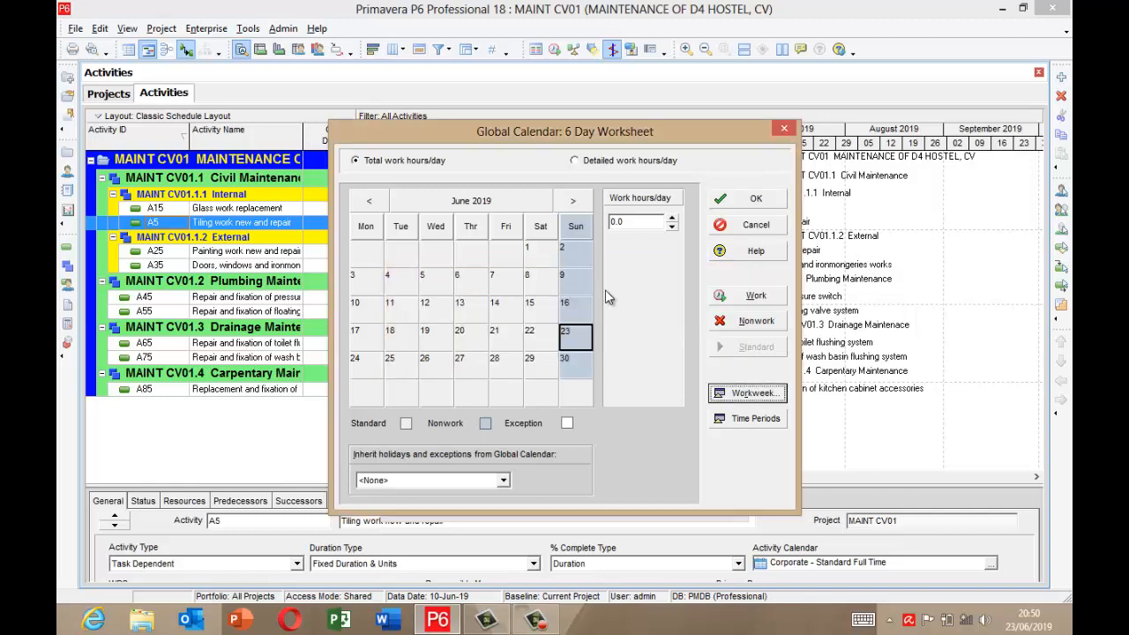
- Check the work hours on Saturday 1 June 2019 and the Saturday entry in the standard workweek
{"action": "left_click", "coordinate": [539, 254]}
{"action": "left_click", "coordinate": [740, 395]}
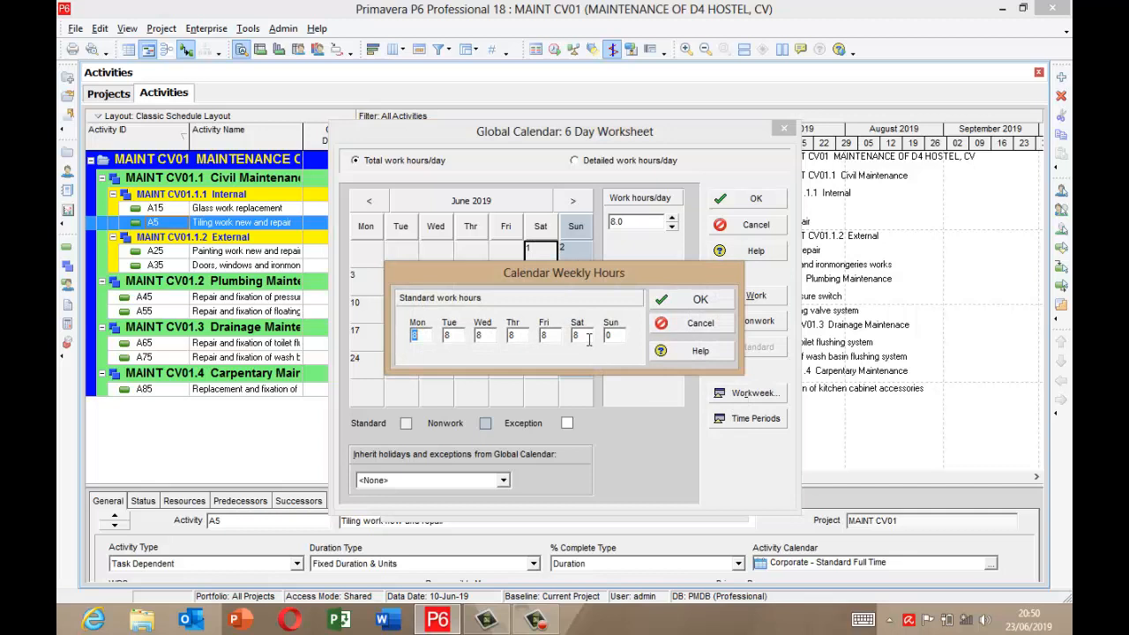
{"action": "left_click", "coordinate": [588, 340]}
{"action": "left_click", "coordinate": [687, 301]}
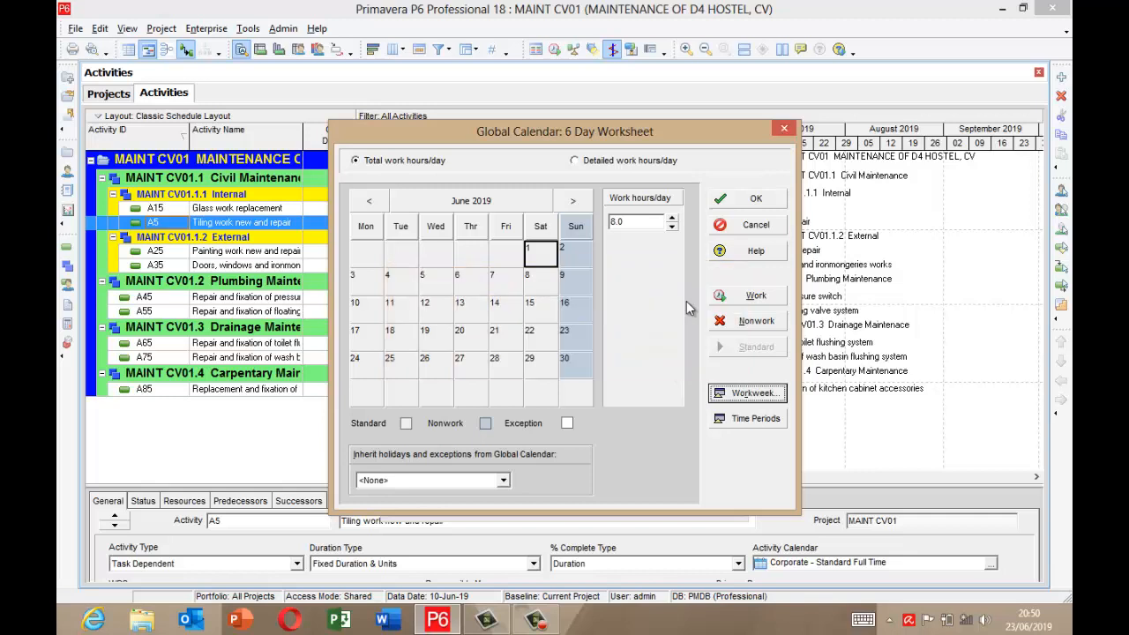
- Review the detailed weekly work hours for Tuesday through Saturday and return to total work hours per day
{"action": "left_click", "coordinate": [622, 164]}
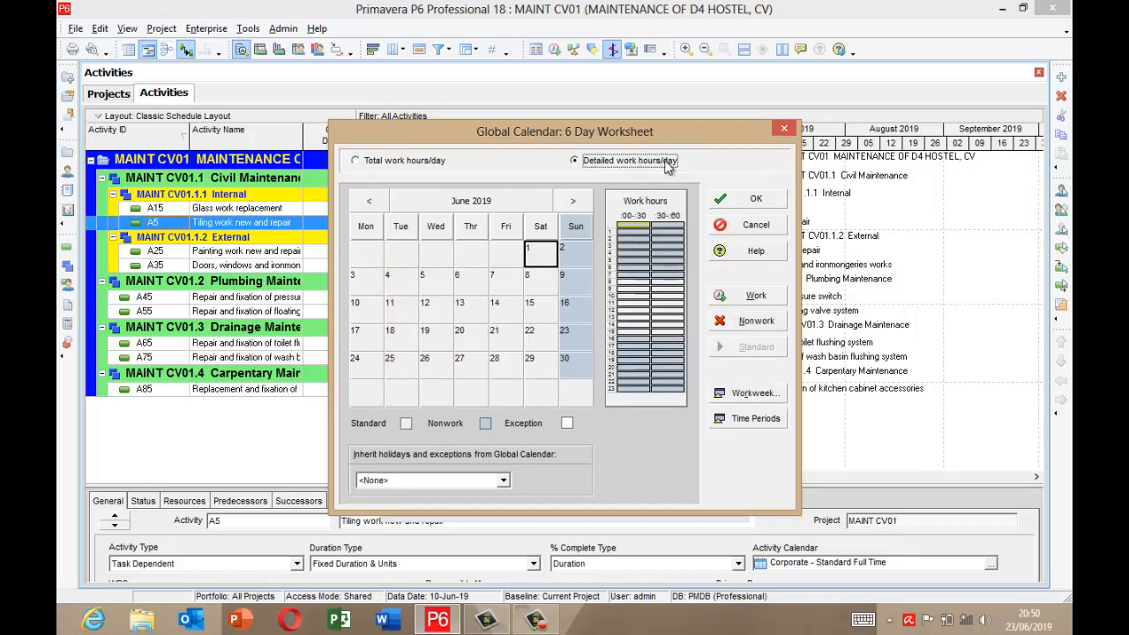
{"action": "left_click", "coordinate": [752, 394]}
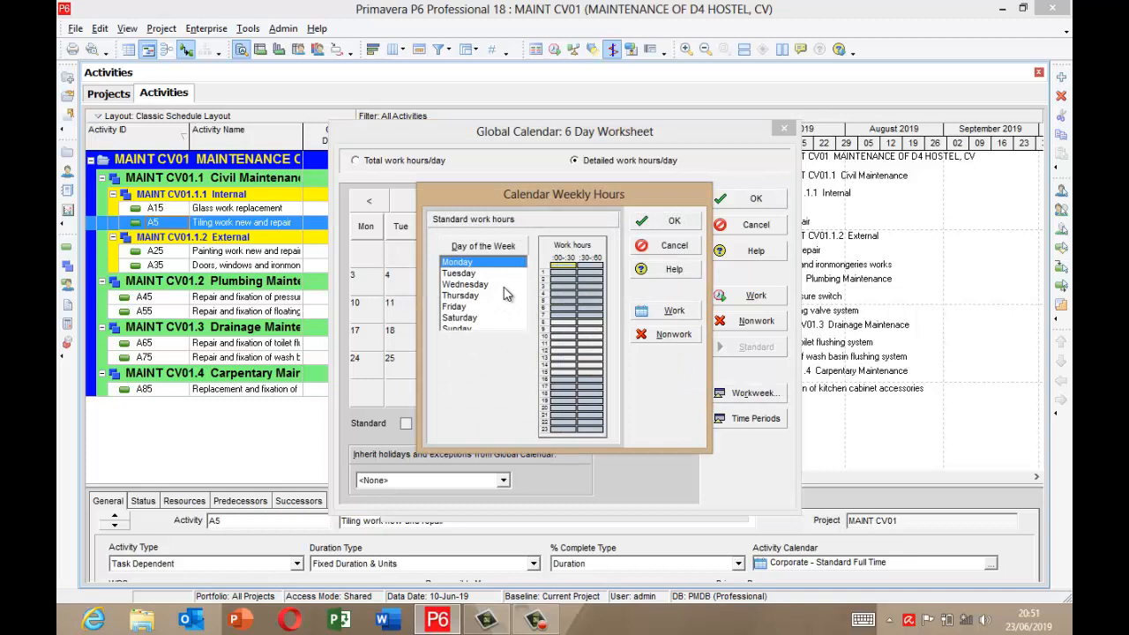
{"action": "left_click", "coordinate": [458, 274]}
{"action": "left_click", "coordinate": [458, 285]}
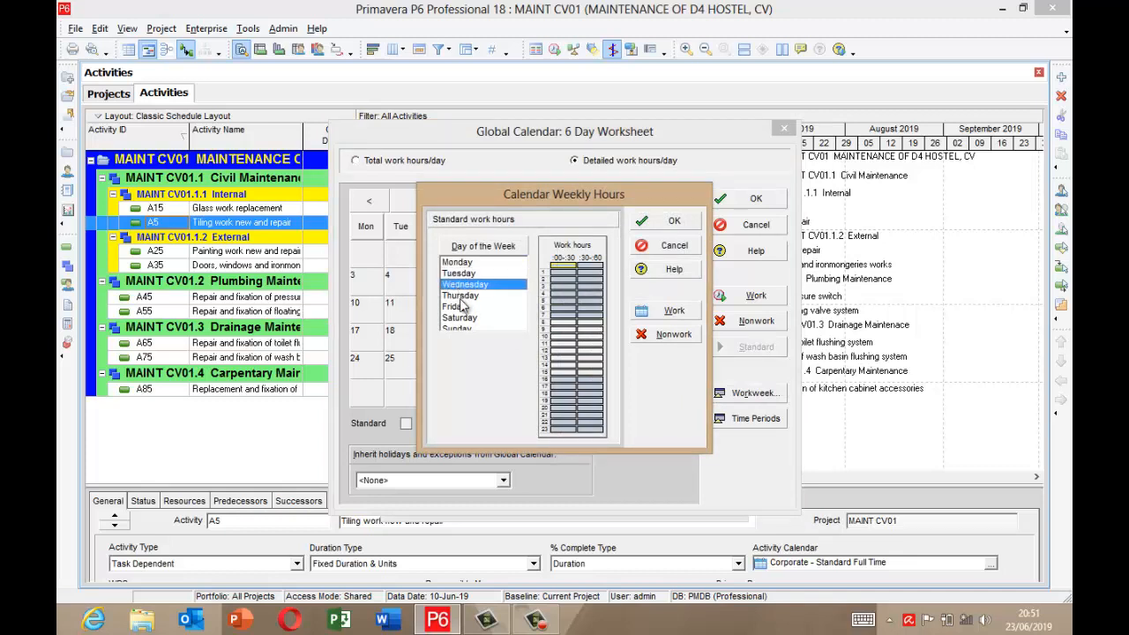
{"action": "left_click", "coordinate": [461, 296]}
{"action": "left_click", "coordinate": [461, 307]}
{"action": "left_click", "coordinate": [464, 318]}
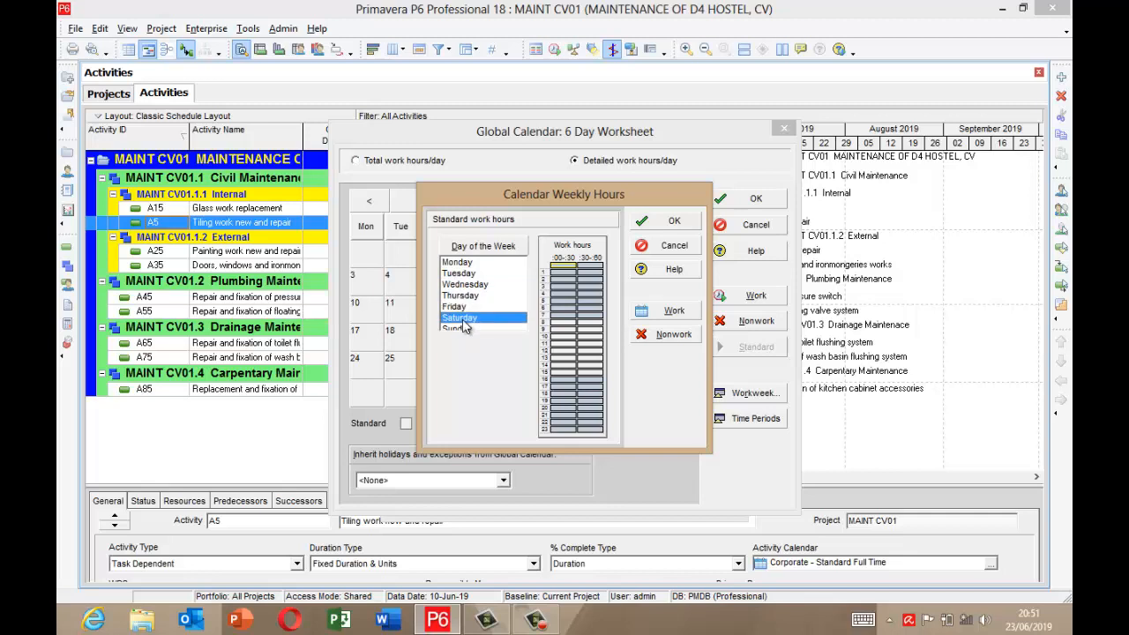
{"action": "left_click", "coordinate": [563, 337]}
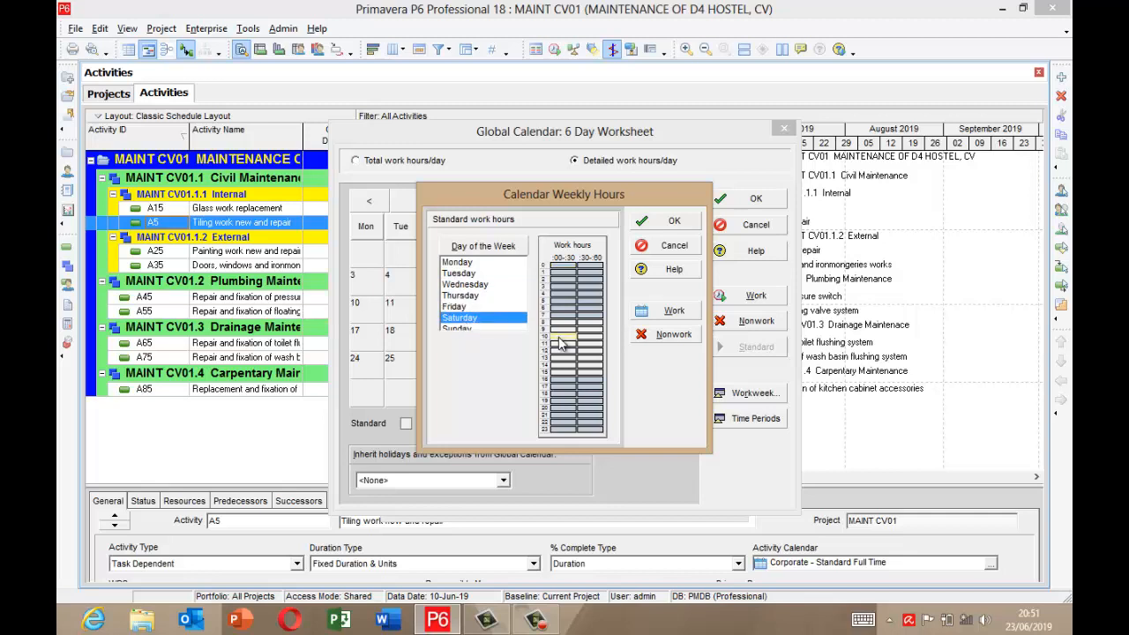
{"action": "left_click", "coordinate": [673, 224]}
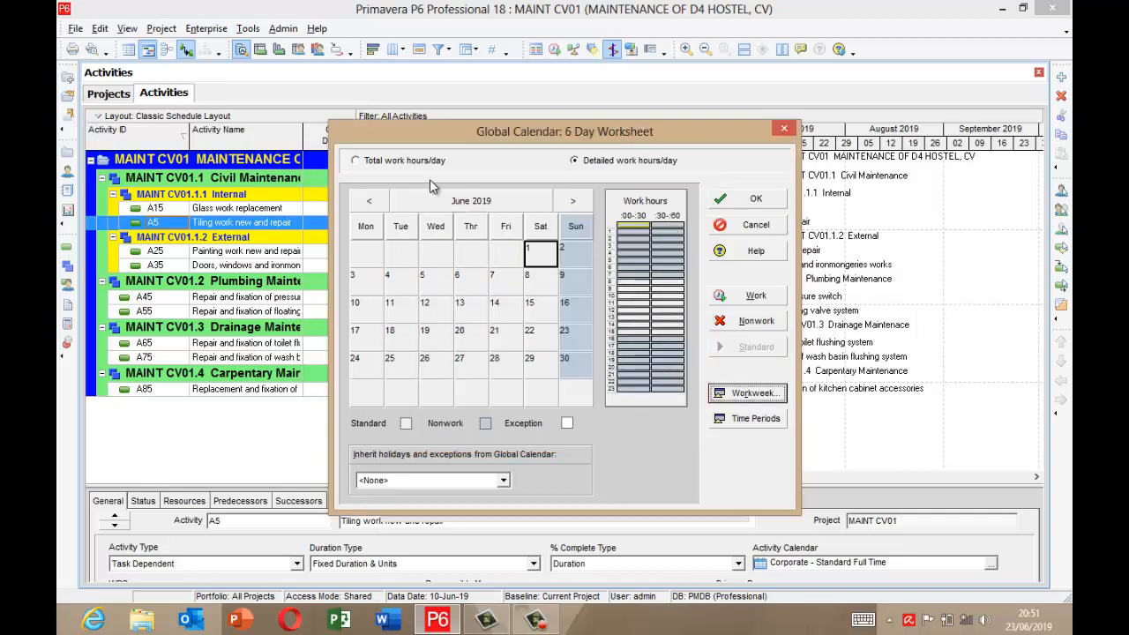
{"action": "left_click", "coordinate": [406, 161]}
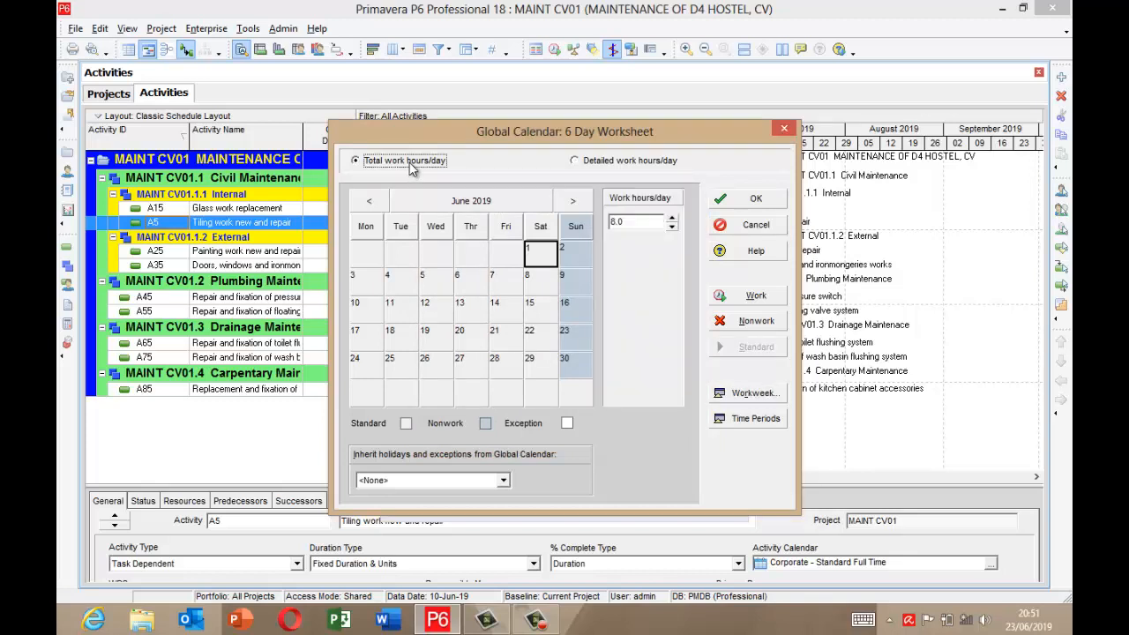
- Set Saturday's standard work hours to 0 in the 6 Day Worksheet calendar's workweek
{"action": "left_click", "coordinate": [483, 284]}
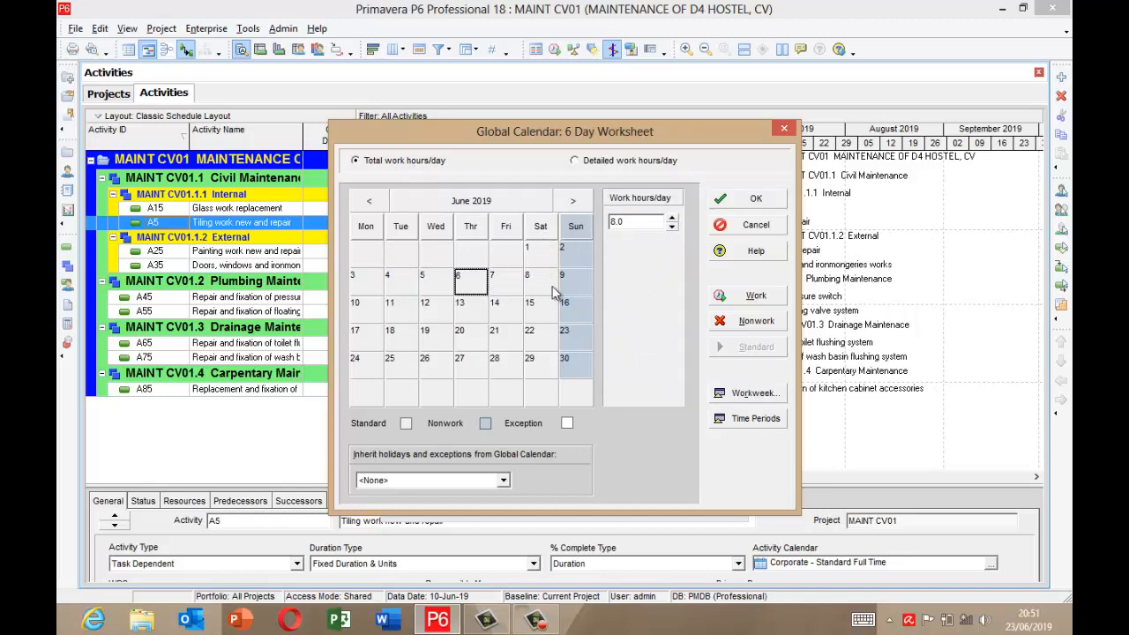
{"action": "left_click", "coordinate": [745, 394]}
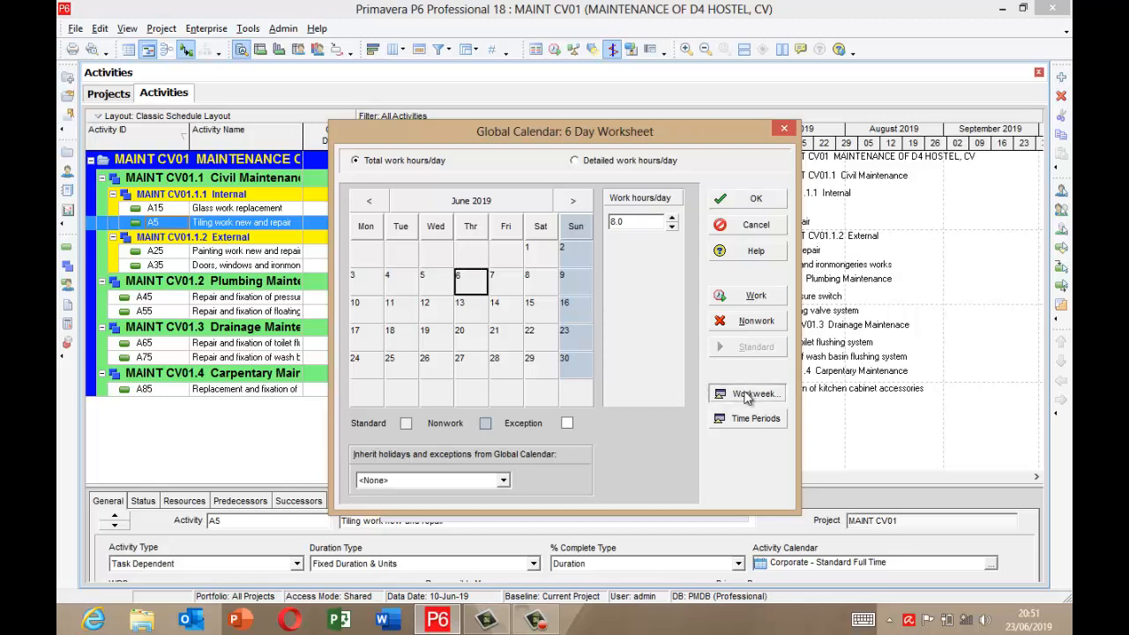
{"action": "left_click", "coordinate": [587, 335]}
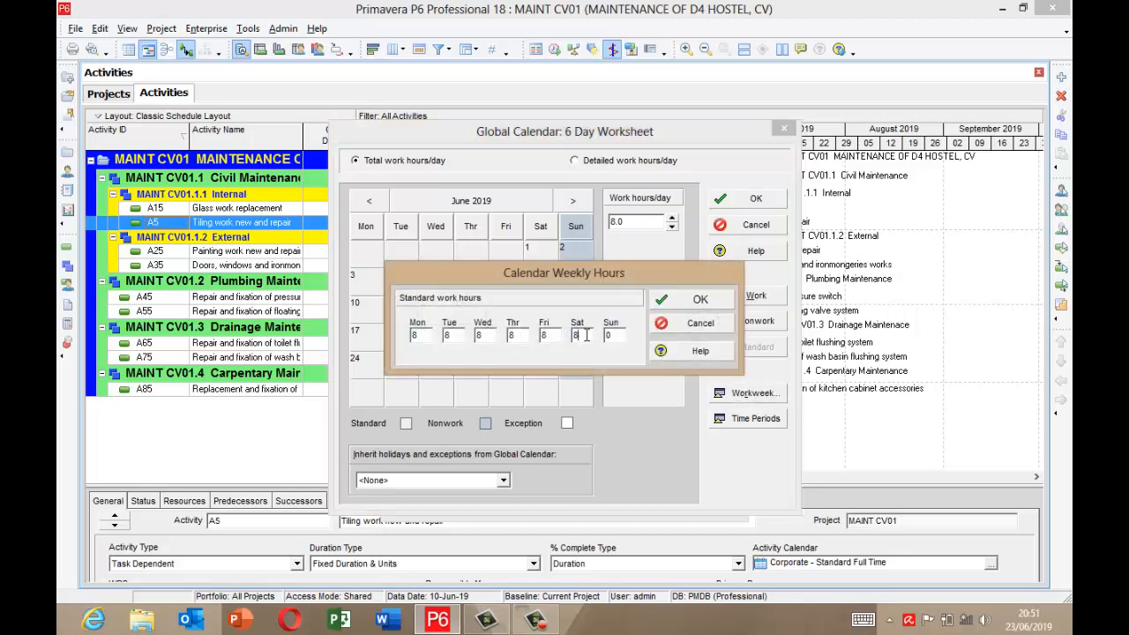
{"action": "type", "text": "0"}
{"action": "left_click", "coordinate": [691, 301]}
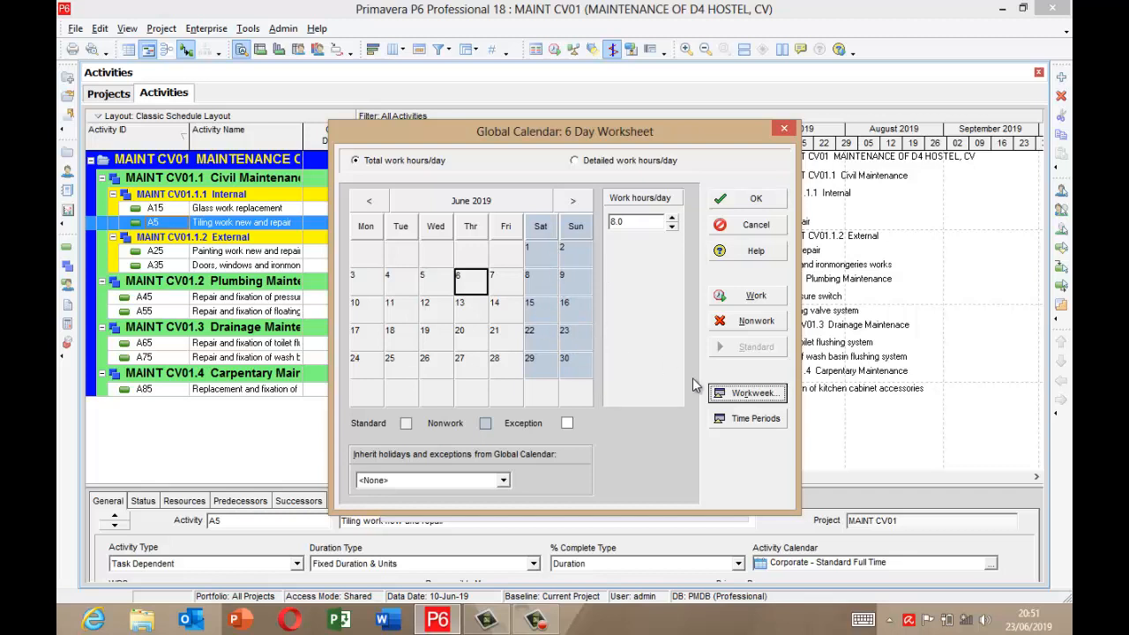
- Set Saturday's standard work hours to 5 in the 6 Day Worksheet calendar's workweek
{"action": "left_click", "coordinate": [736, 399]}
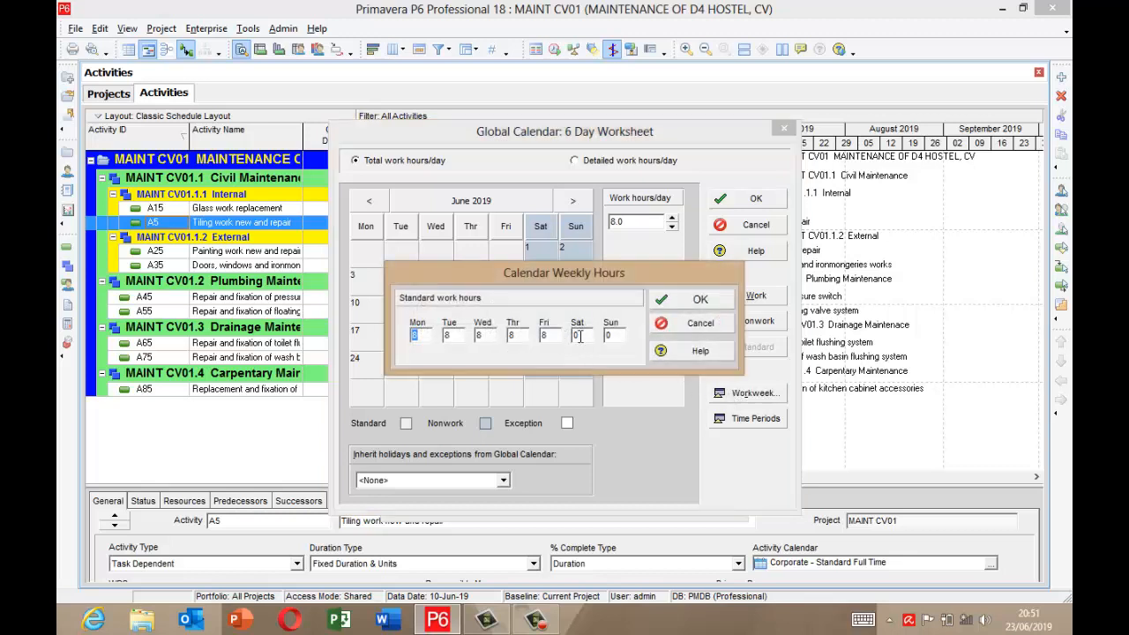
{"action": "left_click", "coordinate": [581, 336]}
{"action": "type", "text": "7"}
{"action": "key", "text": "BackSpace"}
{"action": "type", "text": "5"}
{"action": "left_click", "coordinate": [700, 301]}
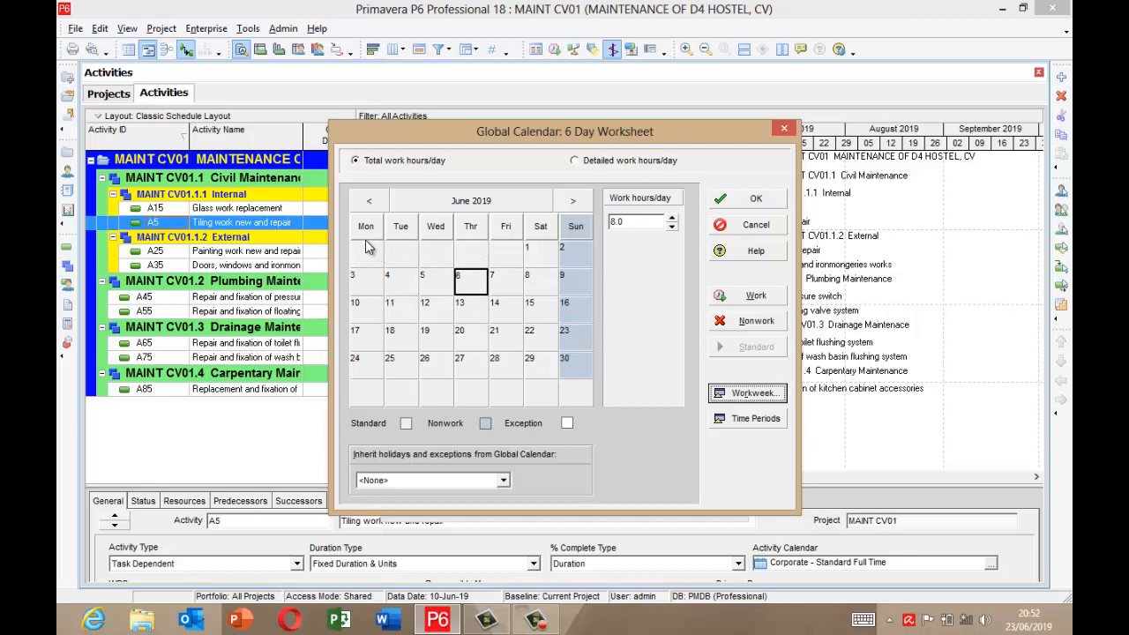
- Check the daily work hours on the June 2019 Saturdays 1, 8 and 22
{"action": "left_click", "coordinate": [540, 262]}
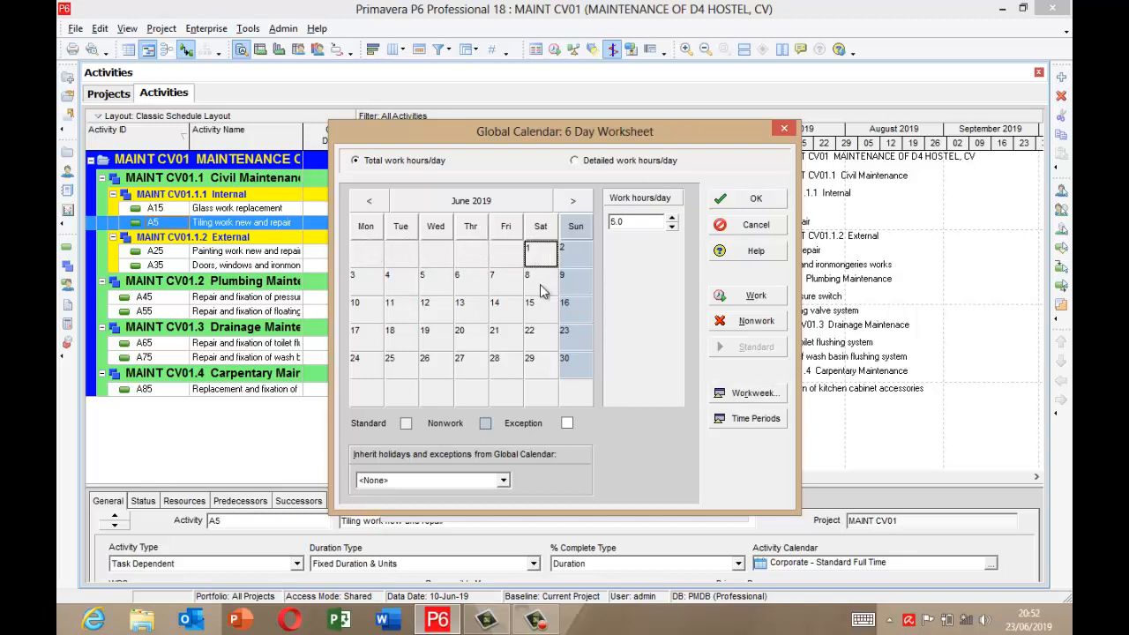
{"action": "left_click", "coordinate": [541, 287]}
{"action": "left_click", "coordinate": [536, 332]}
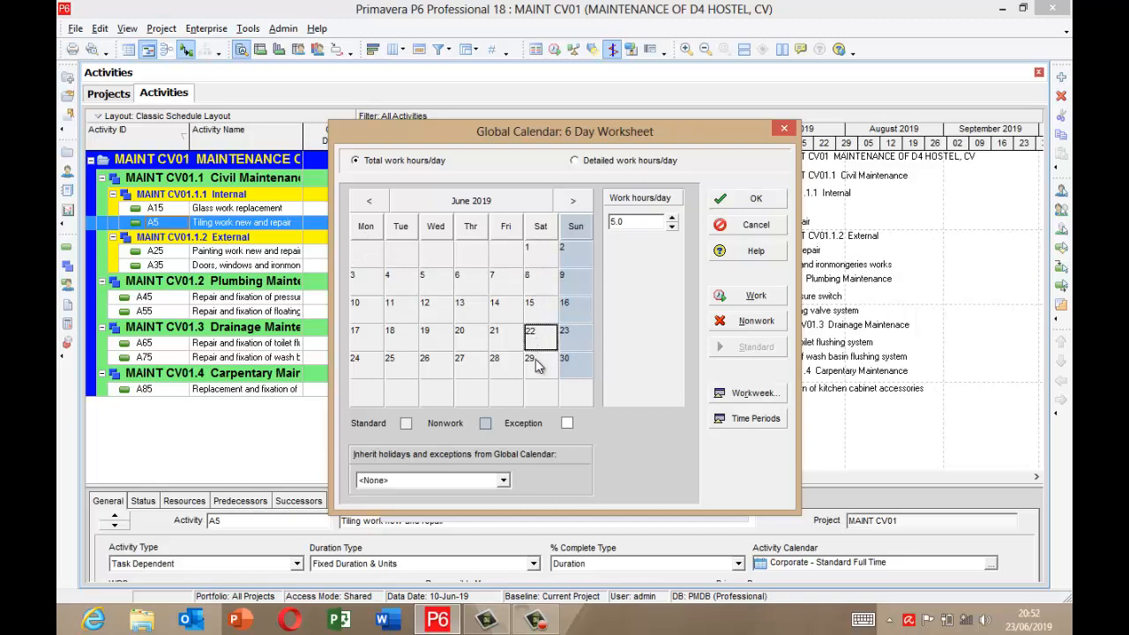
- Check the daily work hours on Saturday June 29, Friday January 4 and the January 2019 Saturdays 12, 19 and 26
{"action": "left_click", "coordinate": [536, 361]}
{"action": "left_click", "coordinate": [469, 203]}
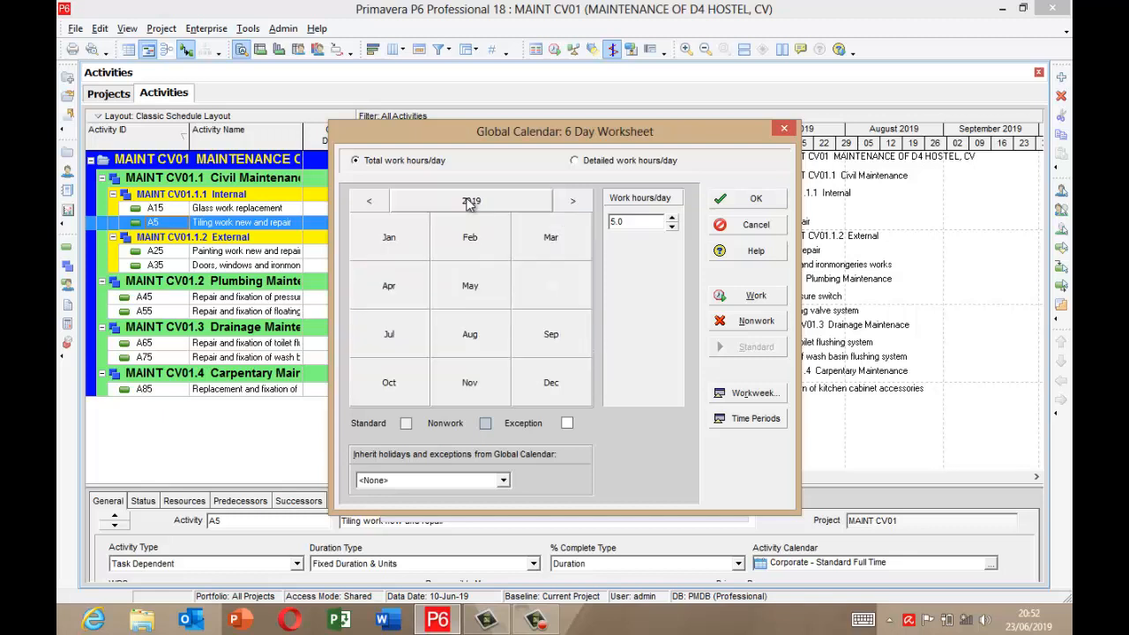
{"action": "left_click", "coordinate": [401, 247]}
{"action": "left_click", "coordinate": [512, 263]}
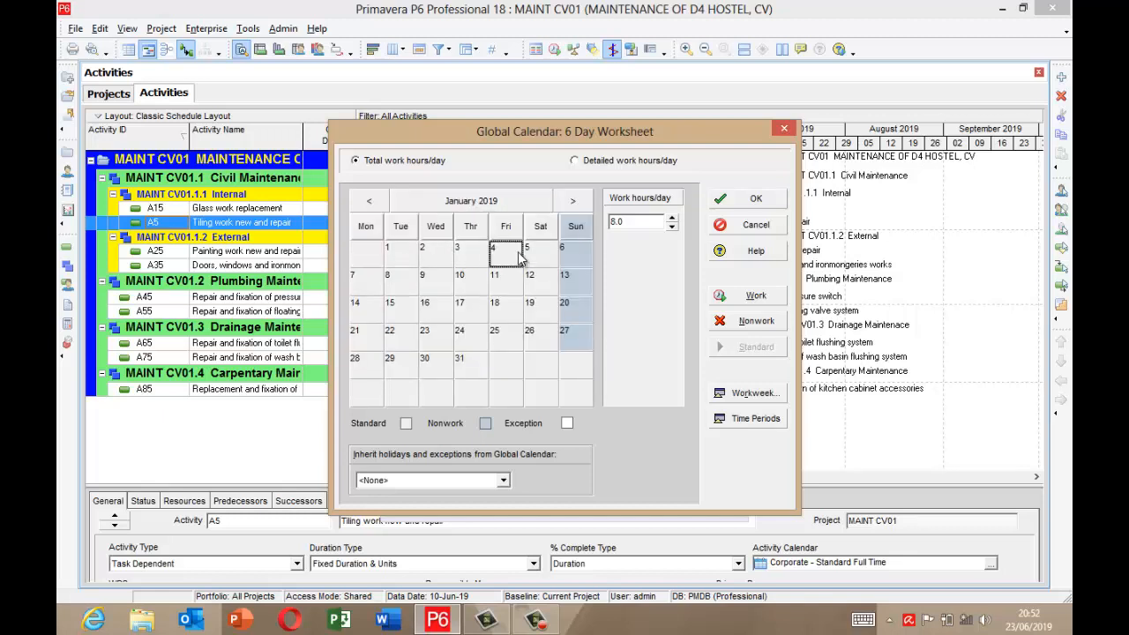
{"action": "left_click", "coordinate": [532, 280]}
{"action": "left_click", "coordinate": [532, 316]}
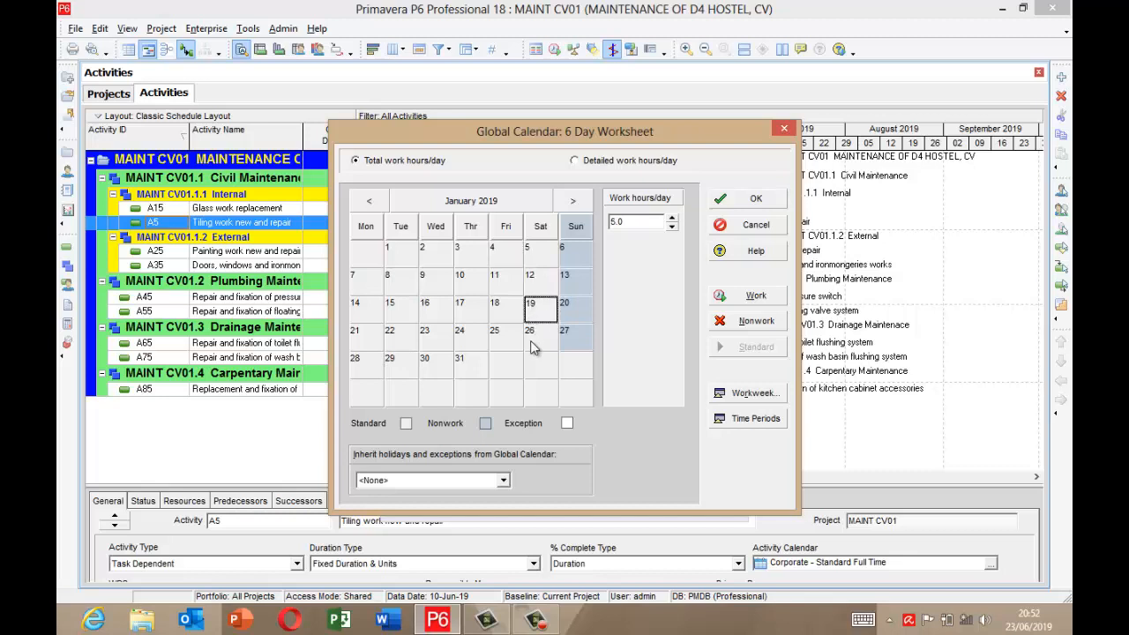
{"action": "left_click", "coordinate": [533, 344]}
- Compare the daily work hours of the January 2019 weekdays, including Monday 14 through Friday 18, with Saturday 19 and Sunday 13
{"action": "left_click", "coordinate": [497, 344]}
{"action": "left_click", "coordinate": [469, 314]}
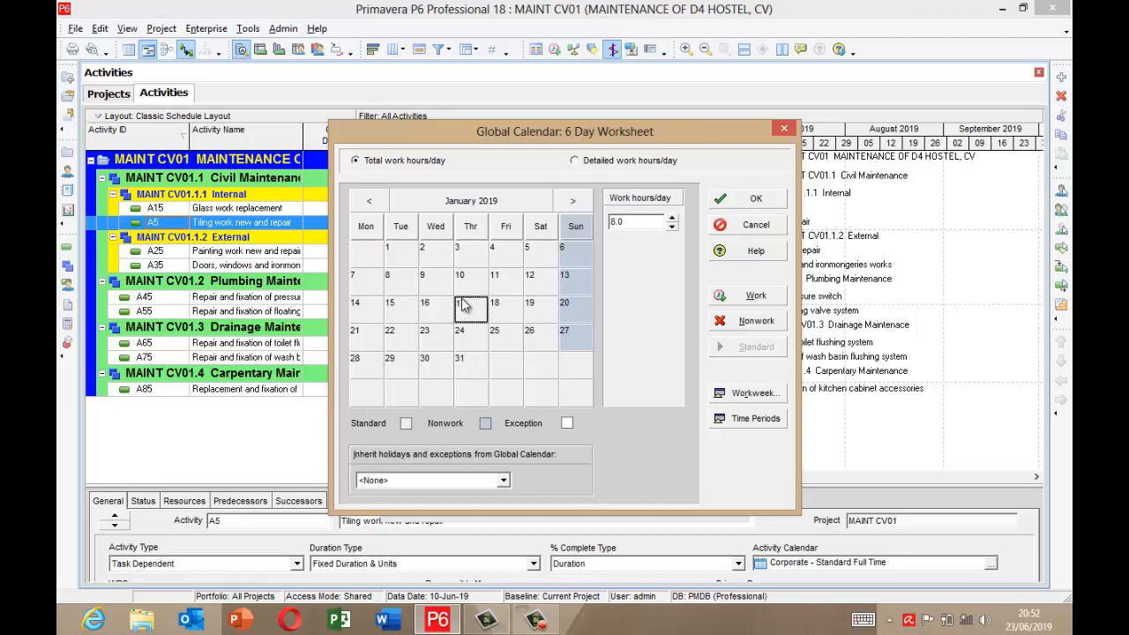
{"action": "left_click", "coordinate": [466, 282]}
{"action": "left_click", "coordinate": [384, 284]}
{"action": "left_click", "coordinate": [369, 303]}
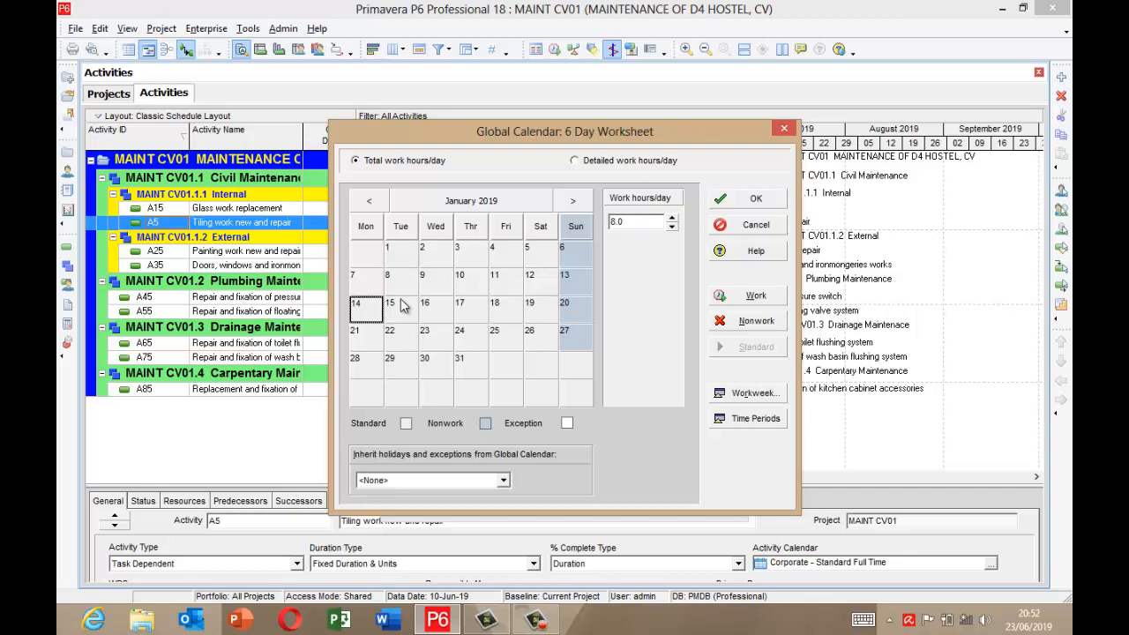
{"action": "left_click", "coordinate": [402, 309]}
{"action": "left_click", "coordinate": [448, 311]}
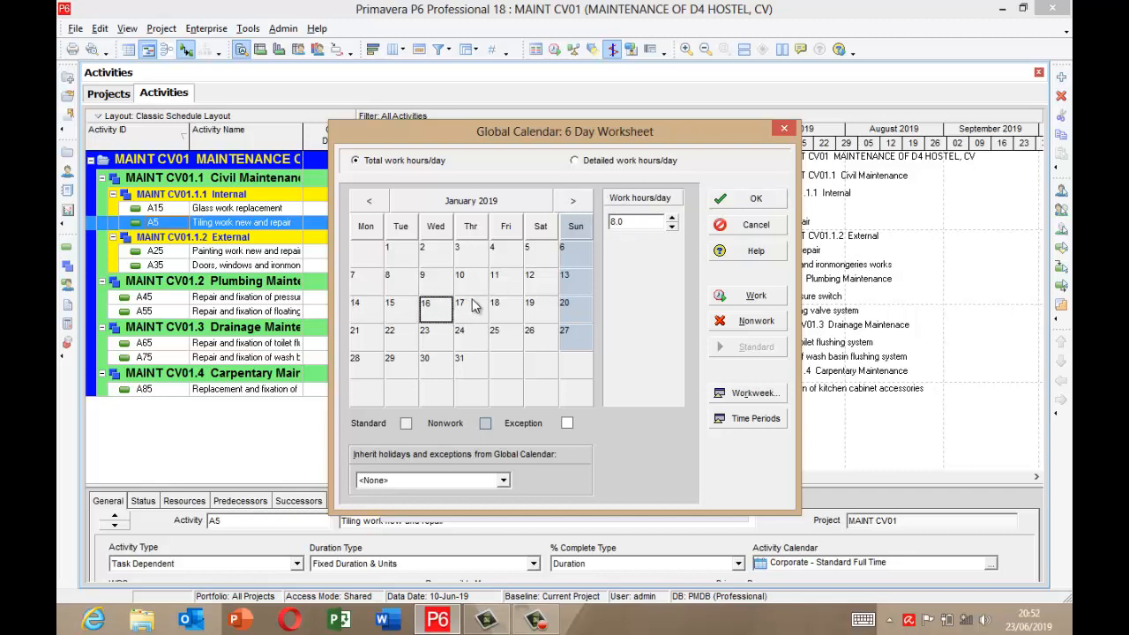
{"action": "left_click", "coordinate": [477, 307]}
{"action": "left_click", "coordinate": [519, 306]}
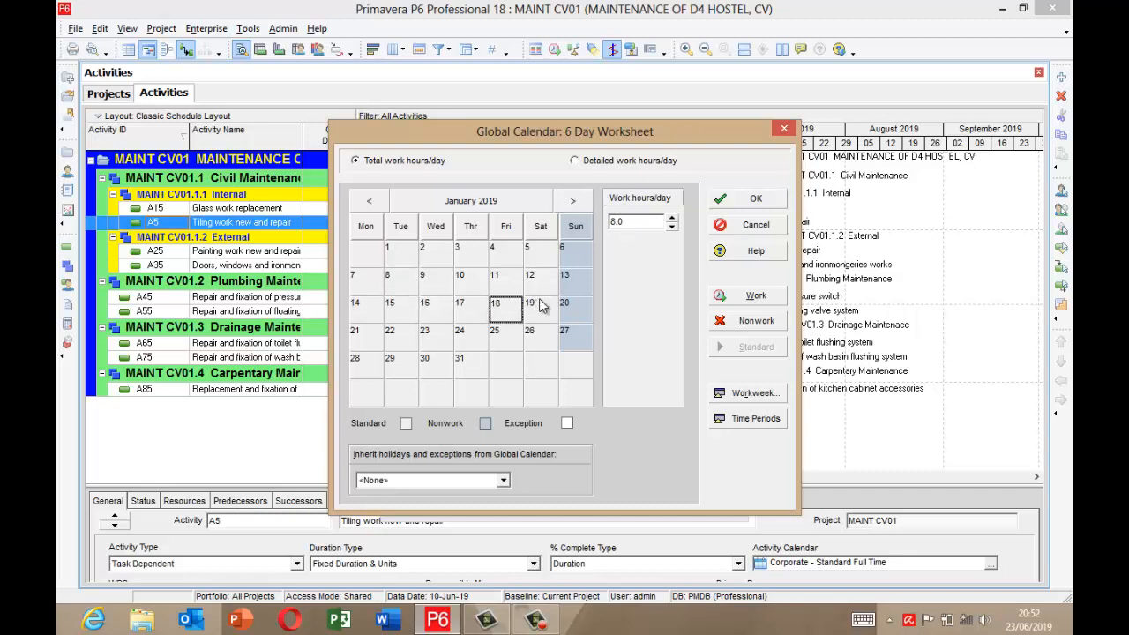
{"action": "left_click", "coordinate": [544, 308]}
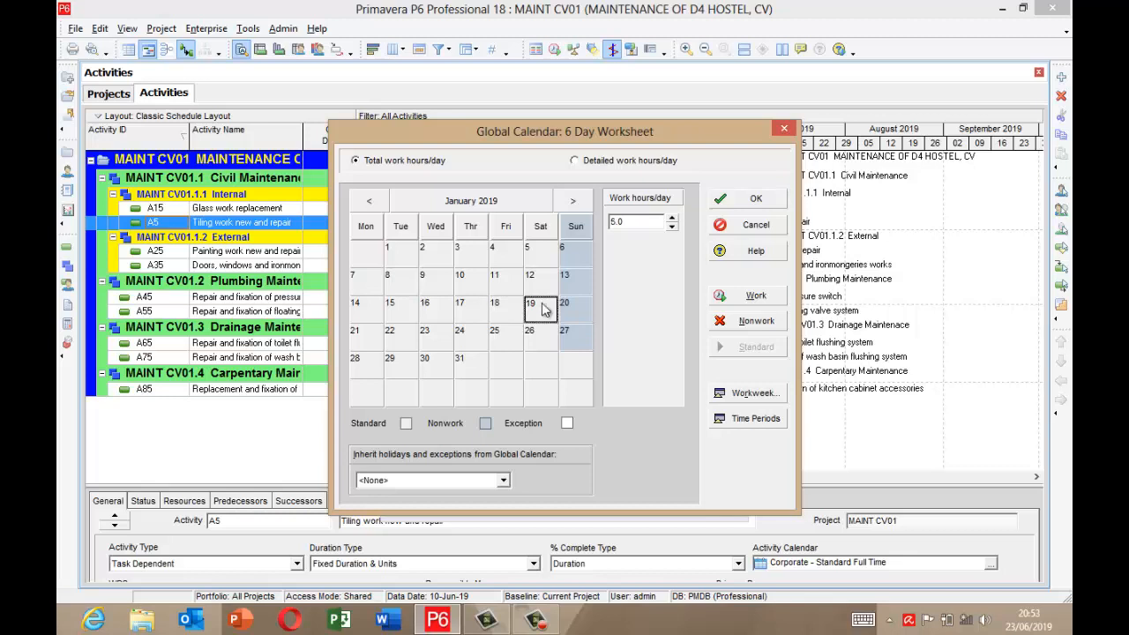
{"action": "left_click", "coordinate": [575, 277]}
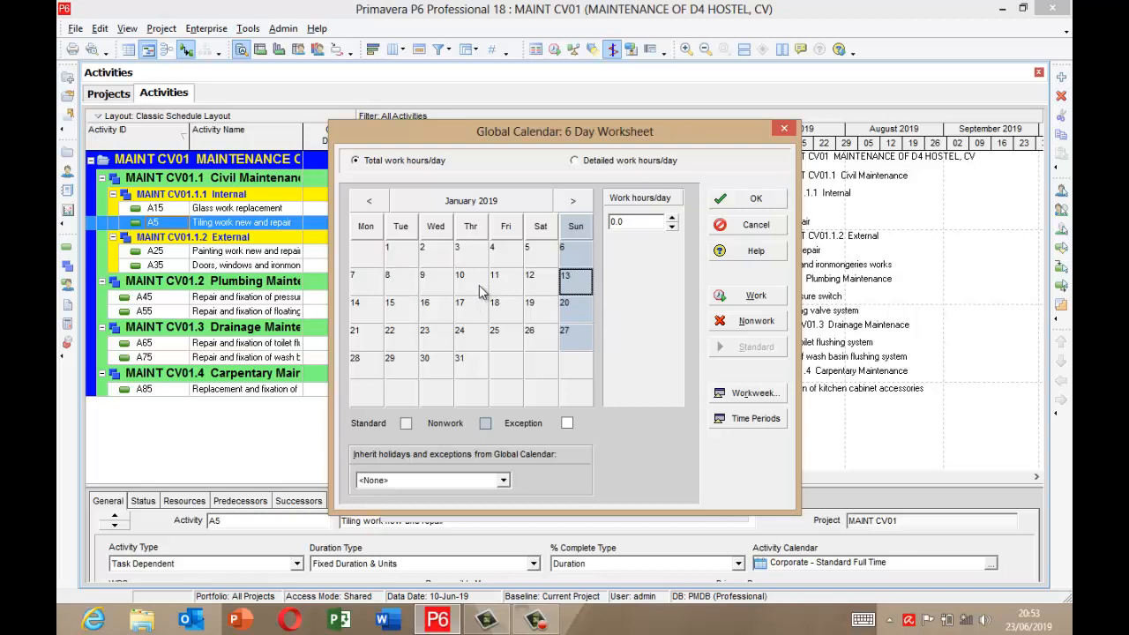
- Mark January 1, 2019 as a nonwork day in the 6 Day Worksheet calendar
{"action": "left_click", "coordinate": [406, 255]}
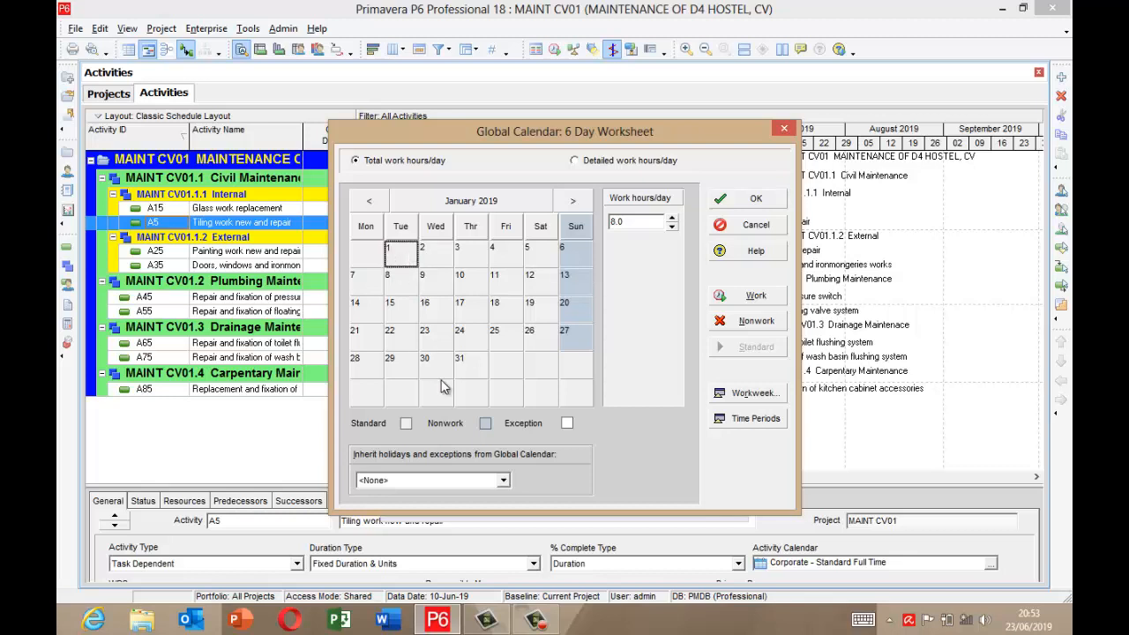
{"action": "left_click", "coordinate": [760, 325]}
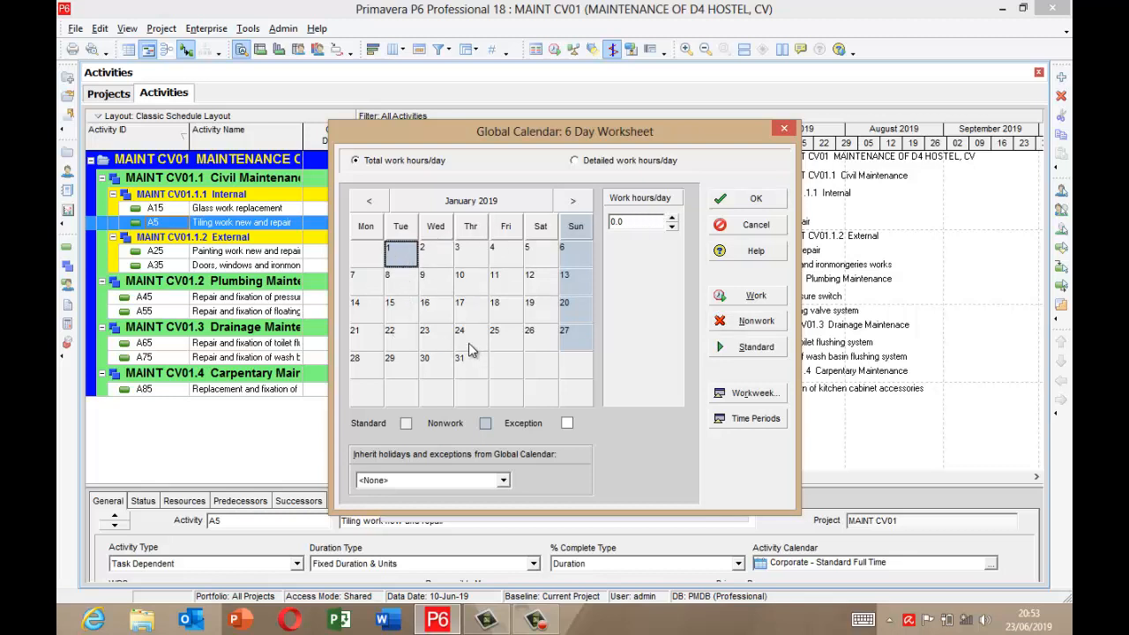
- Mark May 1 and May 29, 2019 as nonwork days in the calendar
{"action": "left_click", "coordinate": [571, 203]}
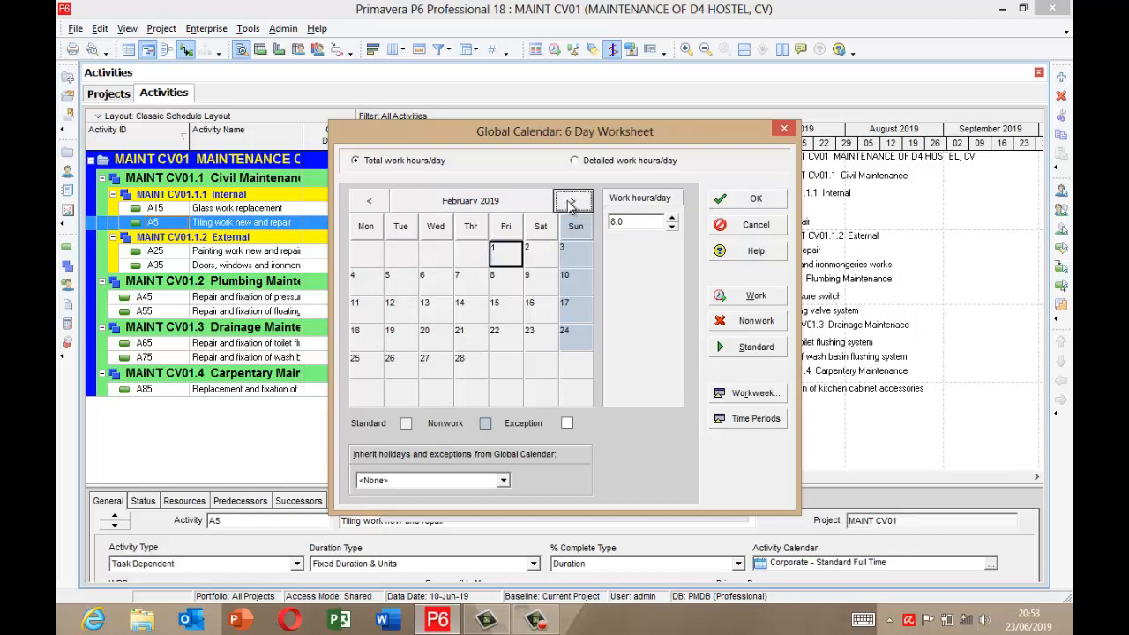
{"action": "left_click", "coordinate": [570, 203]}
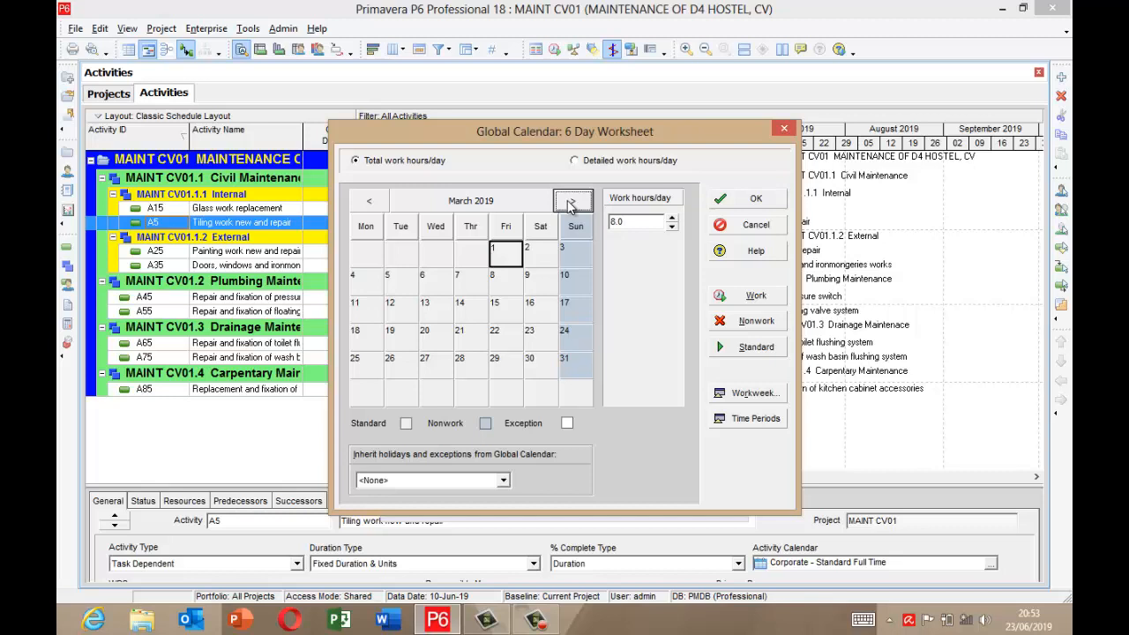
{"action": "left_click", "coordinate": [571, 203]}
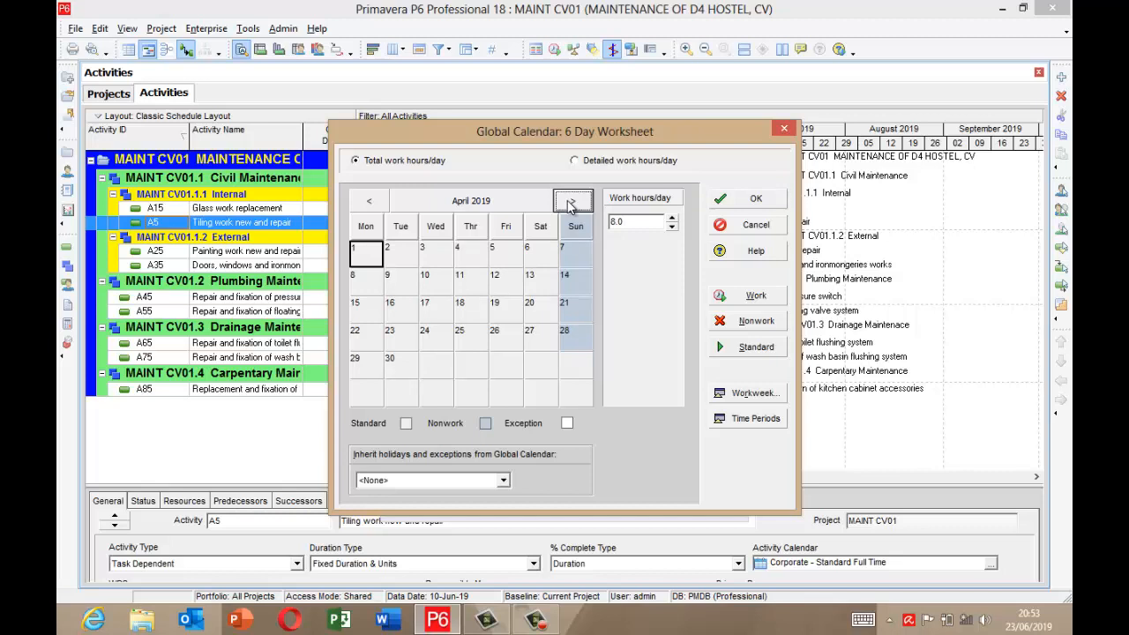
{"action": "left_click", "coordinate": [571, 203]}
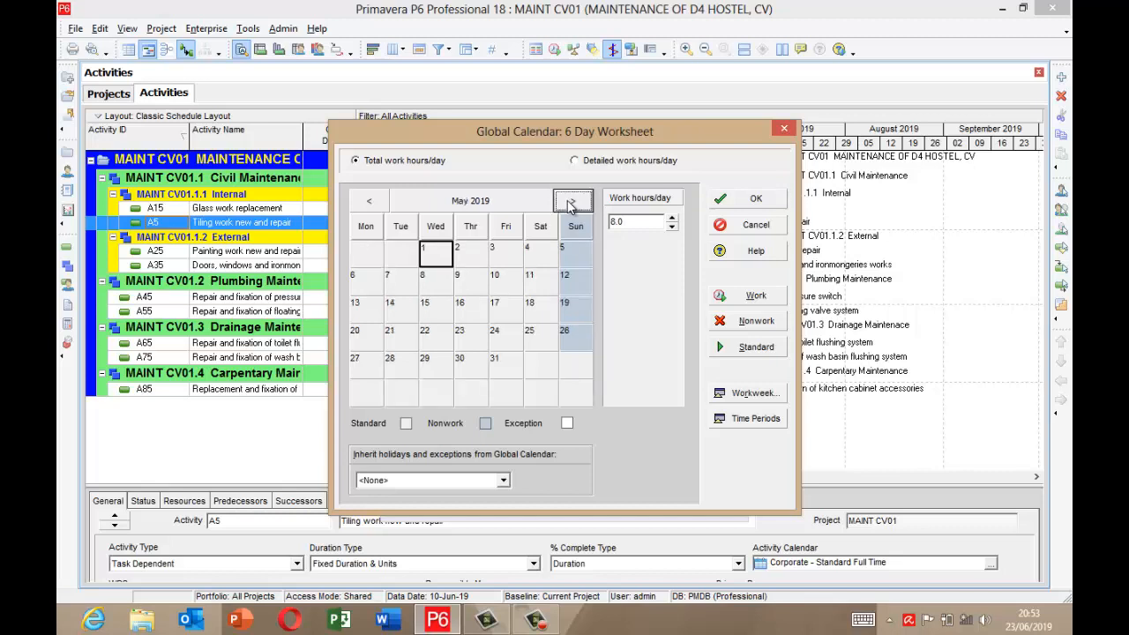
{"action": "left_click", "coordinate": [430, 361]}
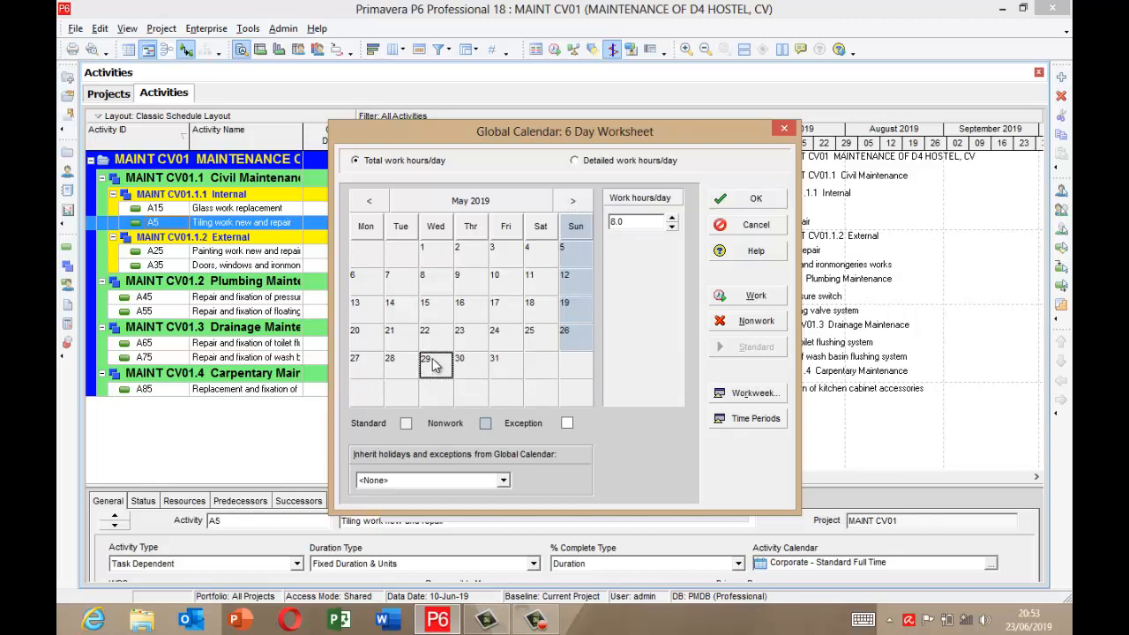
{"action": "left_click", "coordinate": [763, 303]}
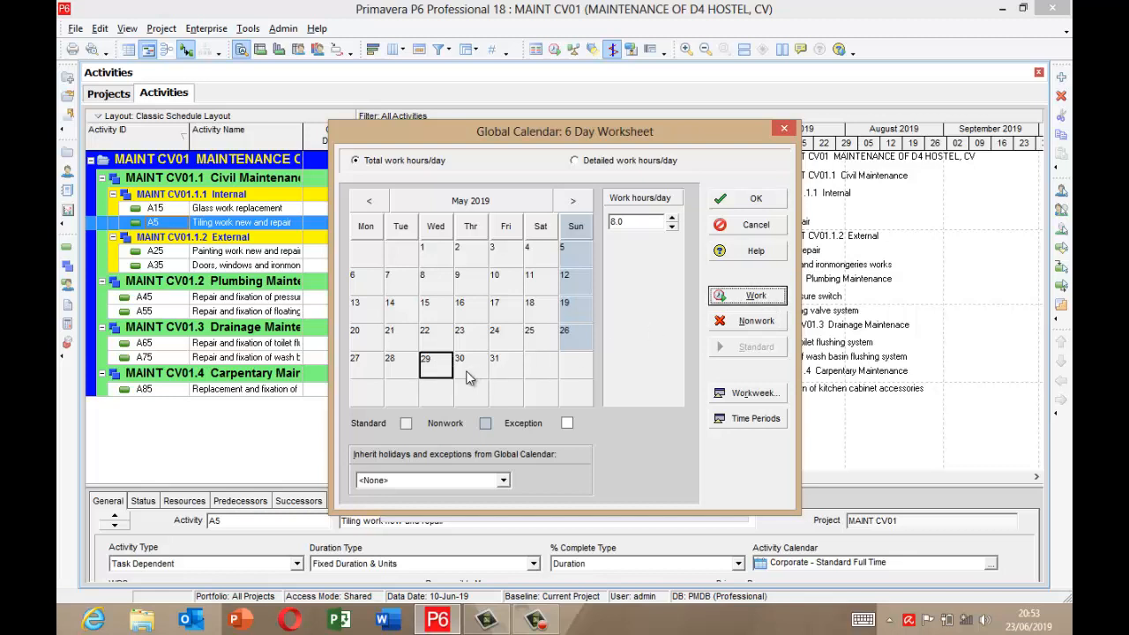
{"action": "left_click", "coordinate": [433, 255]}
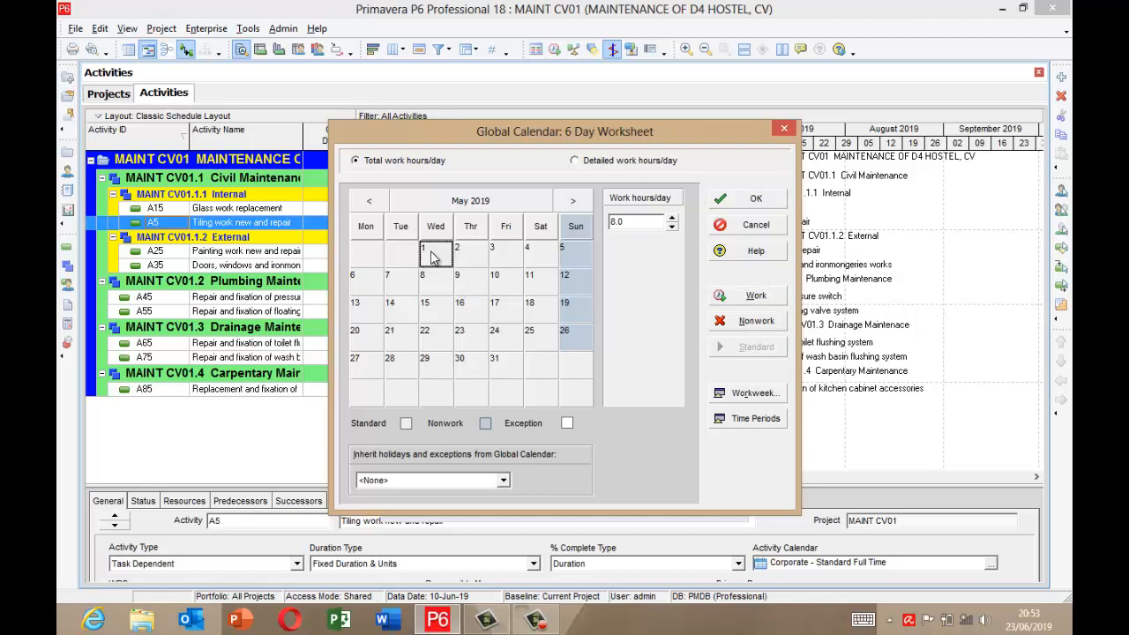
{"action": "left_click", "coordinate": [756, 323]}
{"action": "left_click", "coordinate": [435, 365]}
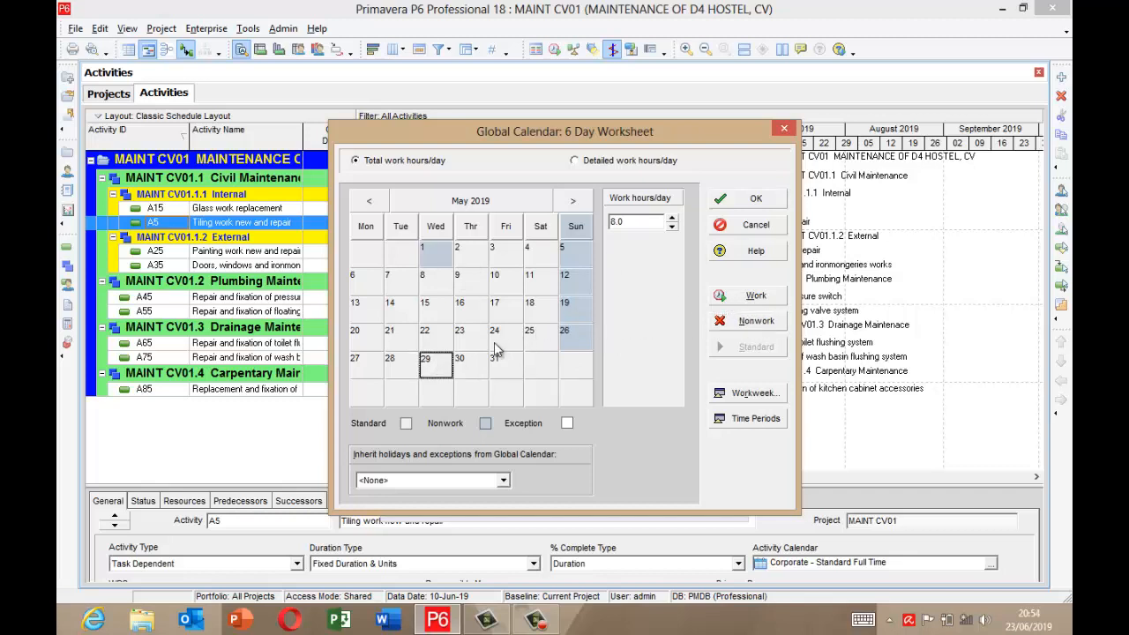
{"action": "left_click", "coordinate": [754, 326]}
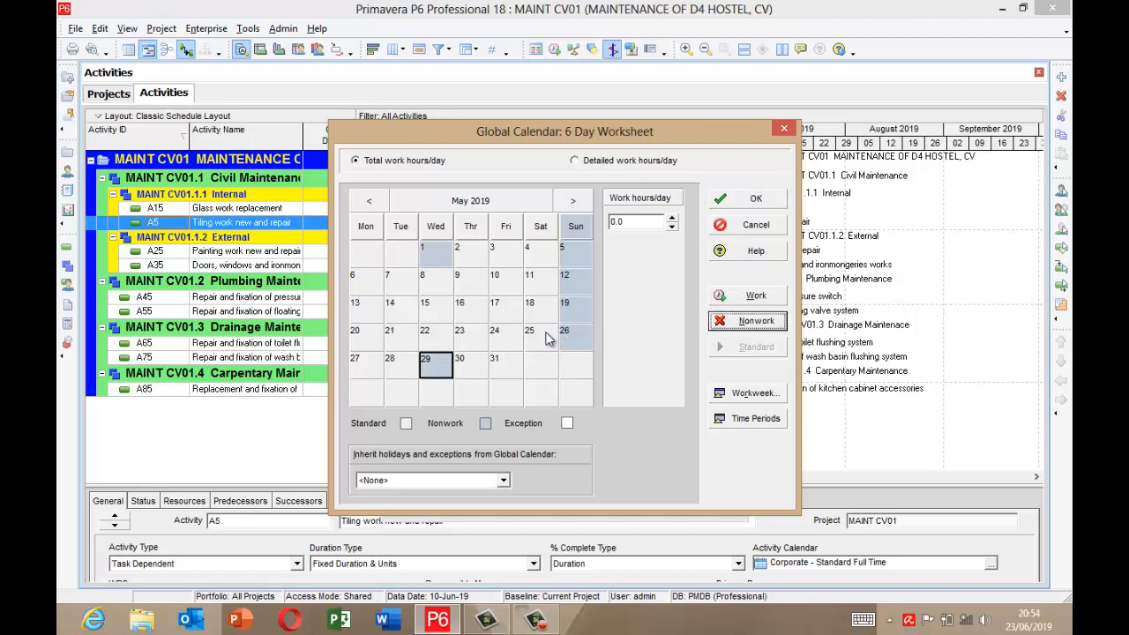
- Mark October 1, 2019 as a nonwork day in the calendar
{"action": "left_click", "coordinate": [574, 202]}
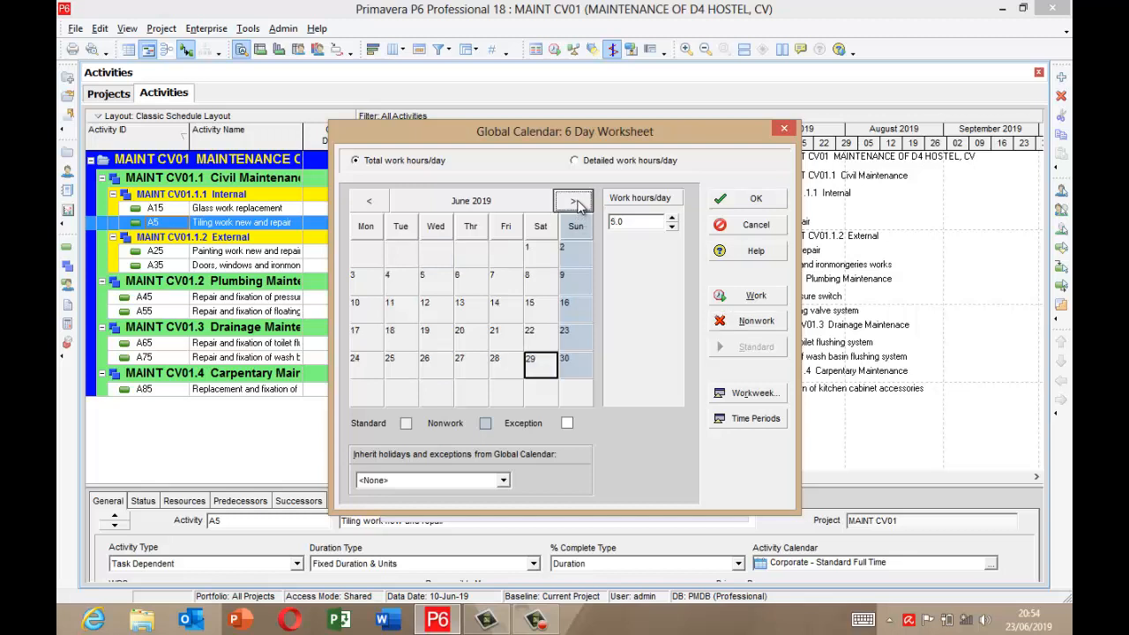
{"action": "left_click", "coordinate": [574, 202]}
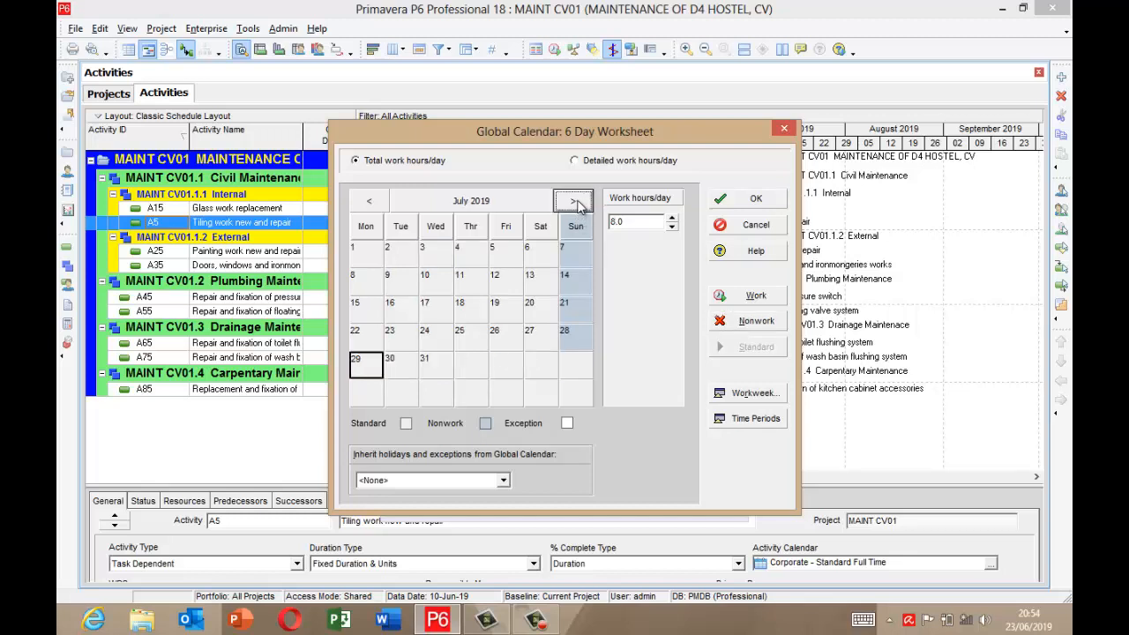
{"action": "left_click", "coordinate": [574, 202]}
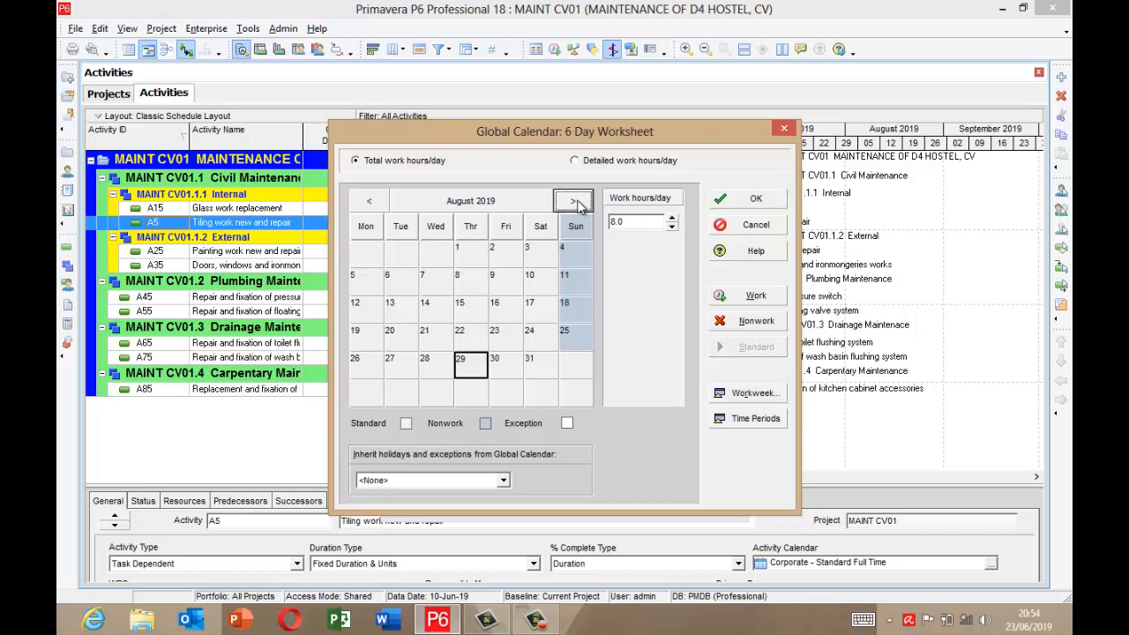
{"action": "left_click", "coordinate": [575, 202]}
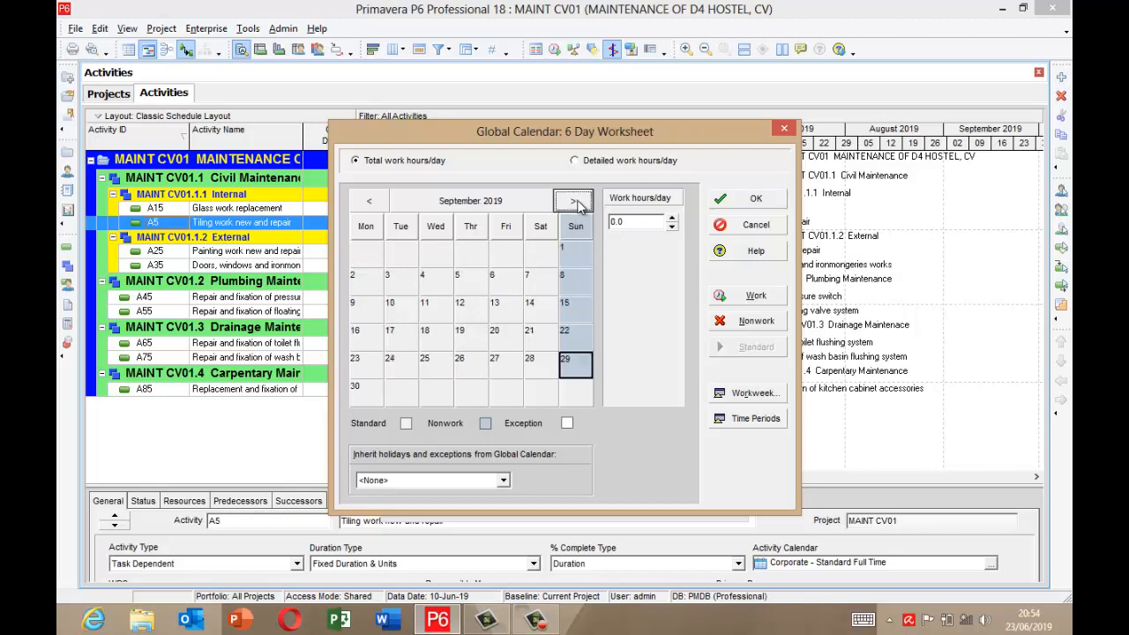
{"action": "left_click", "coordinate": [574, 202]}
{"action": "left_click", "coordinate": [402, 254]}
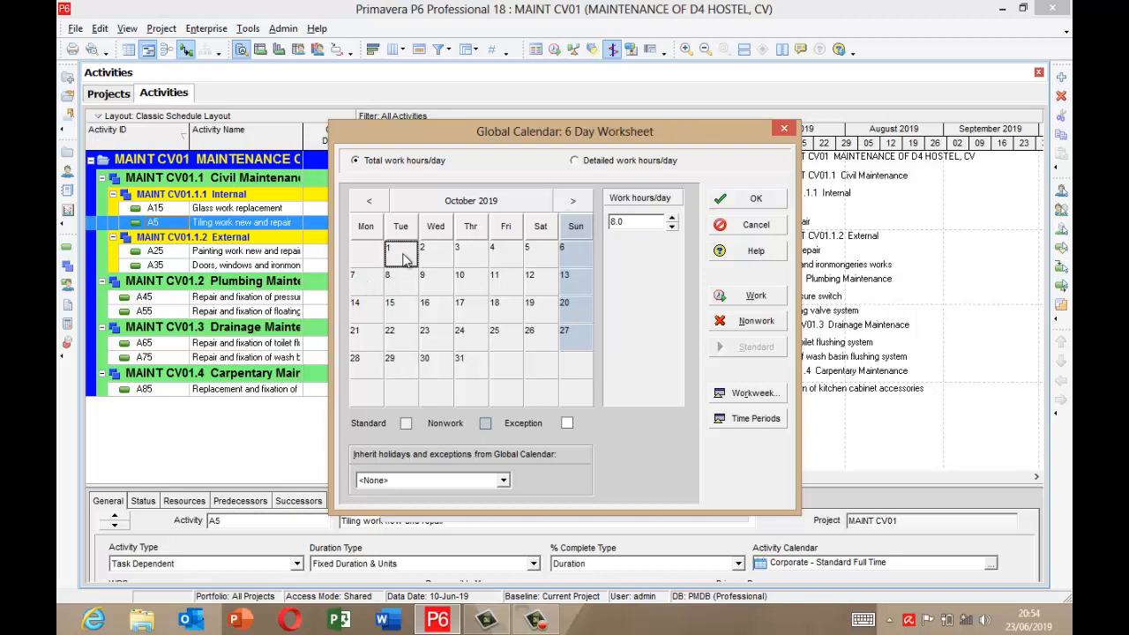
{"action": "left_click", "coordinate": [769, 322]}
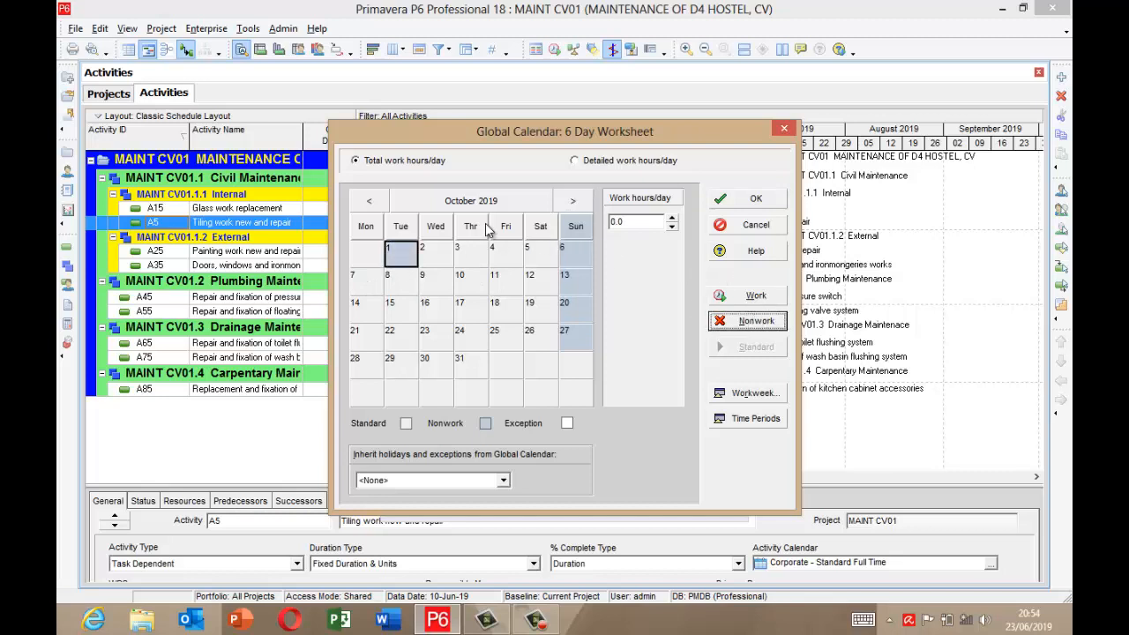
- Go back to June 2019 and mark June 12 as a nonwork day
{"action": "left_click", "coordinate": [370, 202]}
{"action": "left_click", "coordinate": [370, 203]}
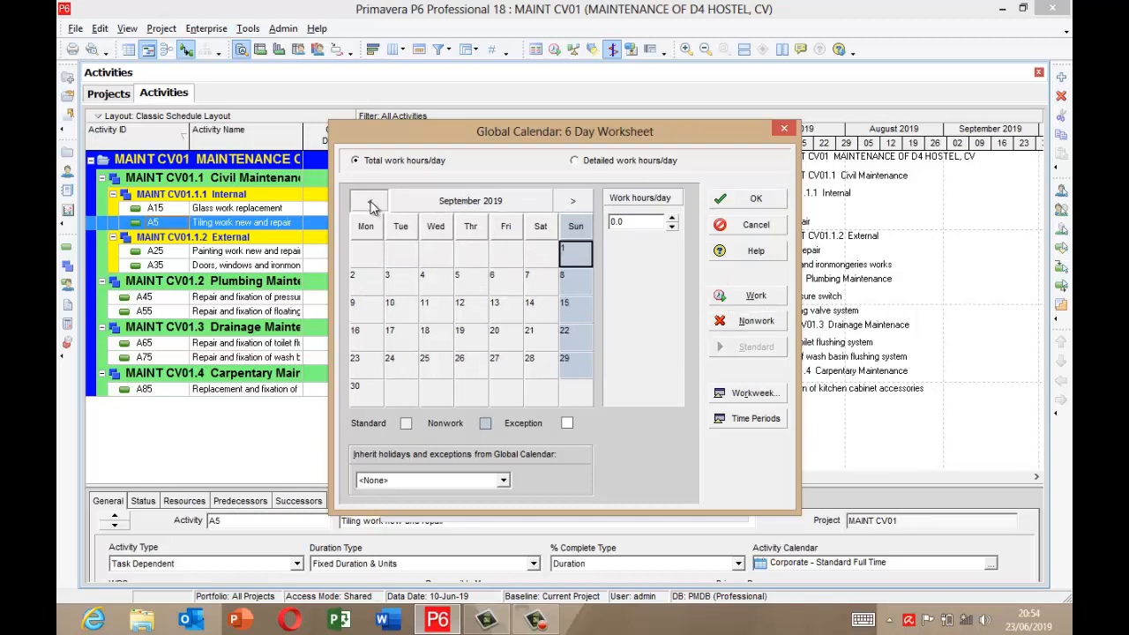
{"action": "left_click", "coordinate": [371, 203]}
{"action": "left_click", "coordinate": [372, 203]}
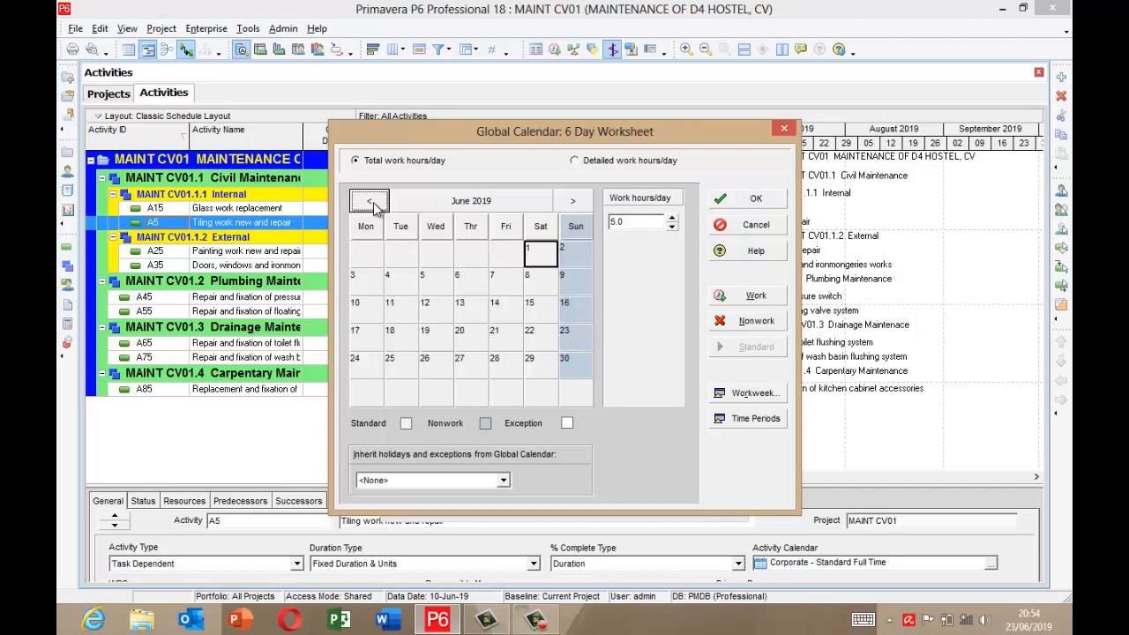
{"action": "left_click", "coordinate": [428, 304]}
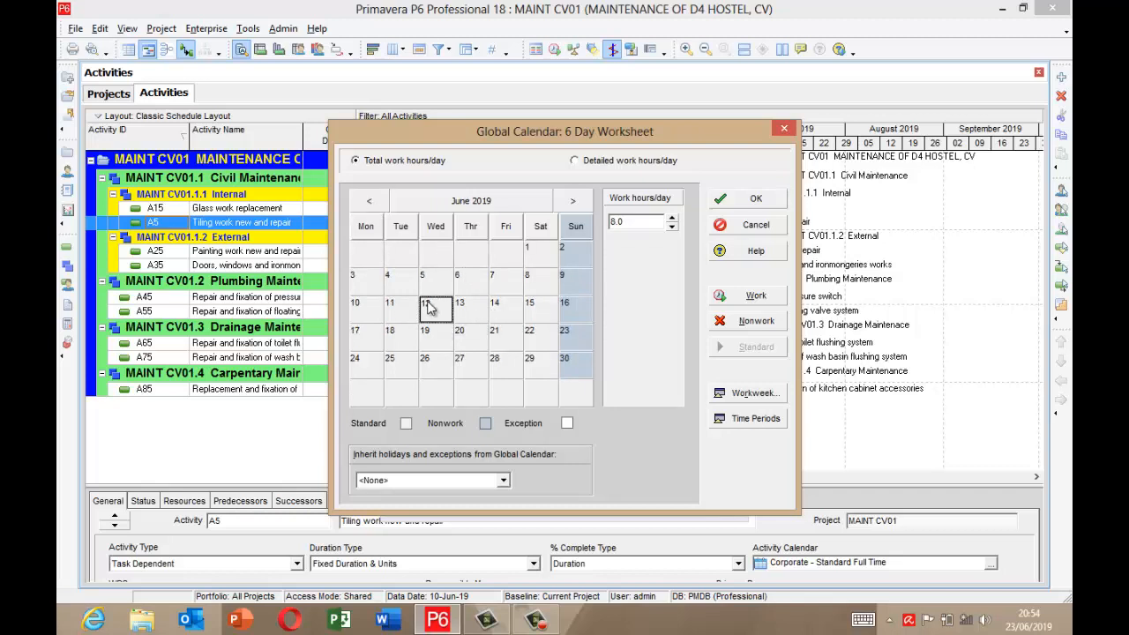
{"action": "left_click", "coordinate": [754, 321]}
- Mark December 25, 2019 as a nonwork day in the calendar
{"action": "left_click", "coordinate": [572, 203]}
{"action": "left_click", "coordinate": [572, 203]}
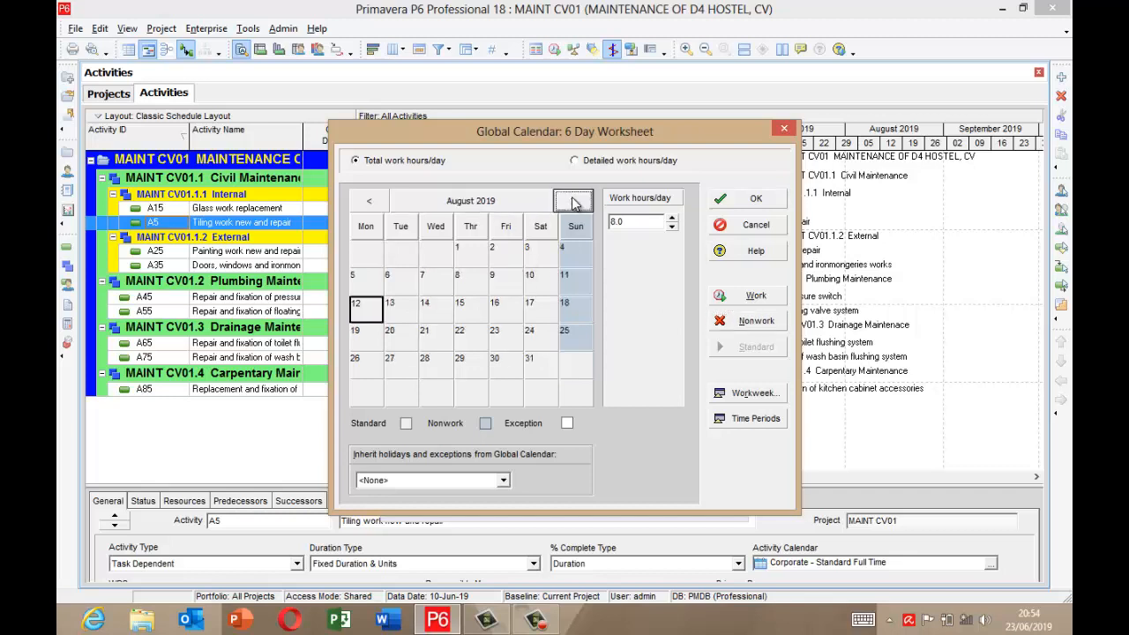
{"action": "left_click", "coordinate": [572, 203]}
{"action": "left_click", "coordinate": [572, 203]}
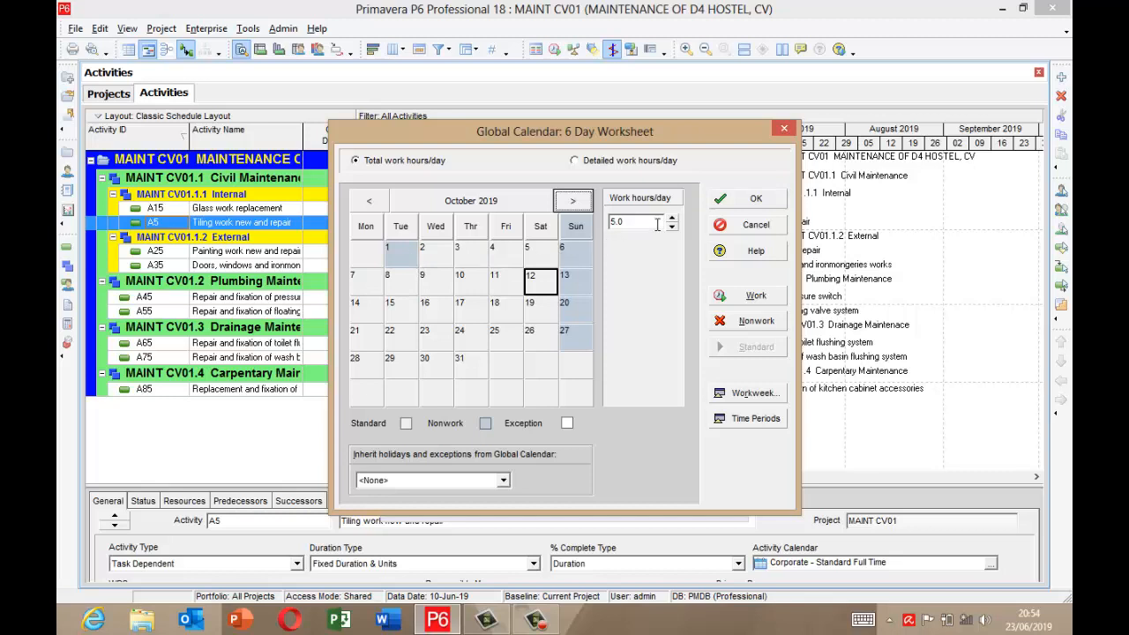
{"action": "left_click", "coordinate": [574, 203]}
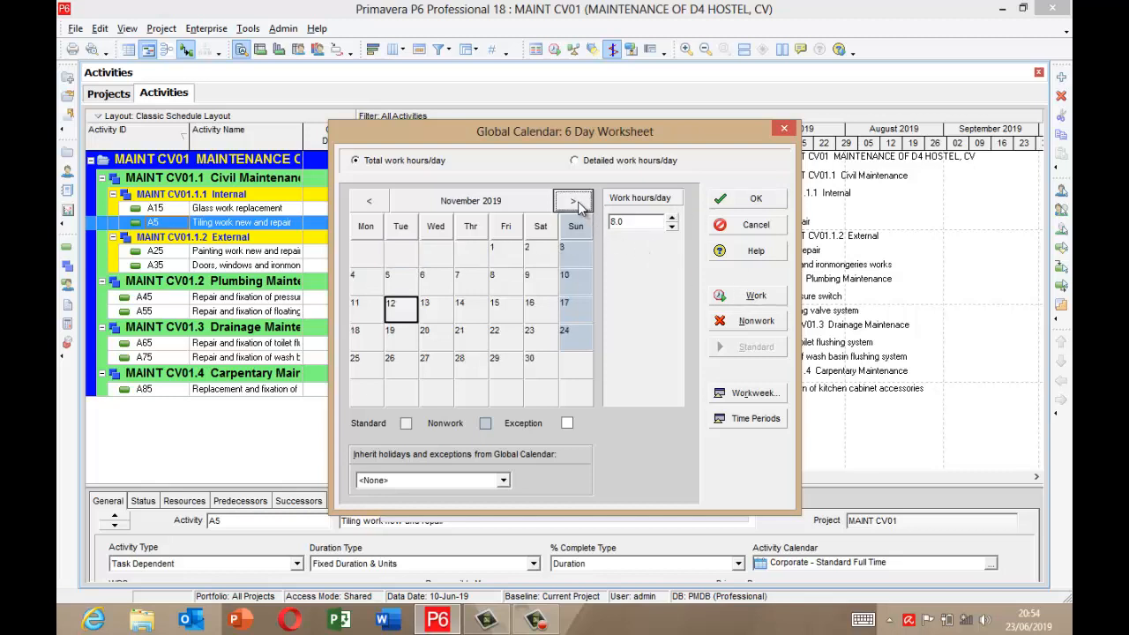
{"action": "left_click", "coordinate": [575, 203]}
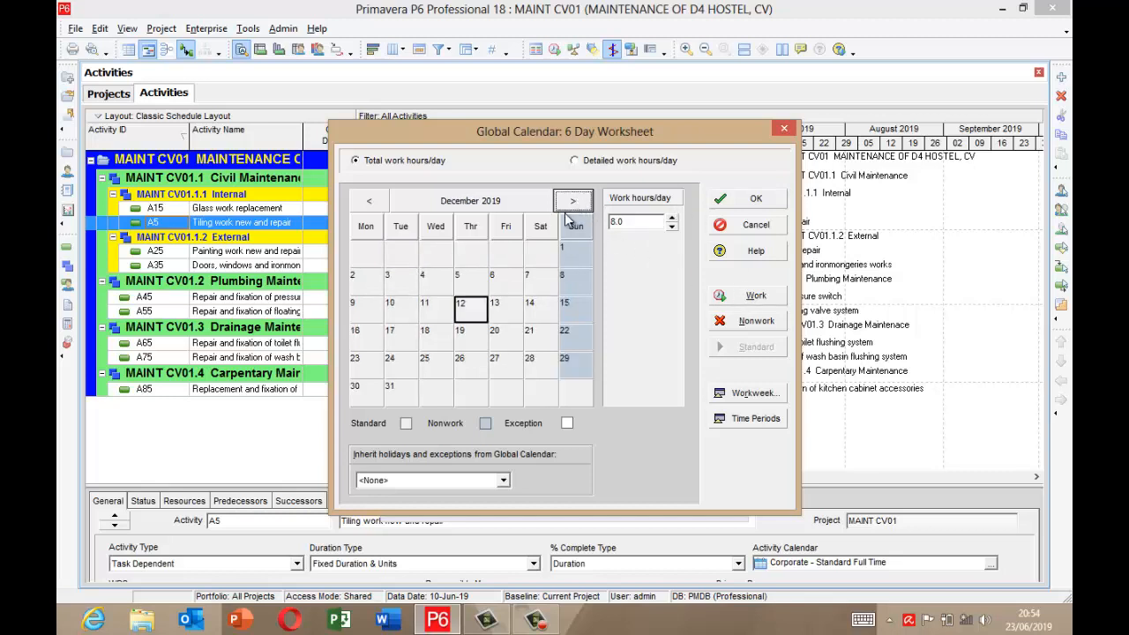
{"action": "left_click", "coordinate": [426, 363]}
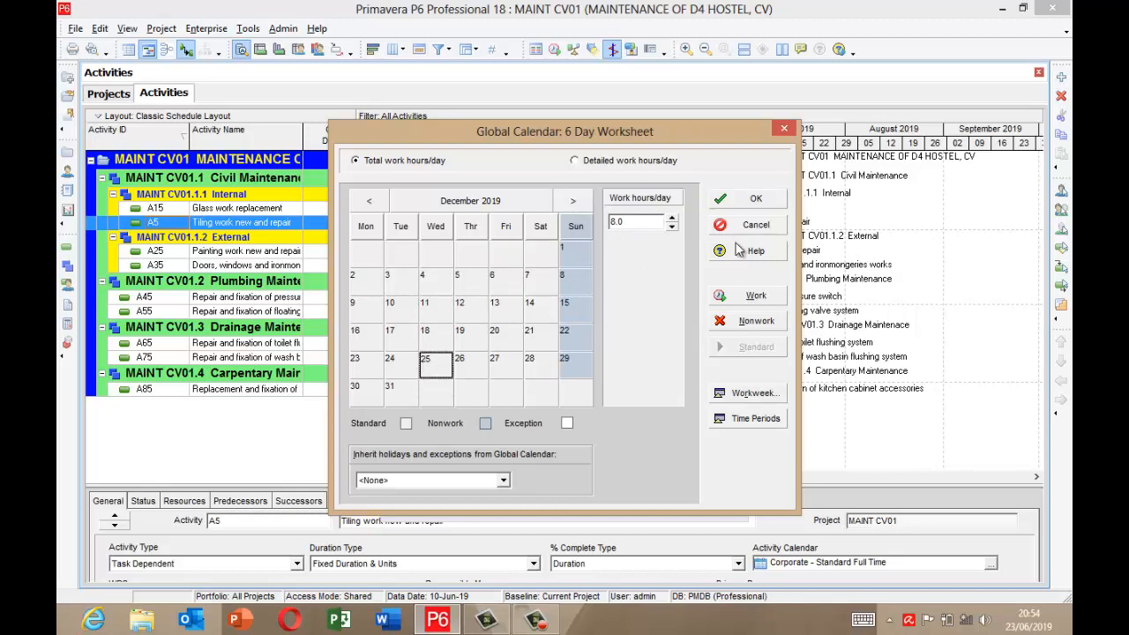
{"action": "left_click", "coordinate": [757, 323]}
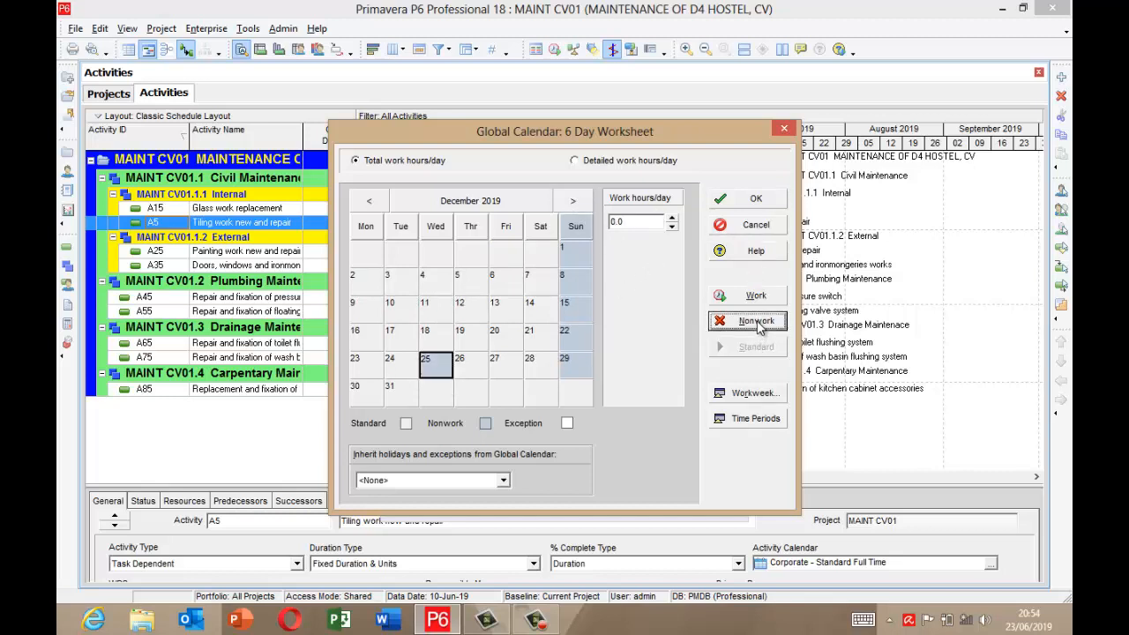
- Mark December 31, 24 and 26, 2019 as nonwork days in the calendar
{"action": "left_click", "coordinate": [394, 396]}
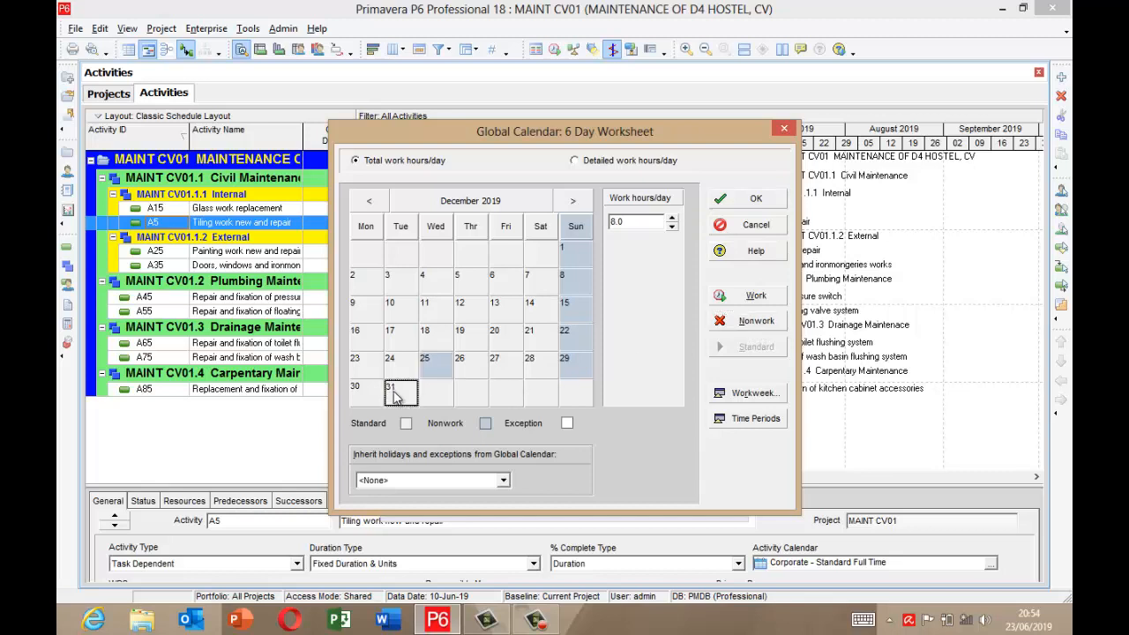
{"action": "left_click", "coordinate": [757, 323]}
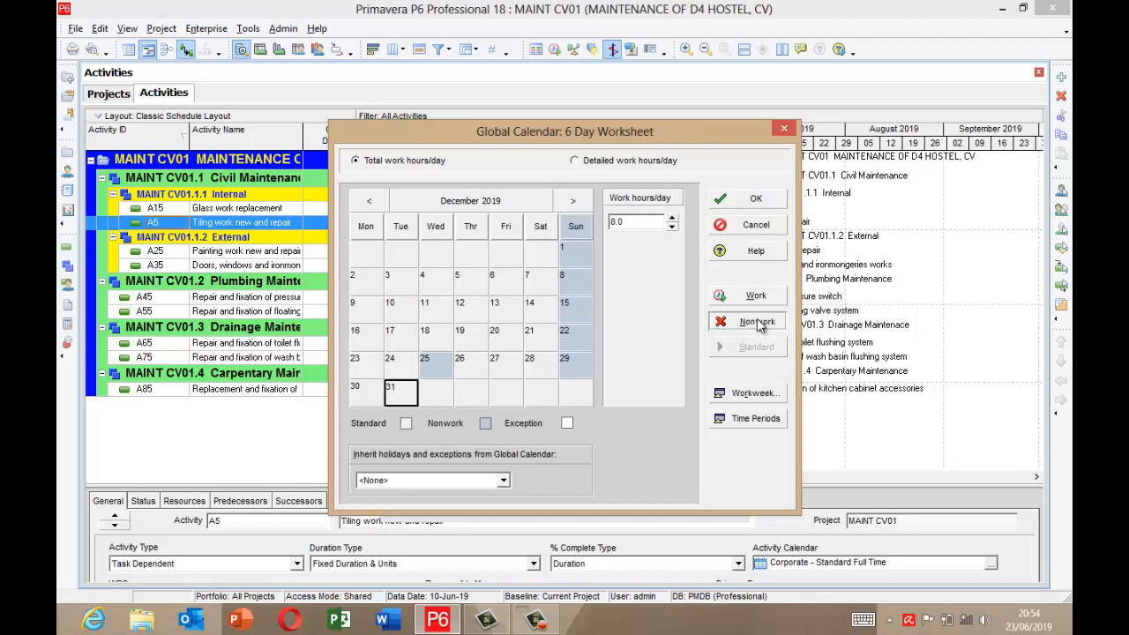
{"action": "left_click", "coordinate": [402, 369]}
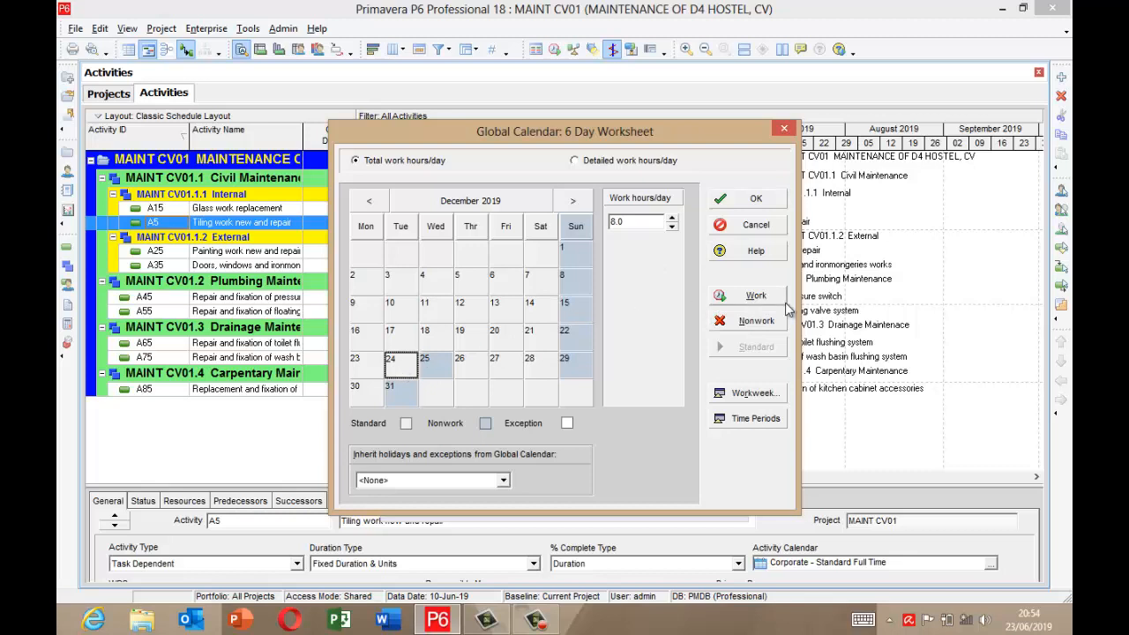
{"action": "left_click", "coordinate": [757, 323]}
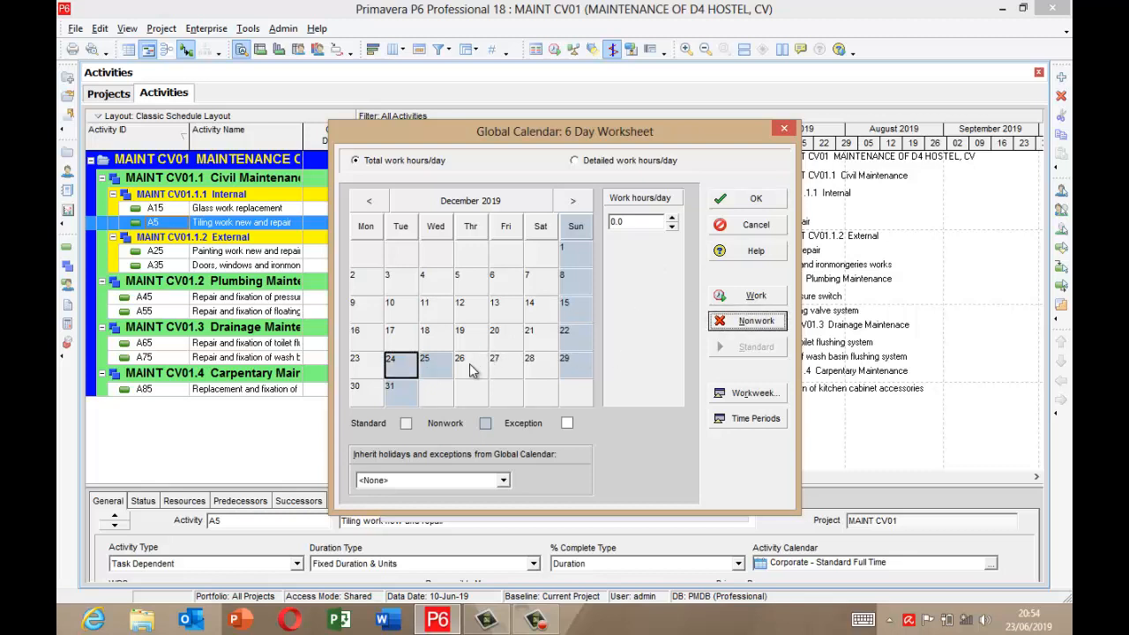
{"action": "left_click", "coordinate": [472, 369]}
{"action": "left_click", "coordinate": [770, 321]}
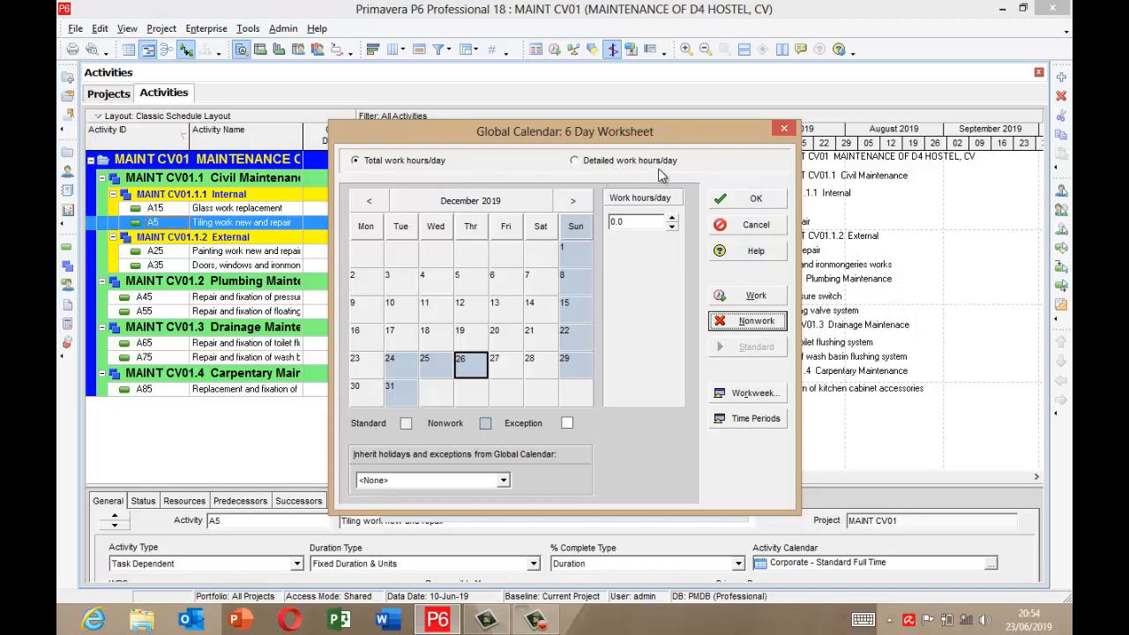
- Examine the detailed and total work hours of December 25, 18 and 12, 2019
{"action": "left_click", "coordinate": [581, 165]}
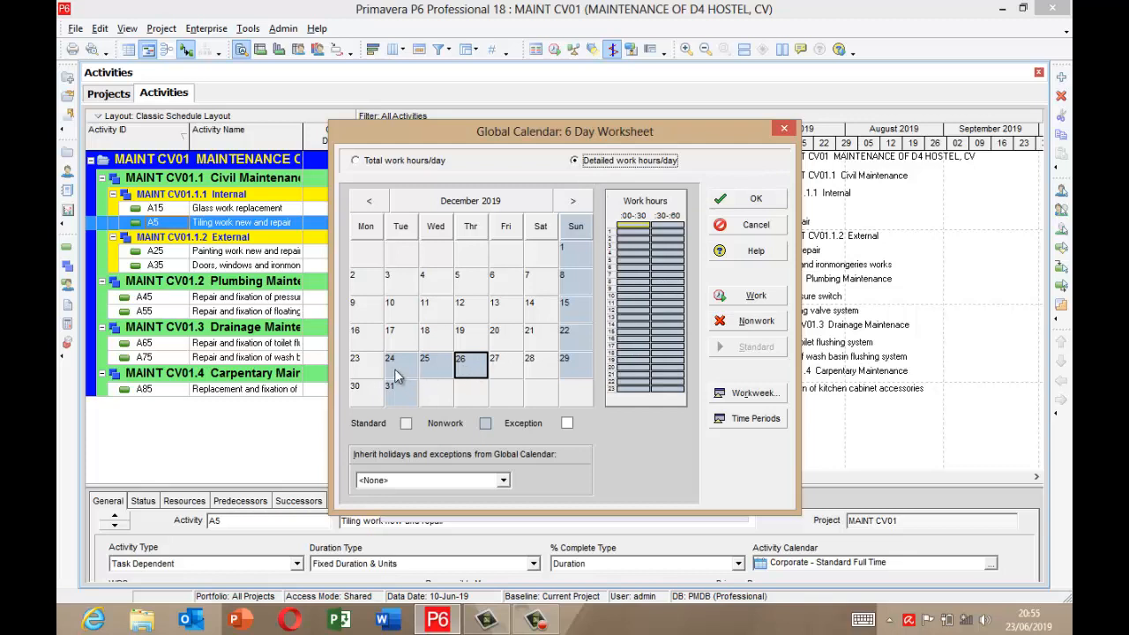
{"action": "left_click", "coordinate": [438, 367]}
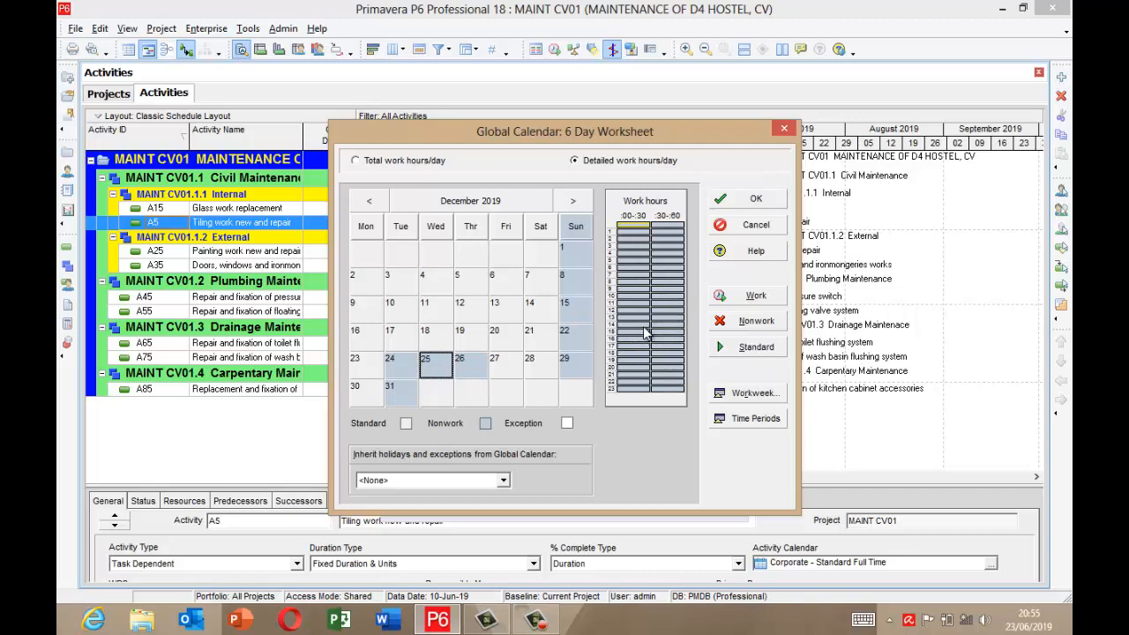
{"action": "left_click", "coordinate": [437, 335]}
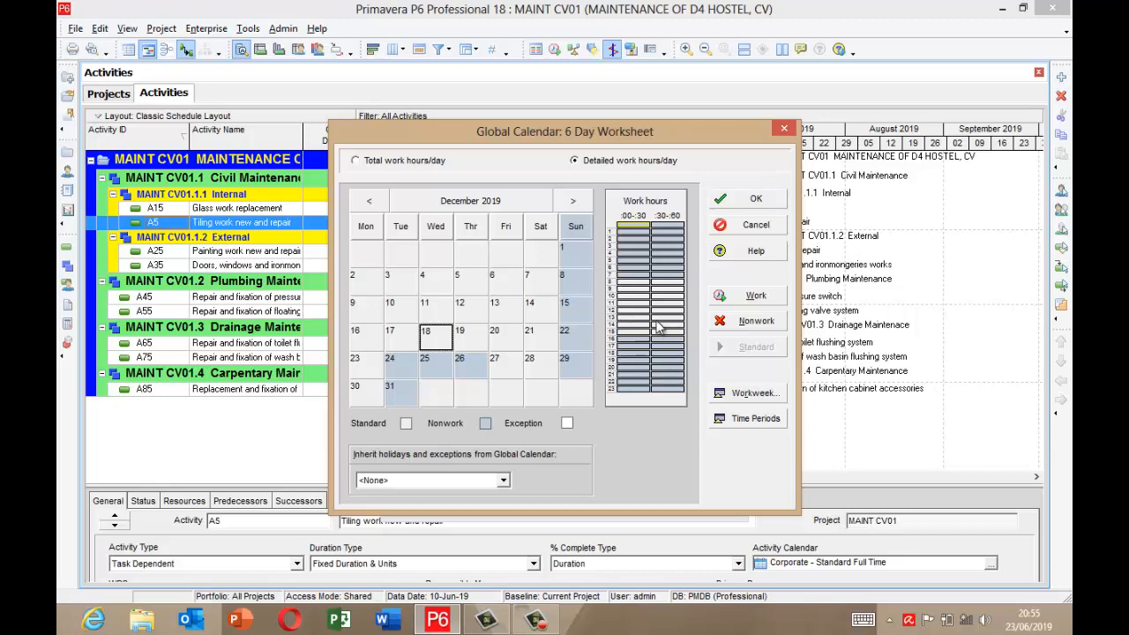
{"action": "left_click", "coordinate": [472, 315]}
{"action": "left_click", "coordinate": [394, 164]}
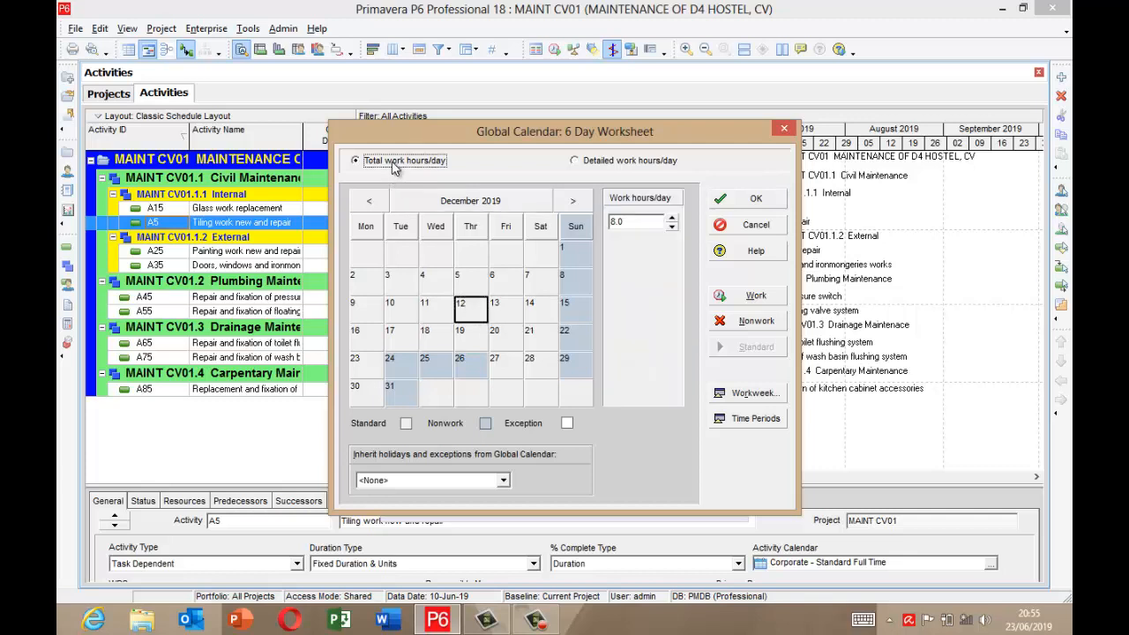
{"action": "left_click", "coordinate": [595, 161]}
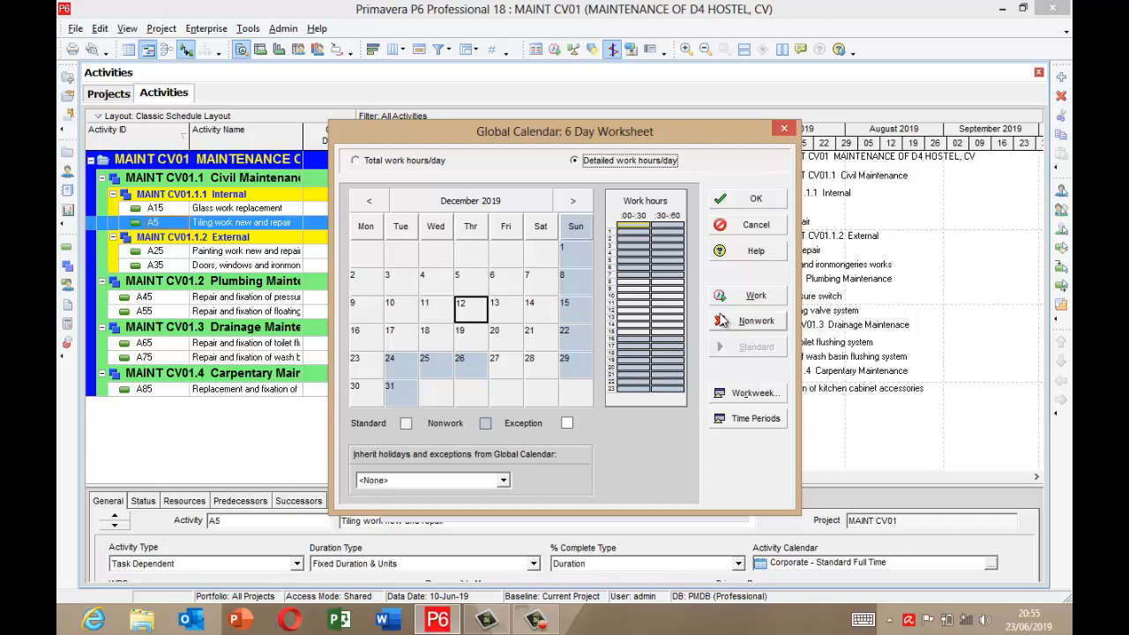
- Make 12:00–13:00 nonwork and 16:00–17:00 work time on December 12, and check the day's total and detailed hours
{"action": "left_click", "coordinate": [630, 311]}
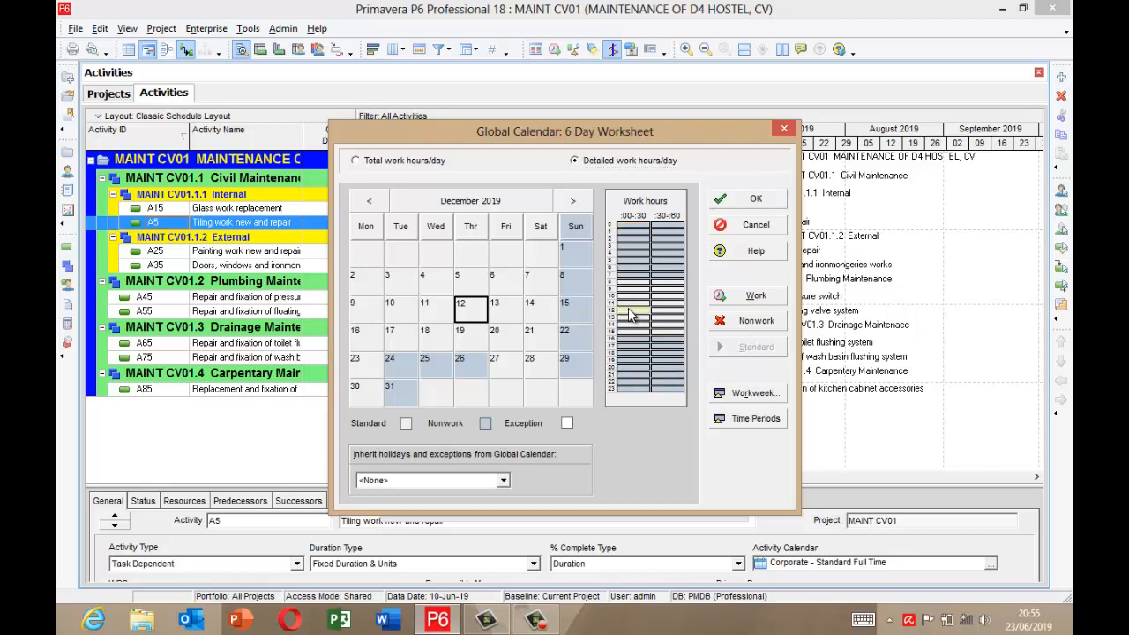
{"action": "left_click", "coordinate": [764, 321]}
{"action": "left_click", "coordinate": [677, 312]}
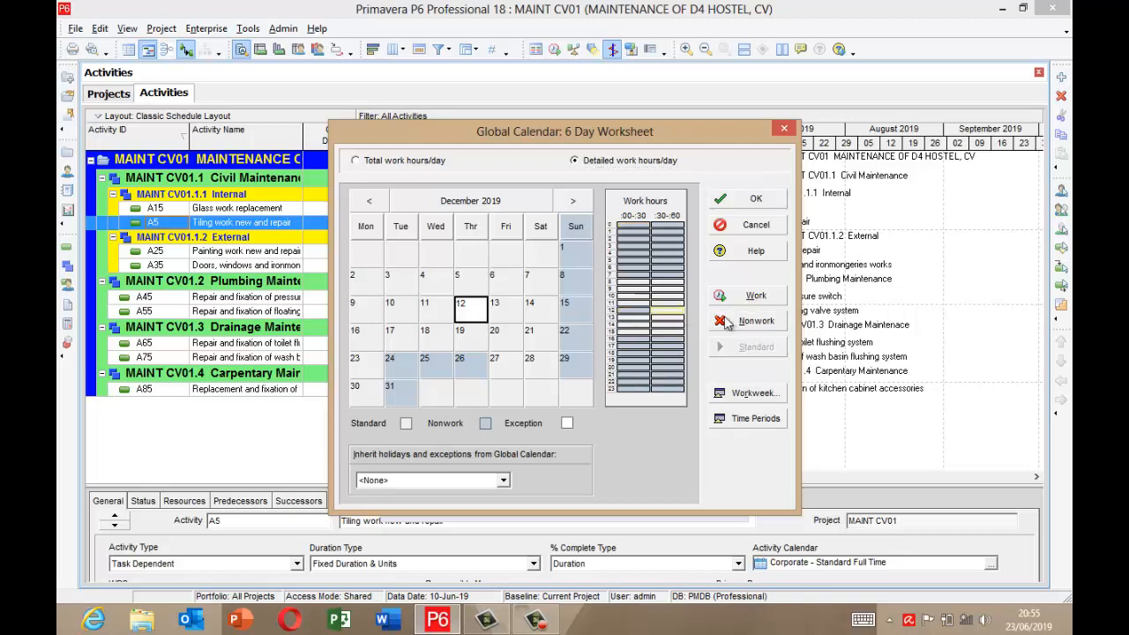
{"action": "left_click", "coordinate": [756, 321]}
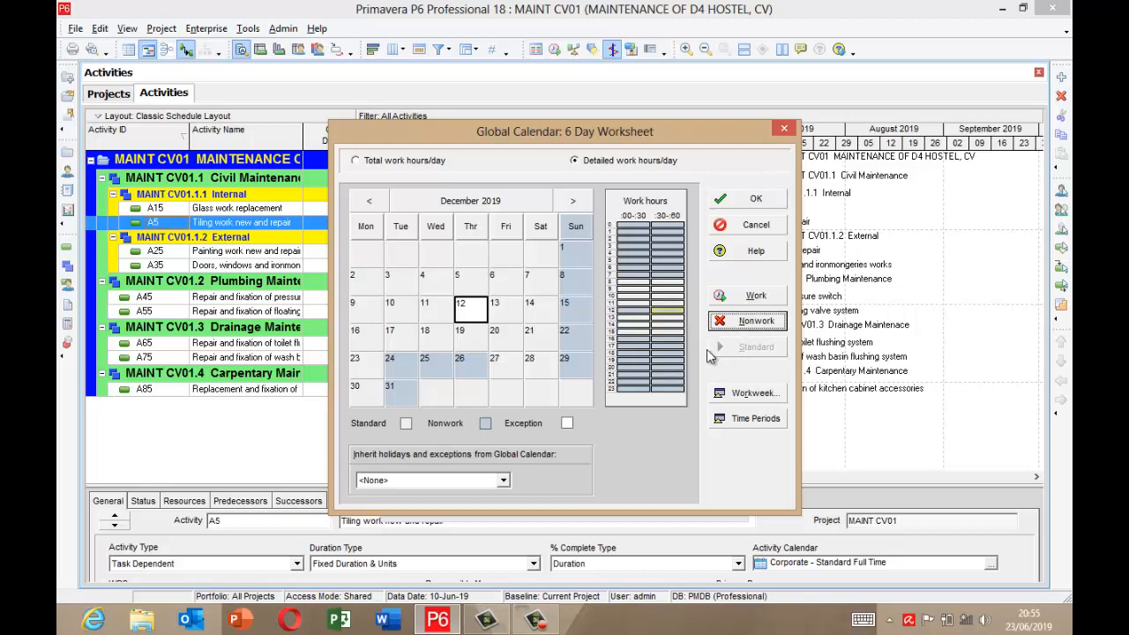
{"action": "left_click", "coordinate": [625, 340]}
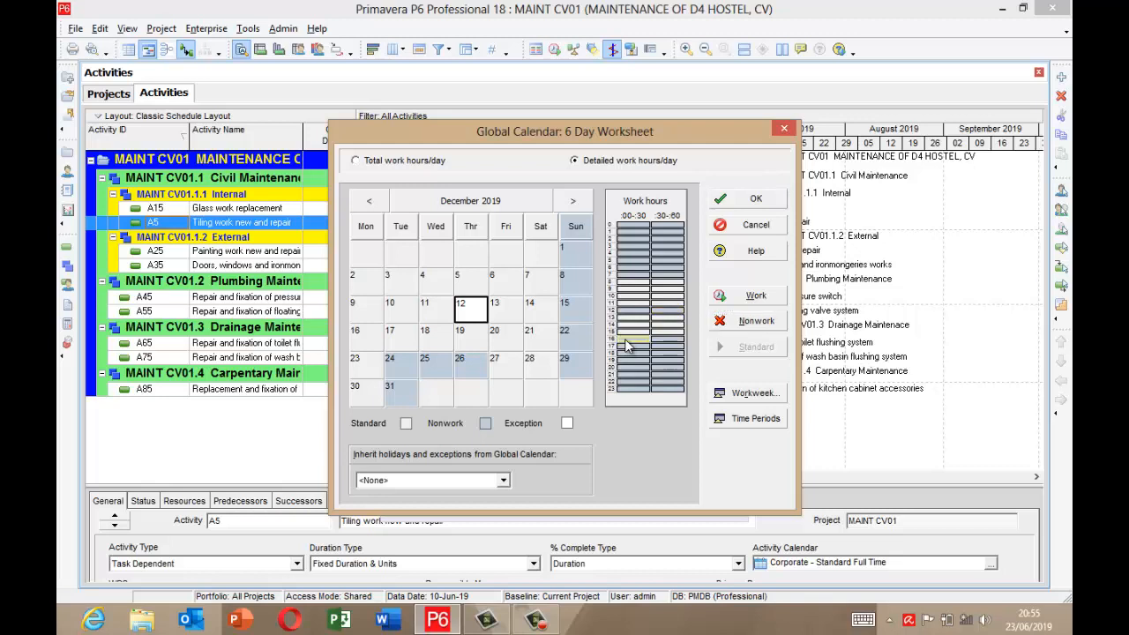
{"action": "left_click", "coordinate": [756, 298]}
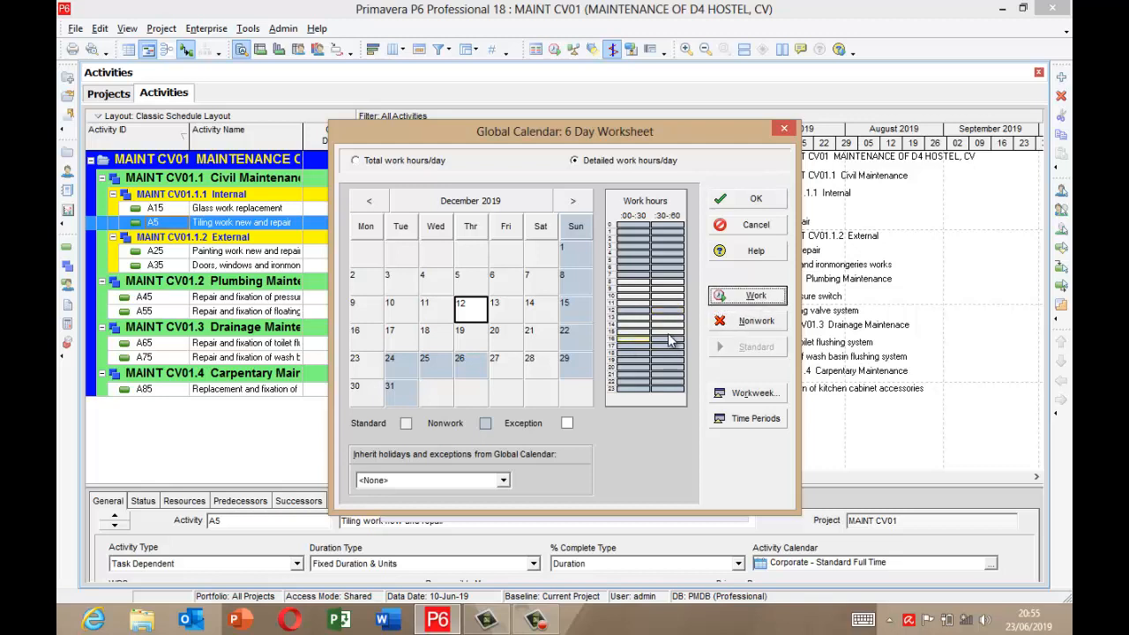
{"action": "left_click", "coordinate": [757, 298]}
{"action": "left_click", "coordinate": [416, 164]}
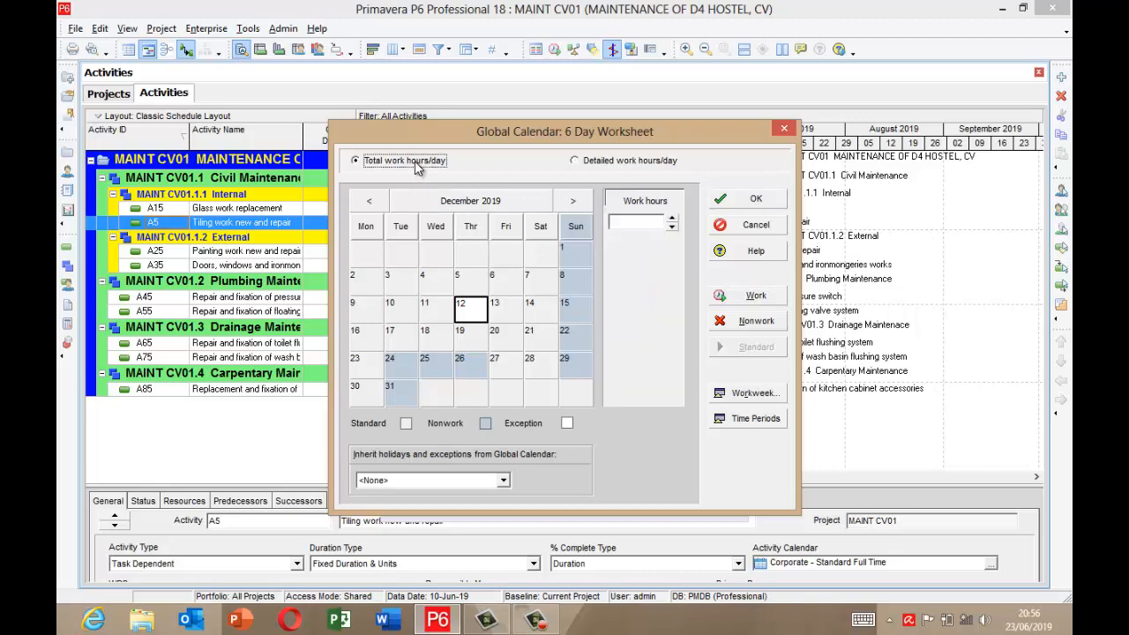
{"action": "left_click", "coordinate": [470, 312]}
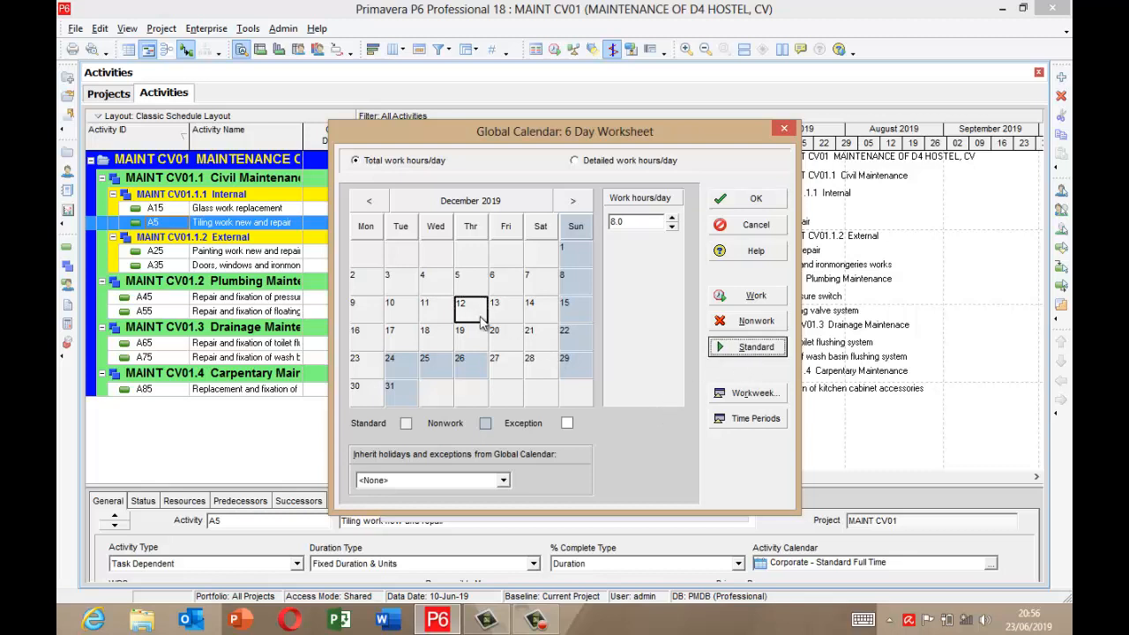
{"action": "left_click", "coordinate": [600, 163]}
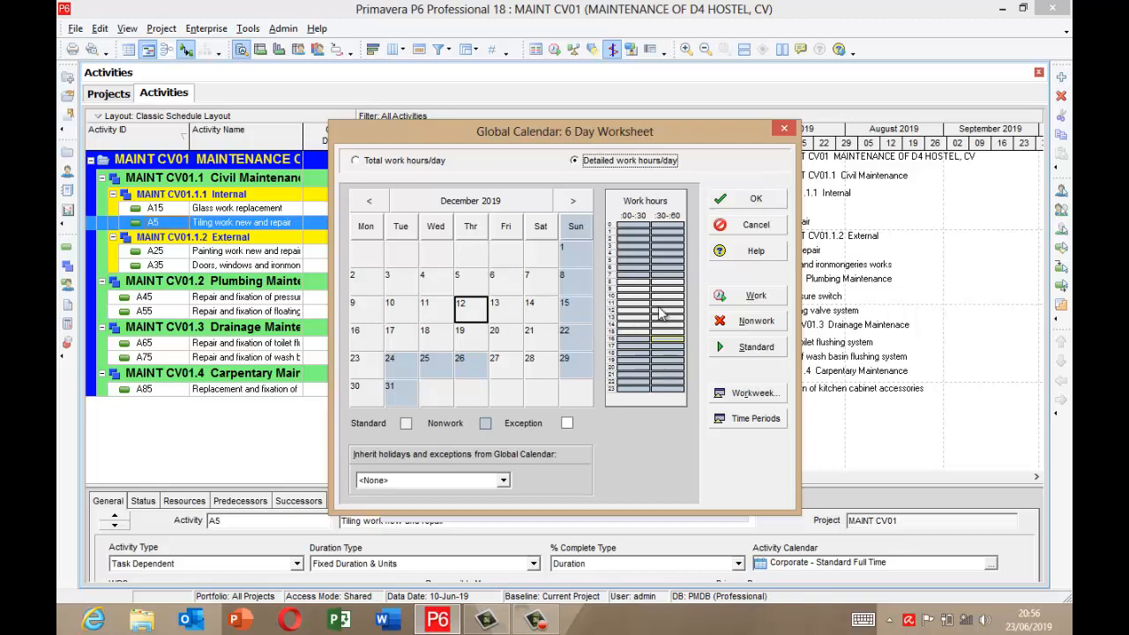
- In the standard weekly hours, make 12:00–13:00 nonwork and 16:00–17:00 work time for Monday through Friday
{"action": "left_click", "coordinate": [749, 393]}
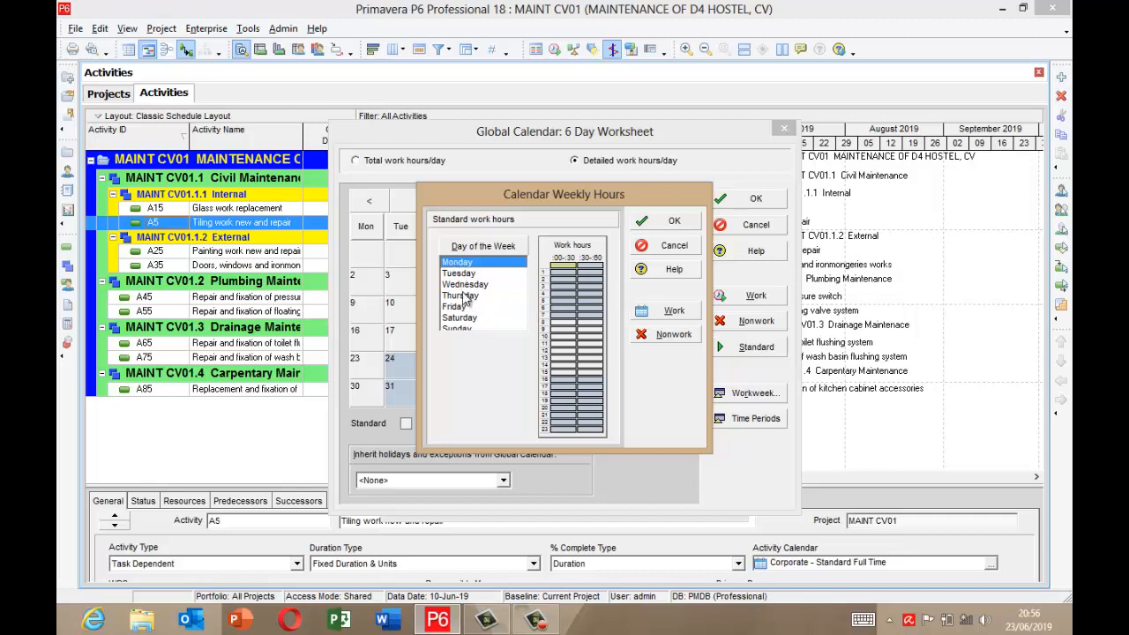
{"action": "left_click_drag", "start_coordinate": [464, 277], "coordinate": [458, 324]}
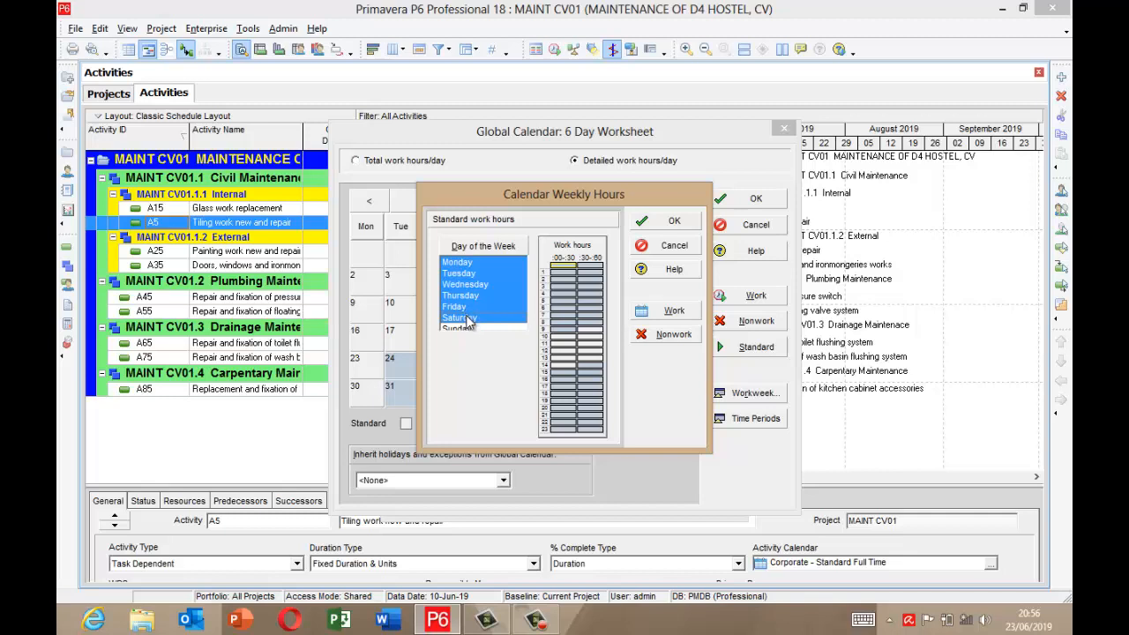
{"action": "left_click", "coordinate": [468, 319]}
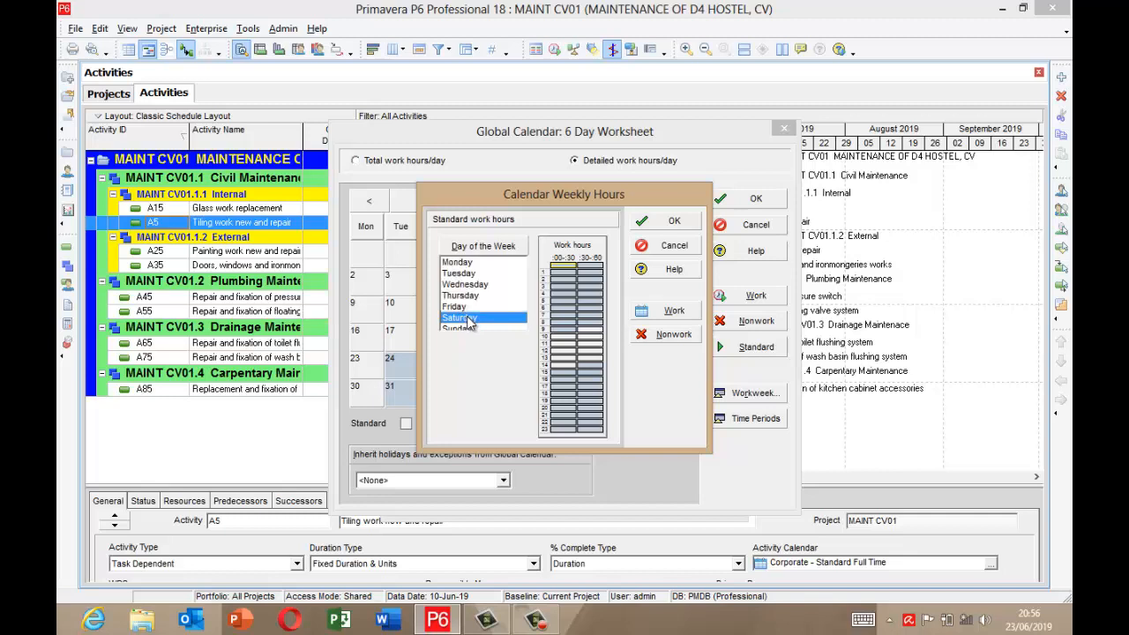
{"action": "left_click", "coordinate": [461, 265]}
{"action": "left_click_drag", "start_coordinate": [465, 268], "coordinate": [461, 316]}
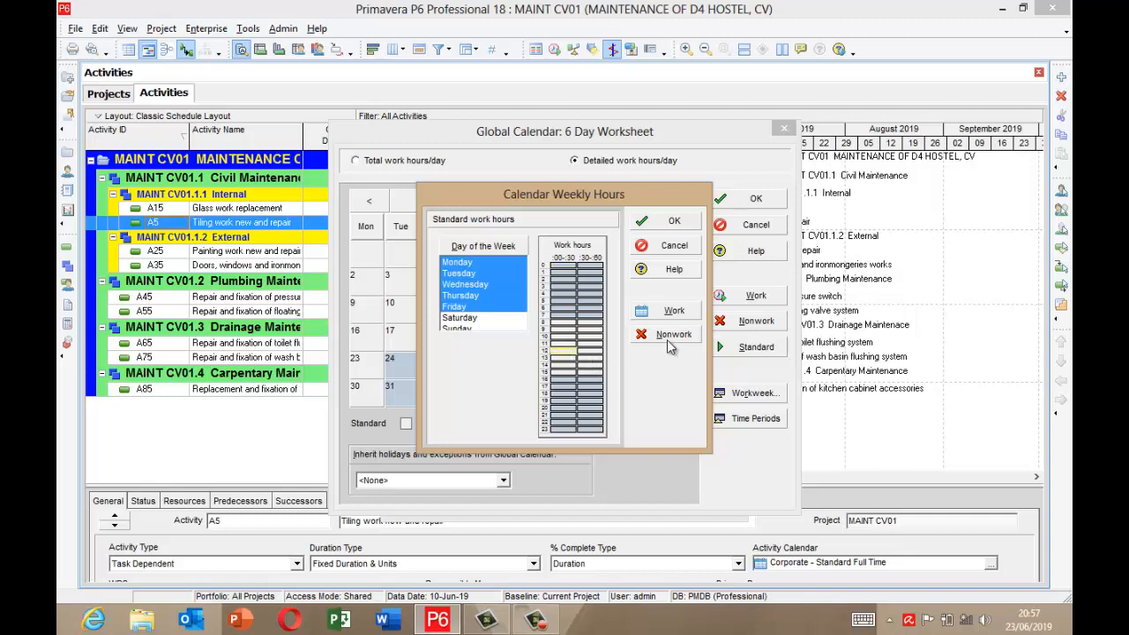
{"action": "left_click", "coordinate": [674, 340]}
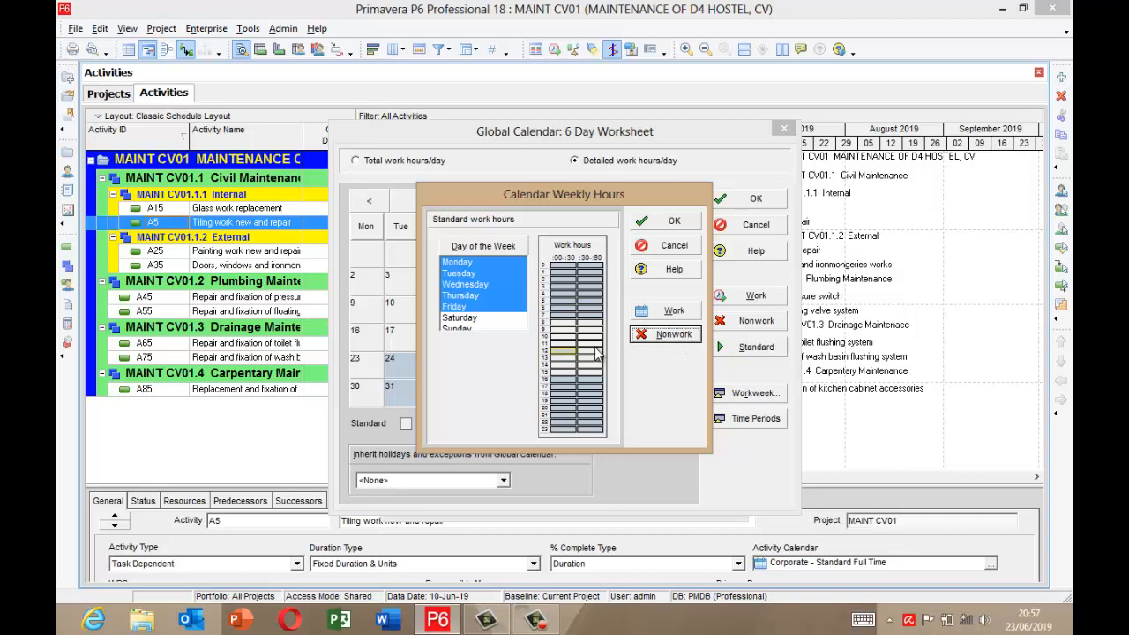
{"action": "left_click", "coordinate": [691, 333]}
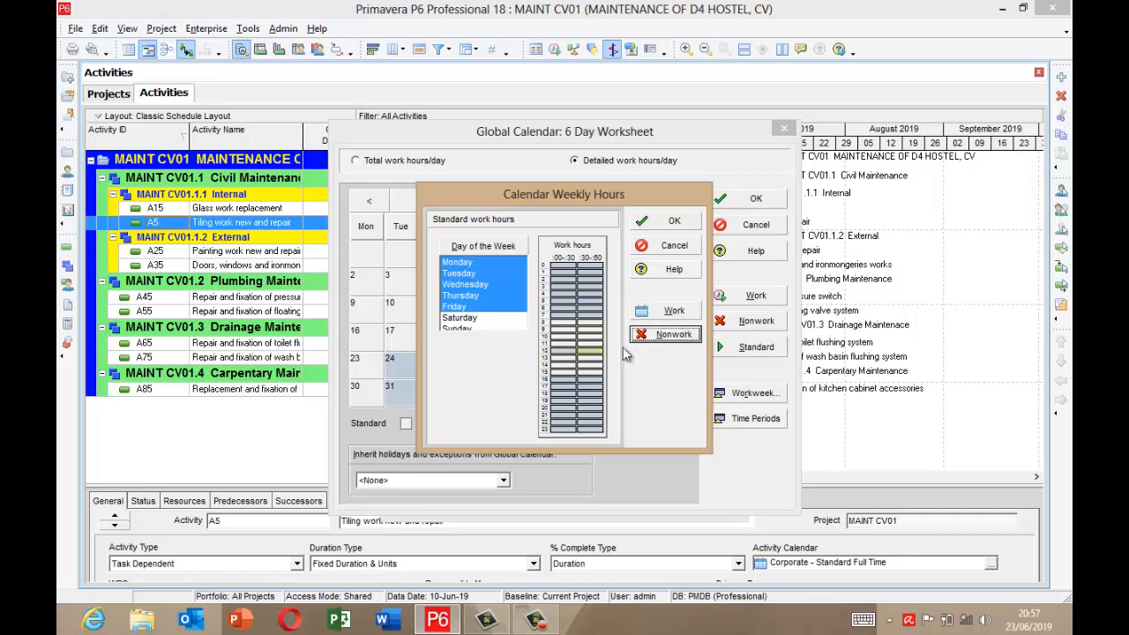
{"action": "left_click", "coordinate": [564, 379]}
{"action": "left_click", "coordinate": [674, 315]}
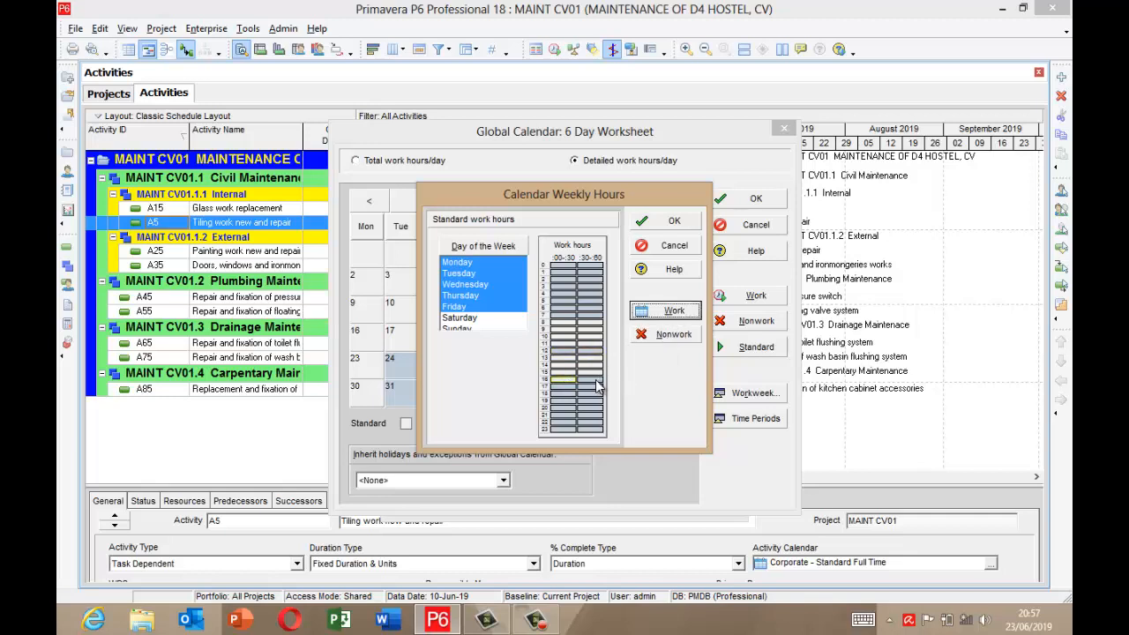
{"action": "left_click", "coordinate": [595, 379]}
{"action": "left_click", "coordinate": [674, 311]}
{"action": "left_click", "coordinate": [676, 223]}
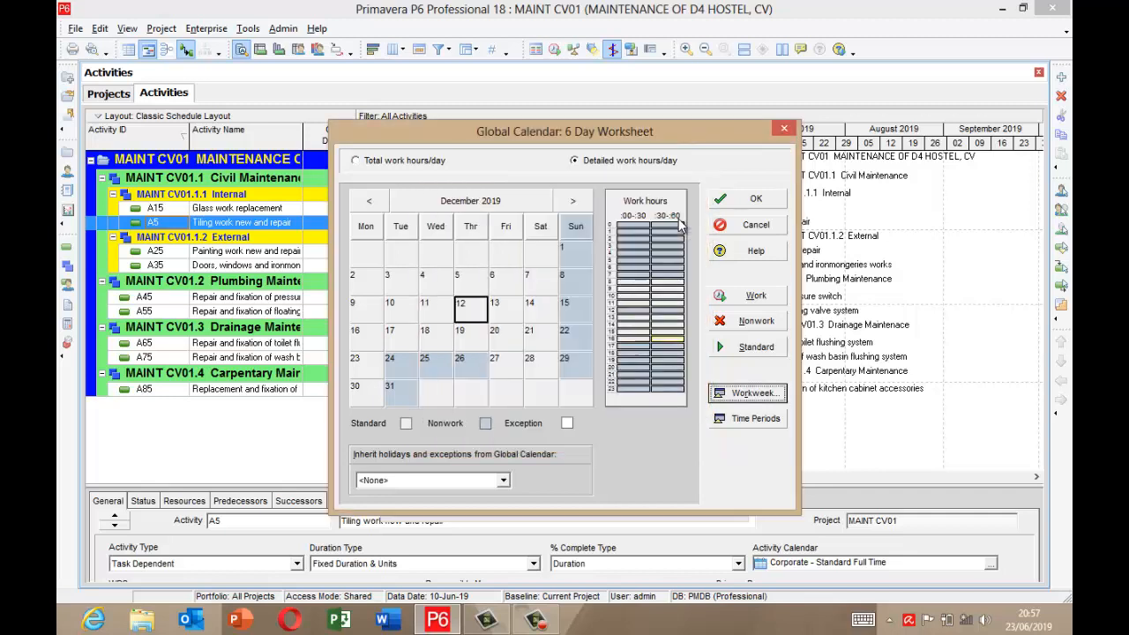
- Check the work hours of several weekdays and the Saturdays in December 2019
{"action": "left_click", "coordinate": [468, 285]}
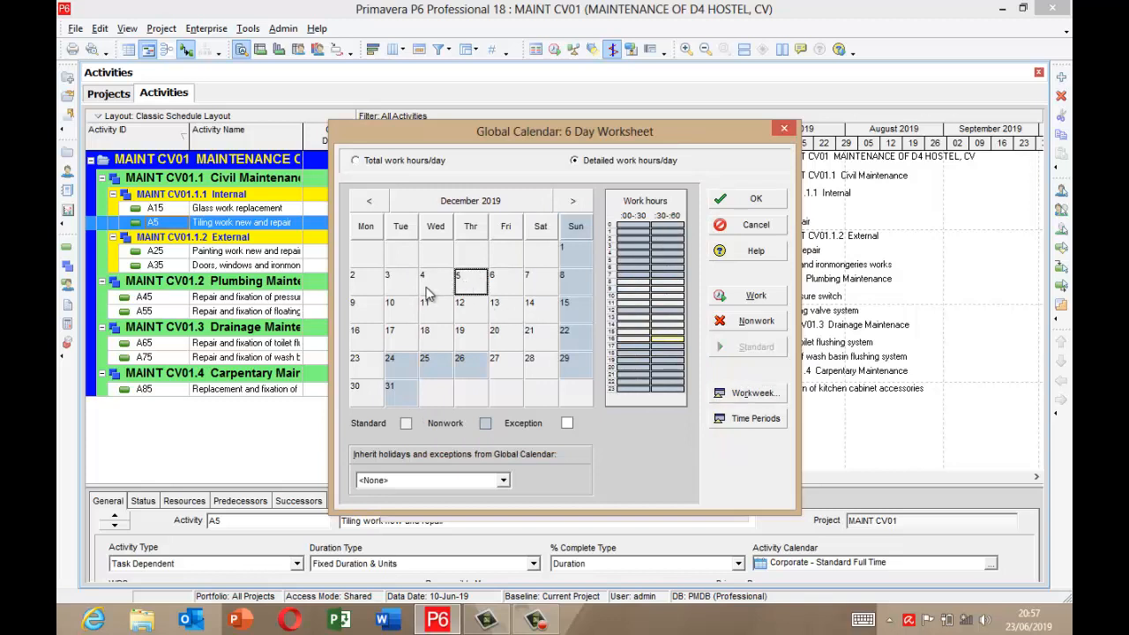
{"action": "left_click", "coordinate": [427, 286]}
{"action": "left_click", "coordinate": [411, 168]}
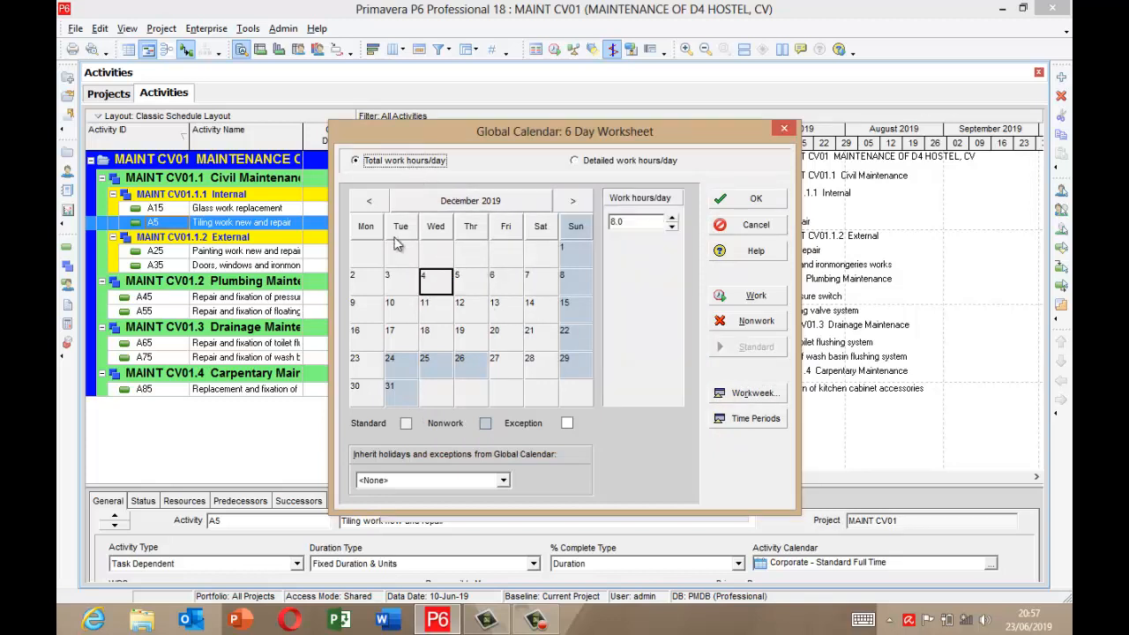
{"action": "left_click", "coordinate": [391, 292]}
{"action": "left_click", "coordinate": [396, 319]}
{"action": "left_click", "coordinate": [459, 322]}
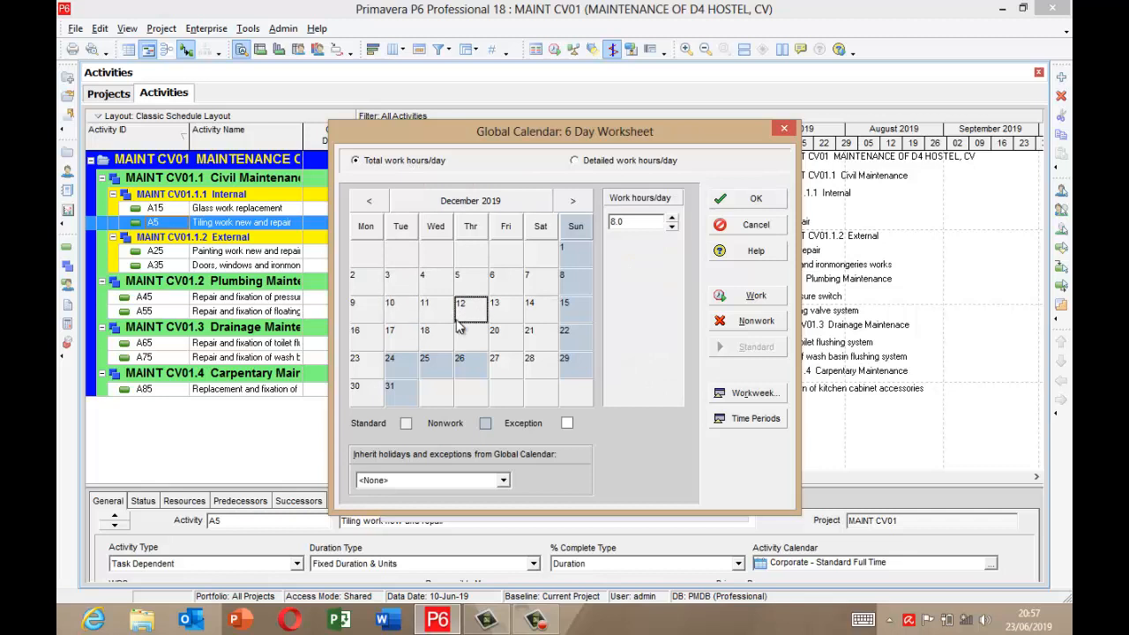
{"action": "left_click", "coordinate": [496, 313]}
{"action": "left_click", "coordinate": [541, 311]}
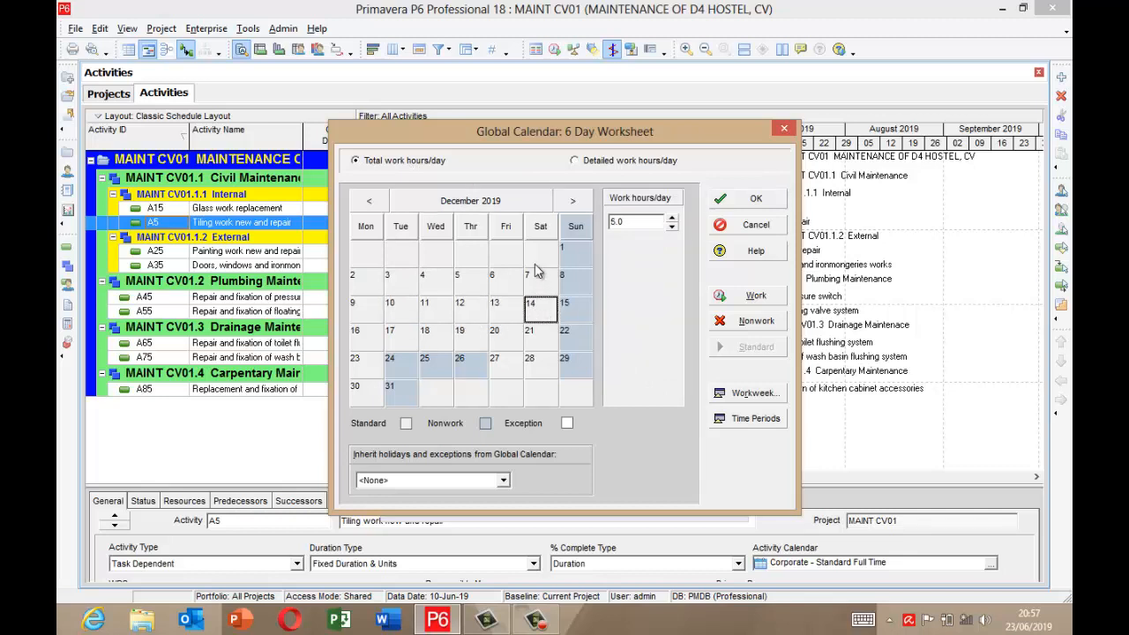
{"action": "left_click", "coordinate": [541, 275]}
{"action": "left_click", "coordinate": [539, 308]}
{"action": "left_click", "coordinate": [540, 337]}
{"action": "left_click", "coordinate": [534, 369]}
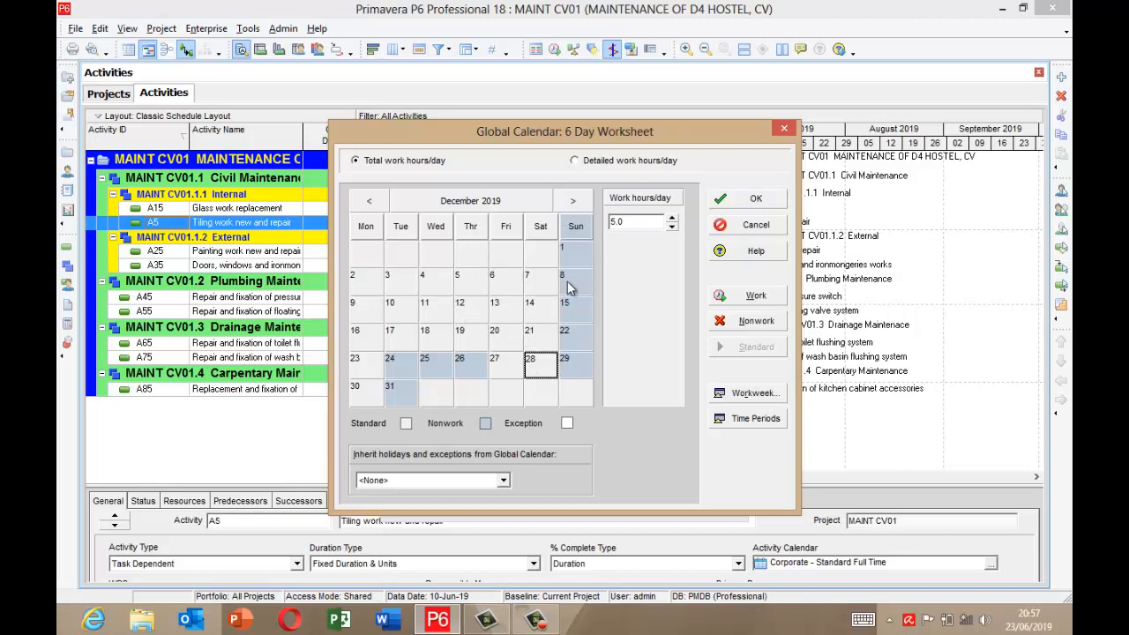
{"action": "left_click", "coordinate": [578, 160]}
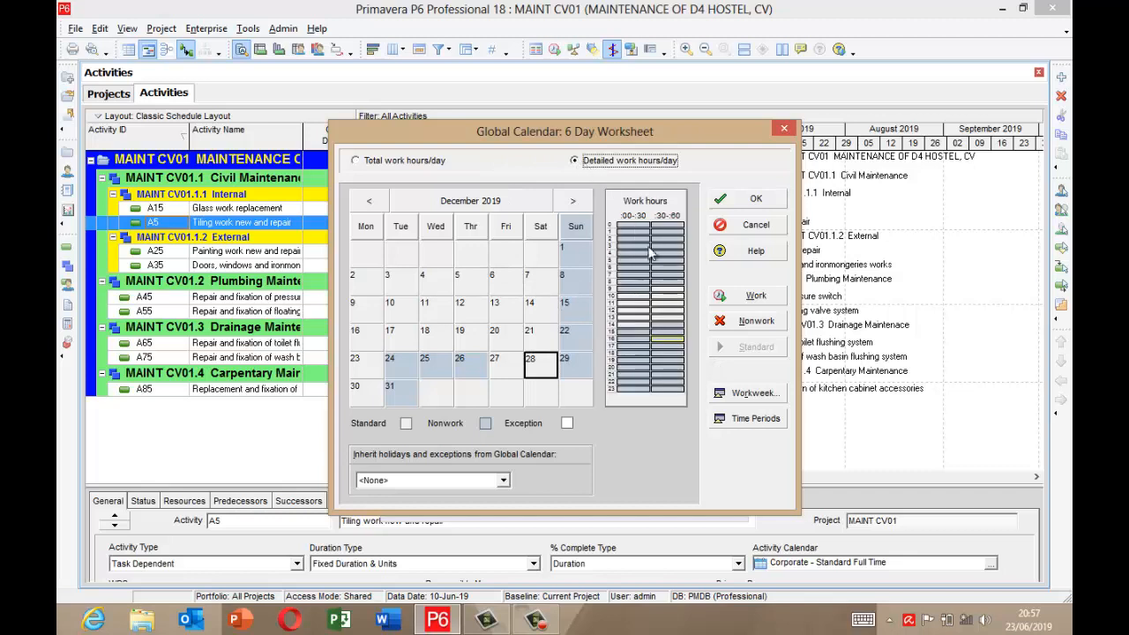
- Review the standard weekly hours once more and save the 6 Day Worksheet calendar
{"action": "left_click", "coordinate": [746, 394]}
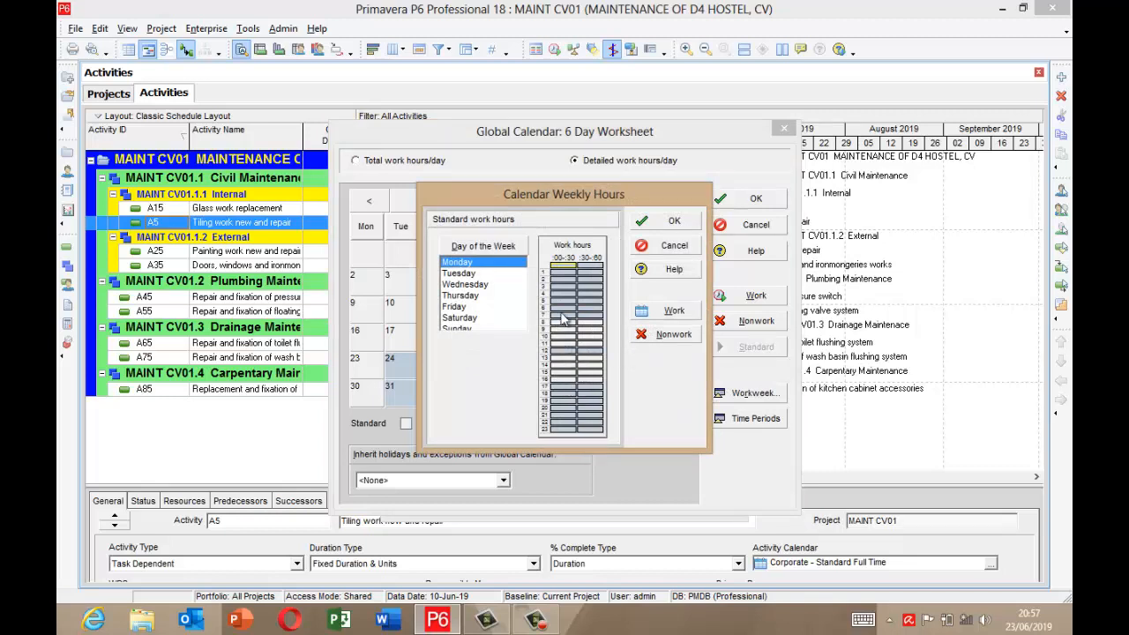
{"action": "left_click", "coordinate": [670, 221]}
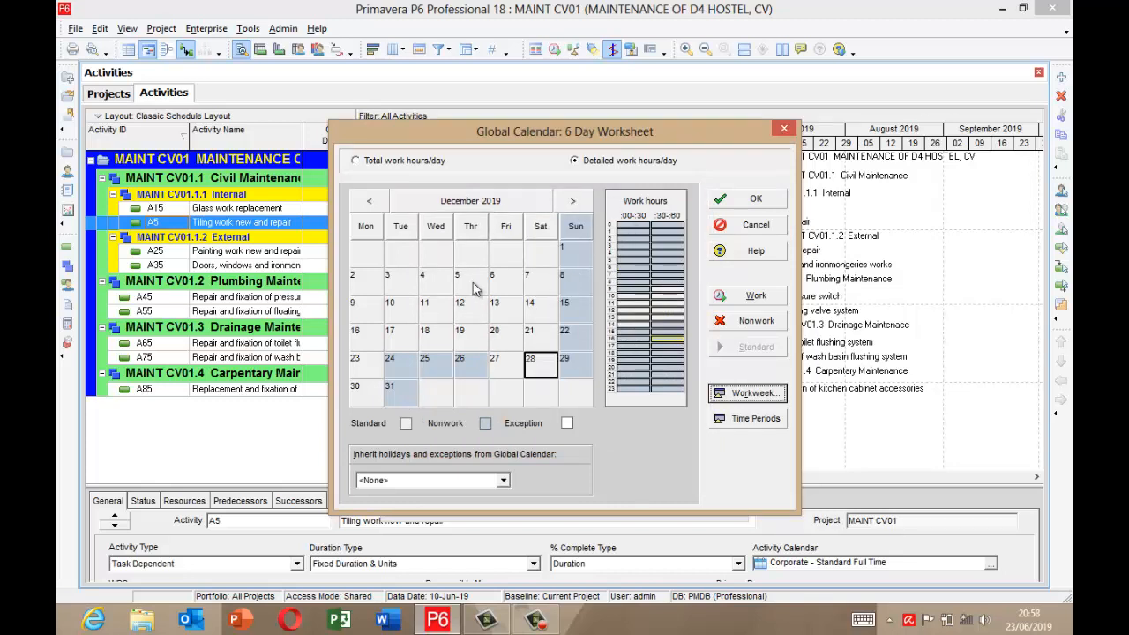
{"action": "left_click", "coordinate": [756, 203]}
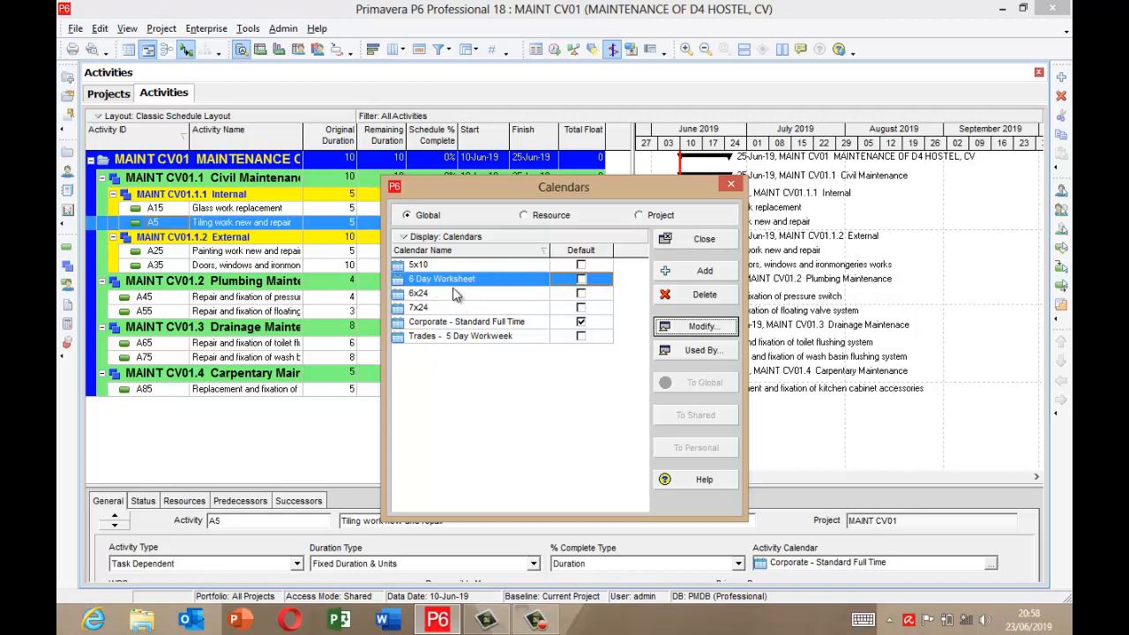
- Make the 6 Day Worksheet calendar the default global calendar
{"action": "left_click", "coordinate": [582, 280]}
{"action": "left_click", "coordinate": [581, 280]}
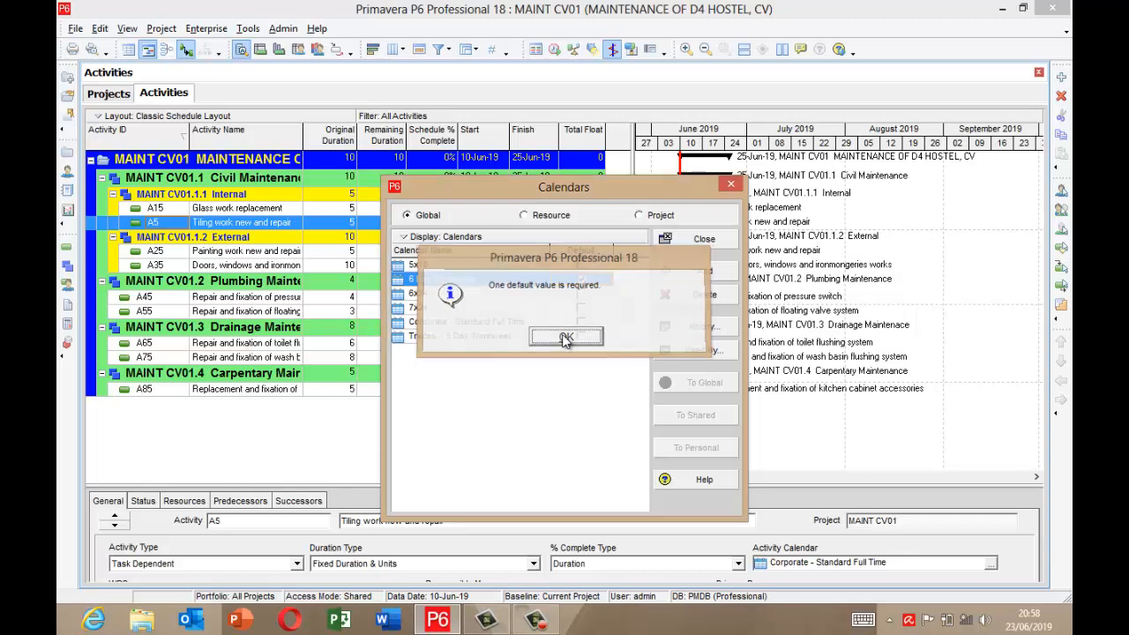
{"action": "left_click", "coordinate": [566, 336]}
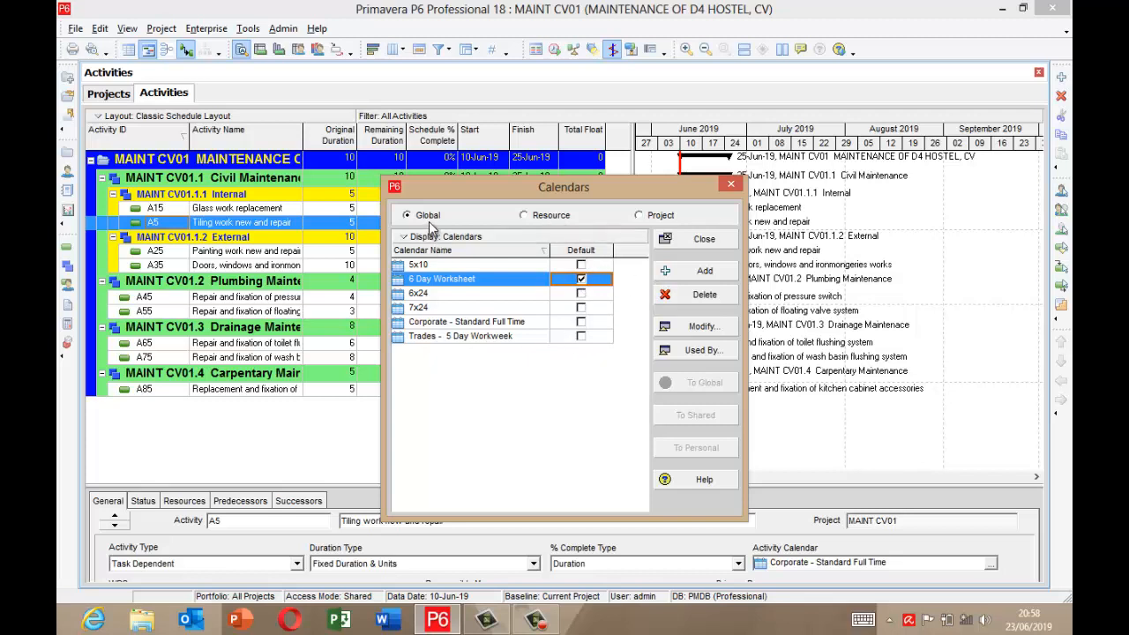
- Add a personal resource calendar for the D10 resource from the current project's resources
{"action": "left_click", "coordinate": [536, 218]}
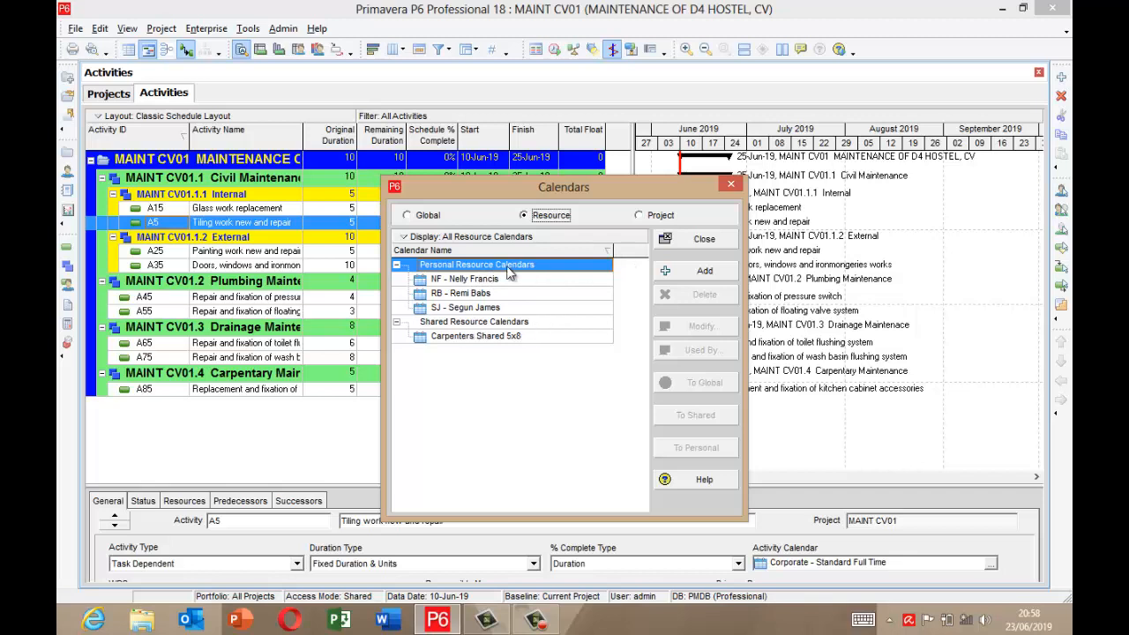
{"action": "left_click", "coordinate": [667, 275]}
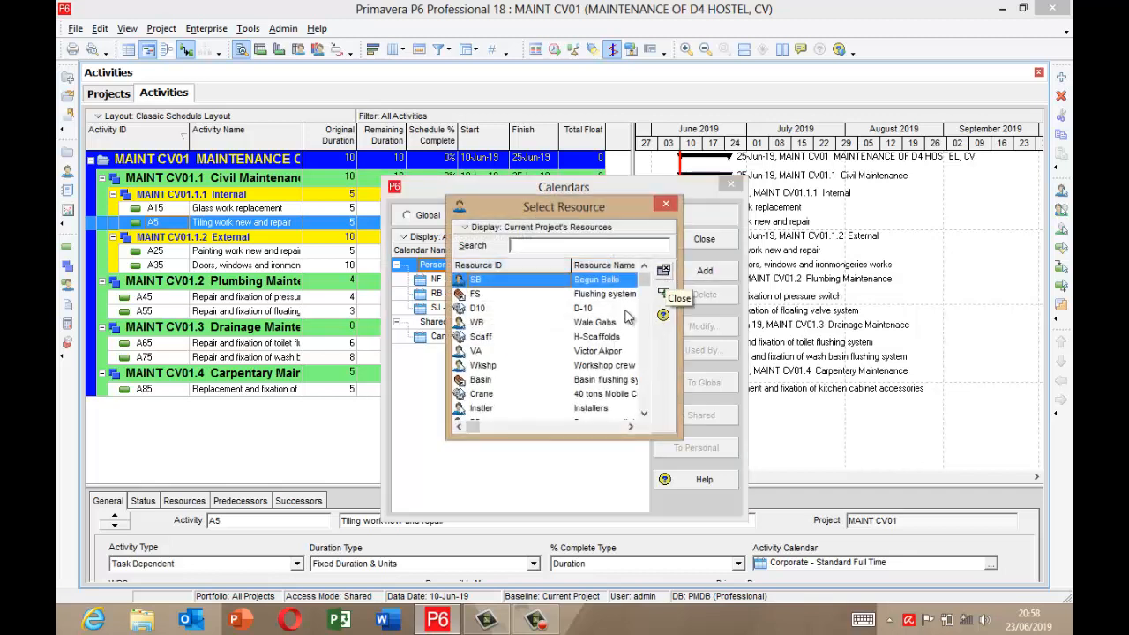
{"action": "left_click", "coordinate": [644, 415]}
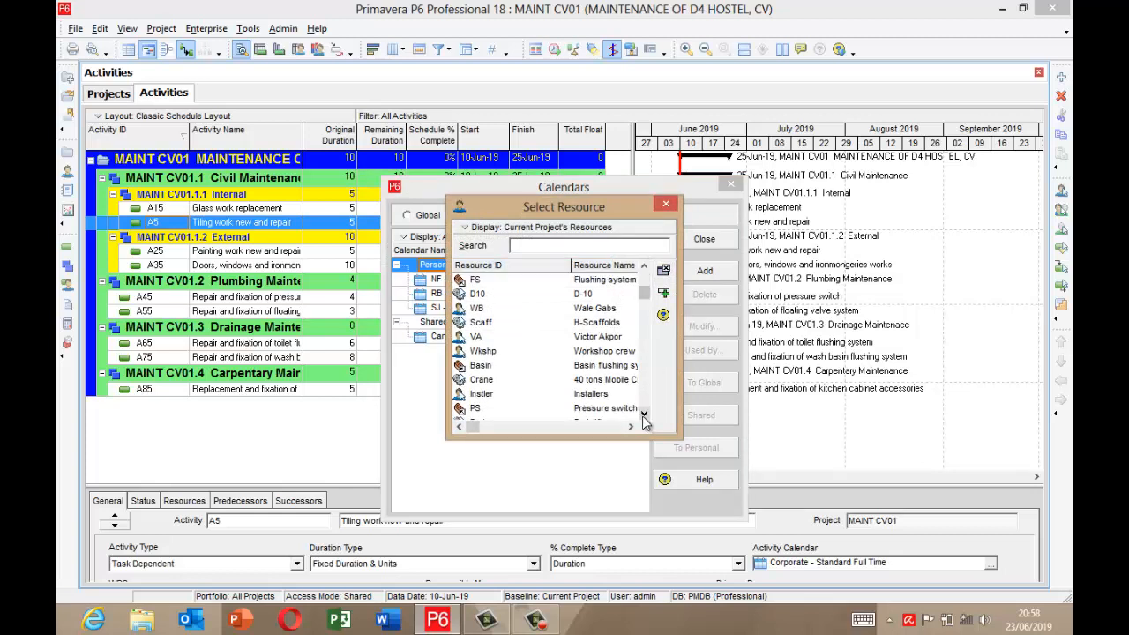
{"action": "left_click", "coordinate": [587, 294]}
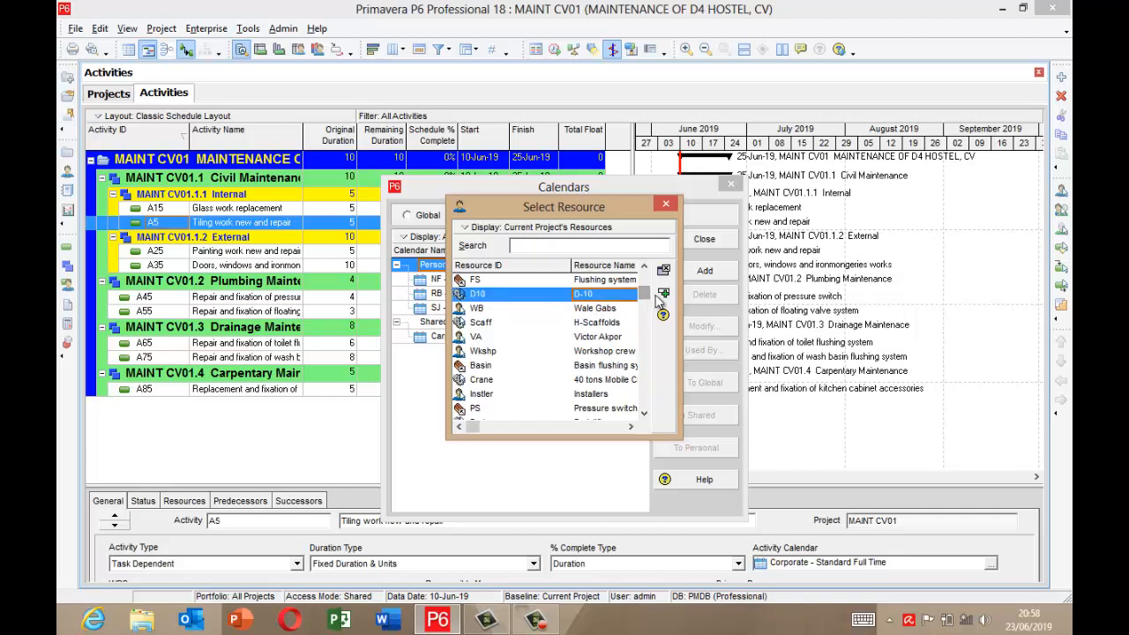
{"action": "left_click", "coordinate": [663, 293]}
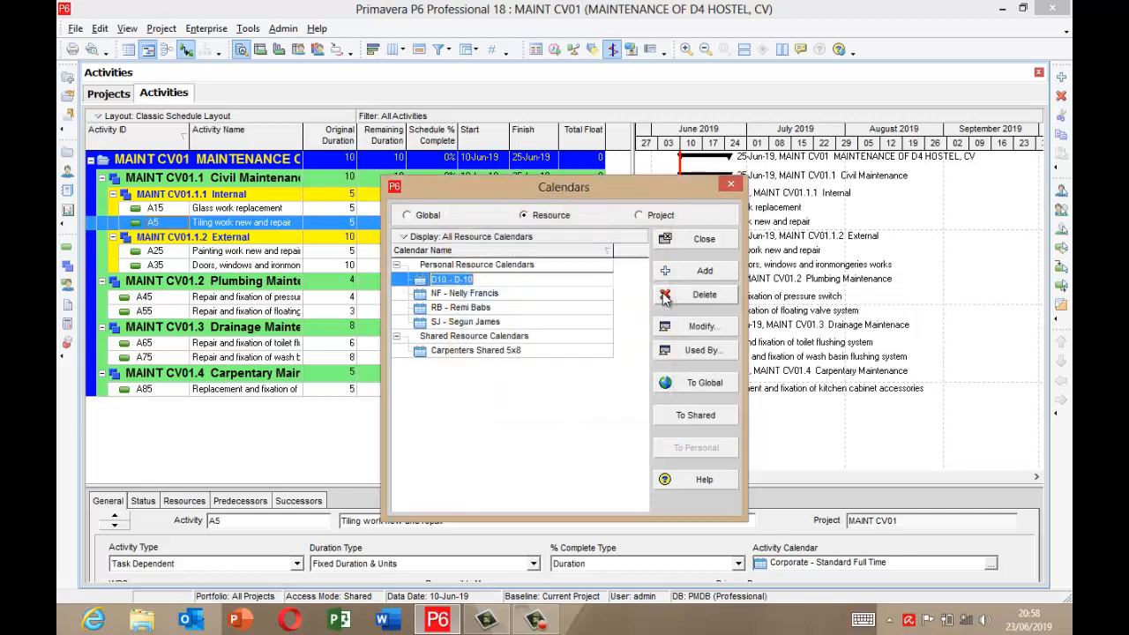
{"action": "left_click", "coordinate": [509, 293]}
{"action": "left_click", "coordinate": [515, 281]}
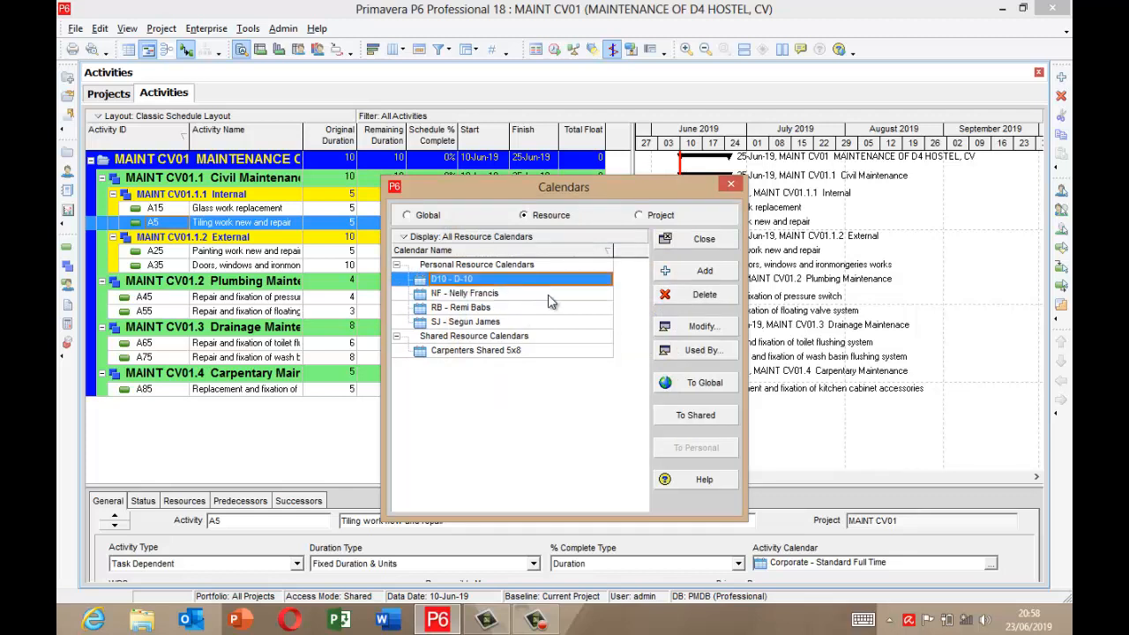
- In the D10 calendar's standard weekly hours, make all Saturday work hours nonwork and save the calendar
{"action": "left_click", "coordinate": [705, 326]}
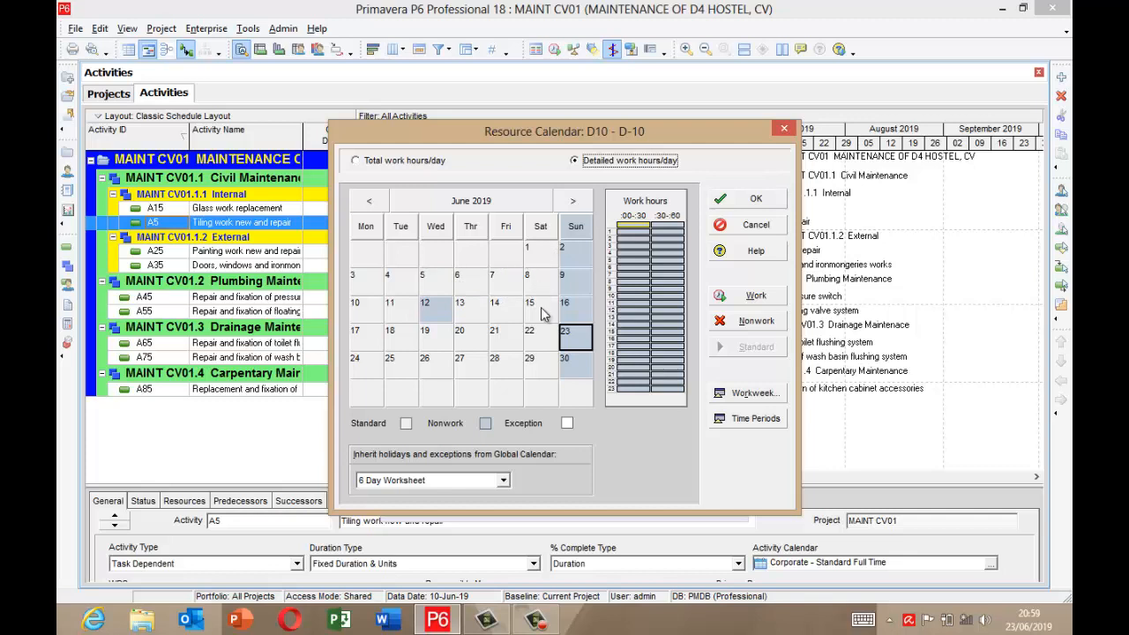
{"action": "left_click", "coordinate": [746, 399]}
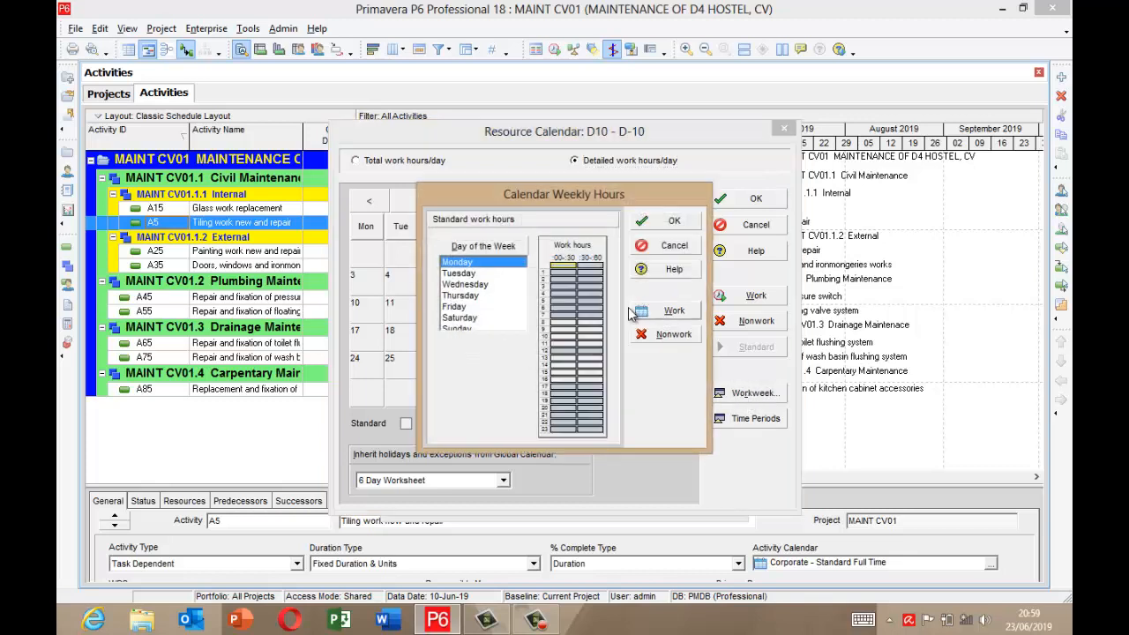
{"action": "left_click", "coordinate": [462, 321]}
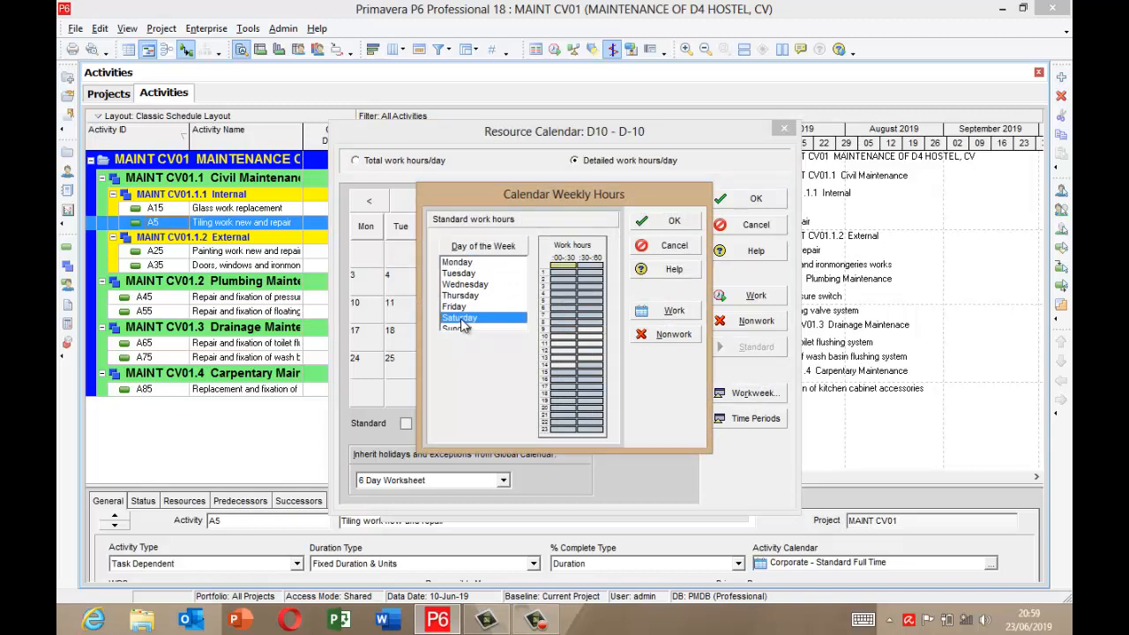
{"action": "left_click", "coordinate": [586, 330]}
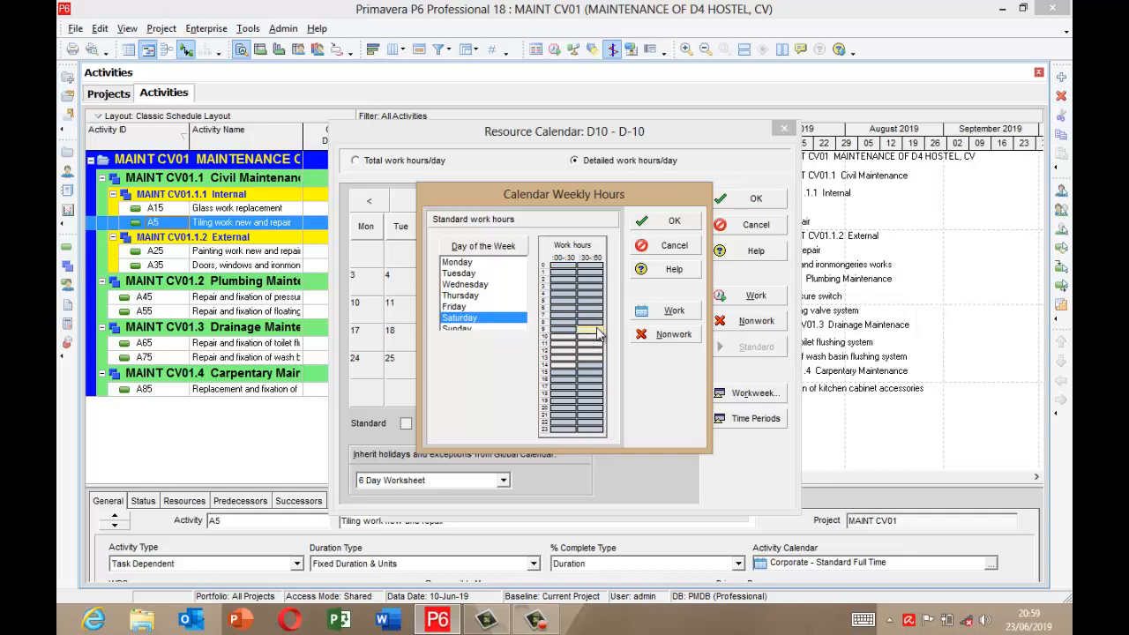
{"action": "left_click", "coordinate": [673, 334]}
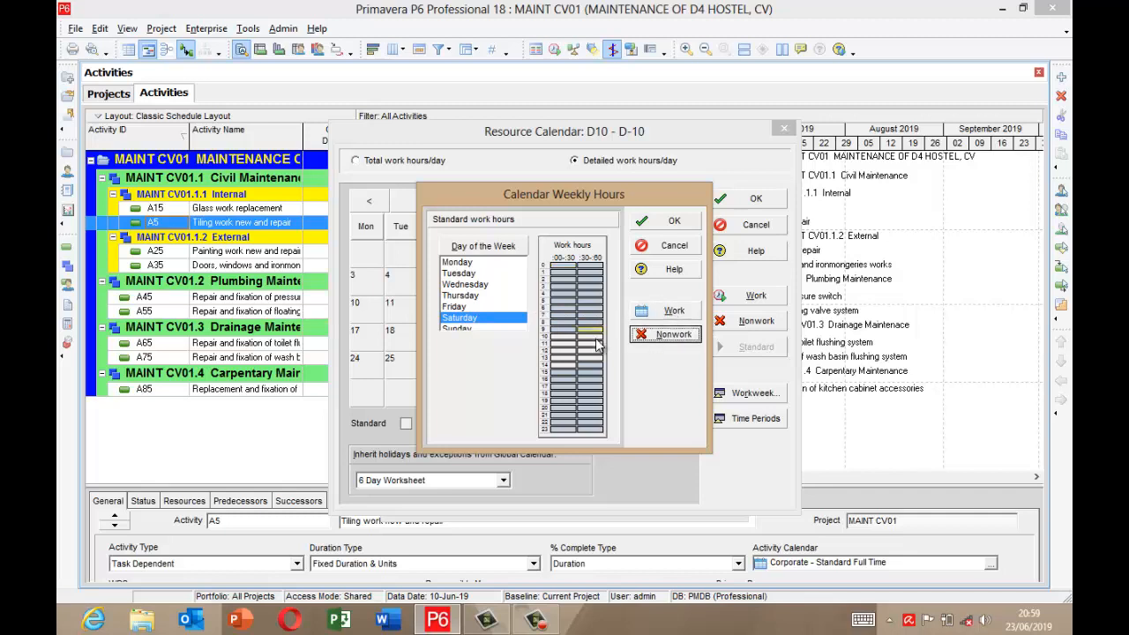
{"action": "left_click", "coordinate": [589, 337]}
{"action": "left_click", "coordinate": [666, 335]}
{"action": "left_click", "coordinate": [590, 344]}
{"action": "left_click", "coordinate": [666, 335]}
{"action": "left_click", "coordinate": [590, 350]}
{"action": "left_click", "coordinate": [666, 335]}
{"action": "left_click", "coordinate": [598, 359]}
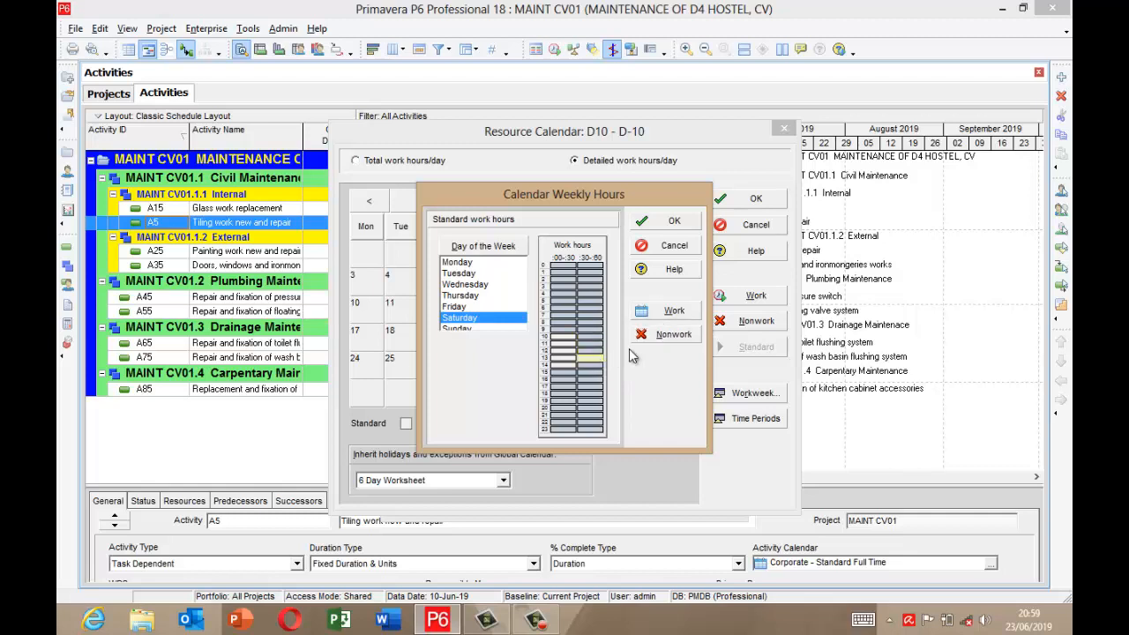
{"action": "left_click", "coordinate": [675, 339]}
{"action": "left_click", "coordinate": [563, 337]}
{"action": "left_click", "coordinate": [677, 337]}
{"action": "left_click", "coordinate": [563, 343]}
{"action": "left_click", "coordinate": [672, 336]}
{"action": "left_click", "coordinate": [662, 341]}
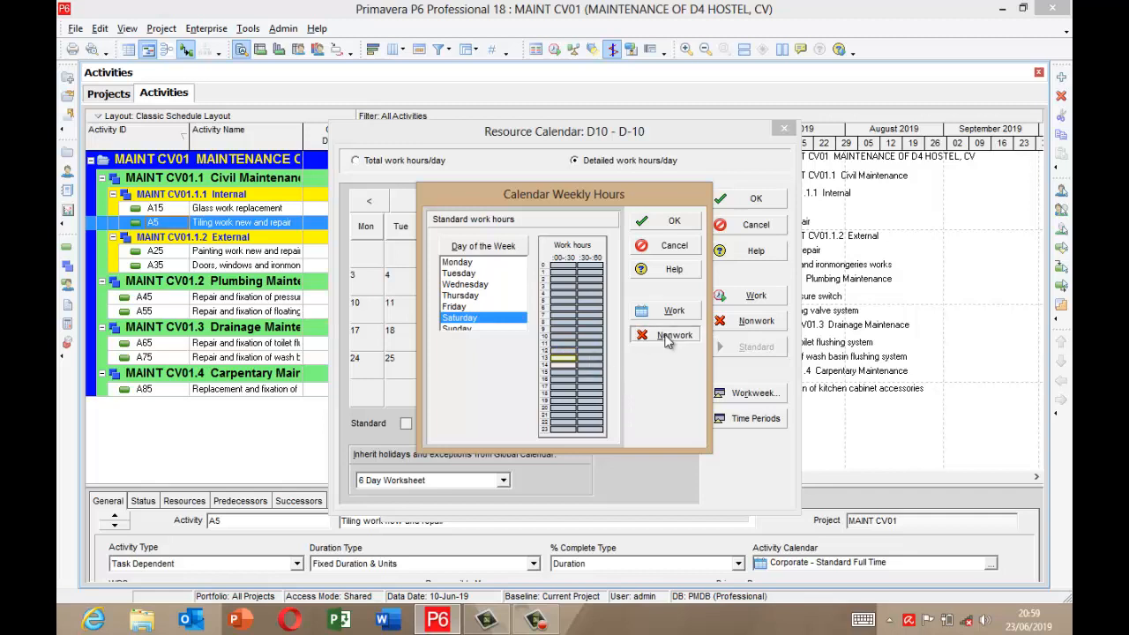
{"action": "left_click", "coordinate": [570, 366]}
{"action": "left_click", "coordinate": [677, 339]}
{"action": "left_click", "coordinate": [674, 222]}
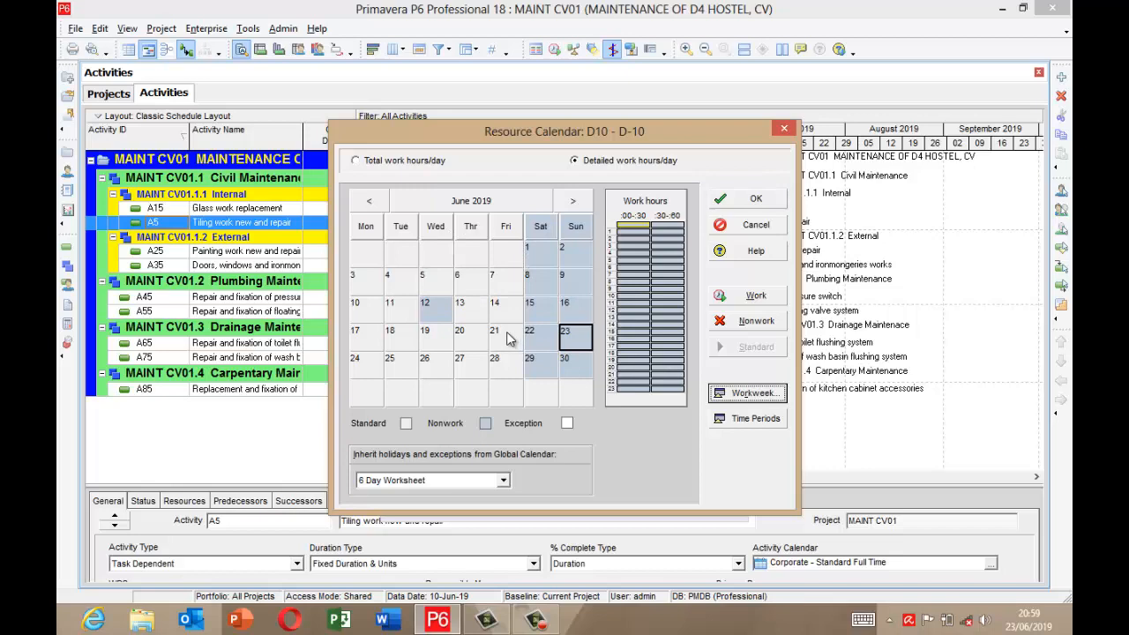
{"action": "left_click", "coordinate": [746, 201]}
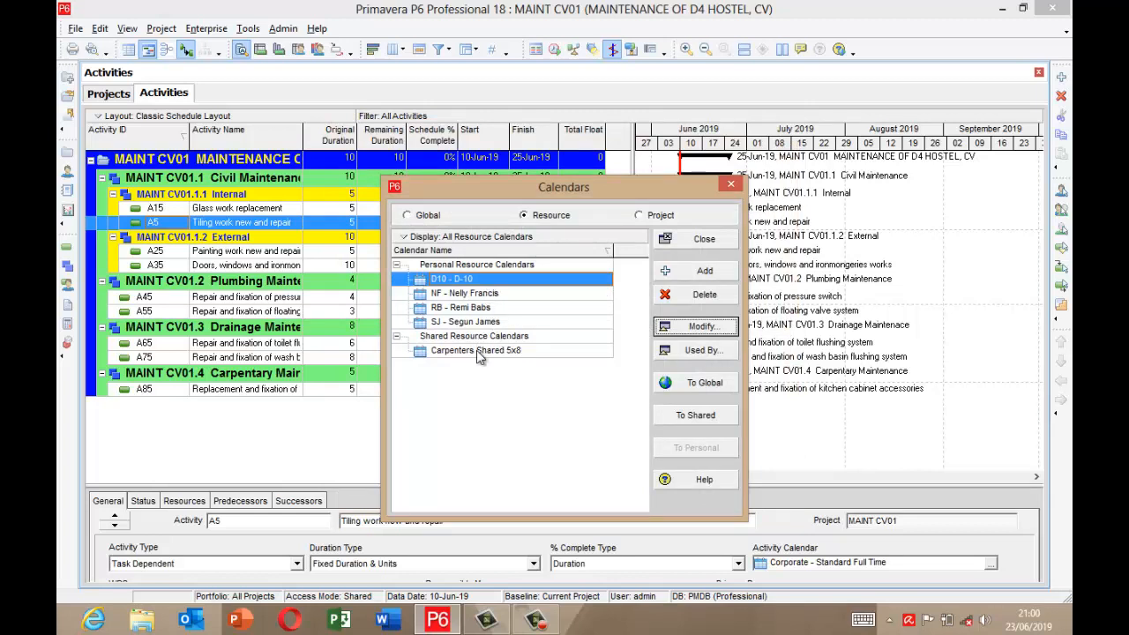
- Add a shared resource calendar copied from the 6 Day Worksheet global calendar and name it Consultant
{"action": "left_click", "coordinate": [563, 352]}
{"action": "left_click", "coordinate": [683, 274]}
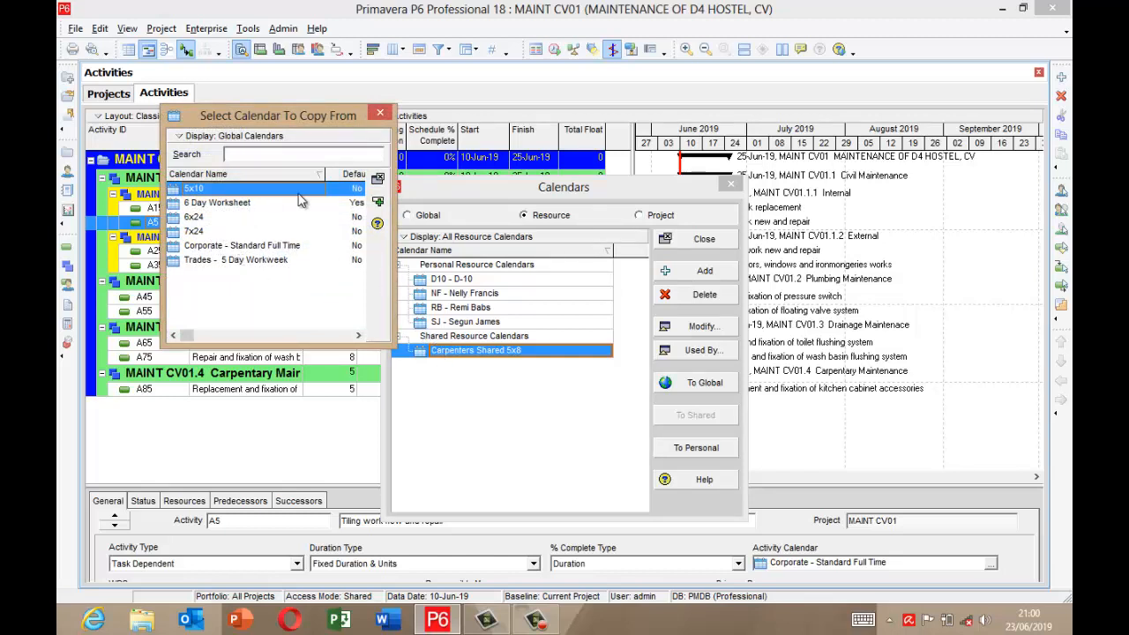
{"action": "left_click", "coordinate": [221, 204]}
{"action": "left_click", "coordinate": [377, 202]}
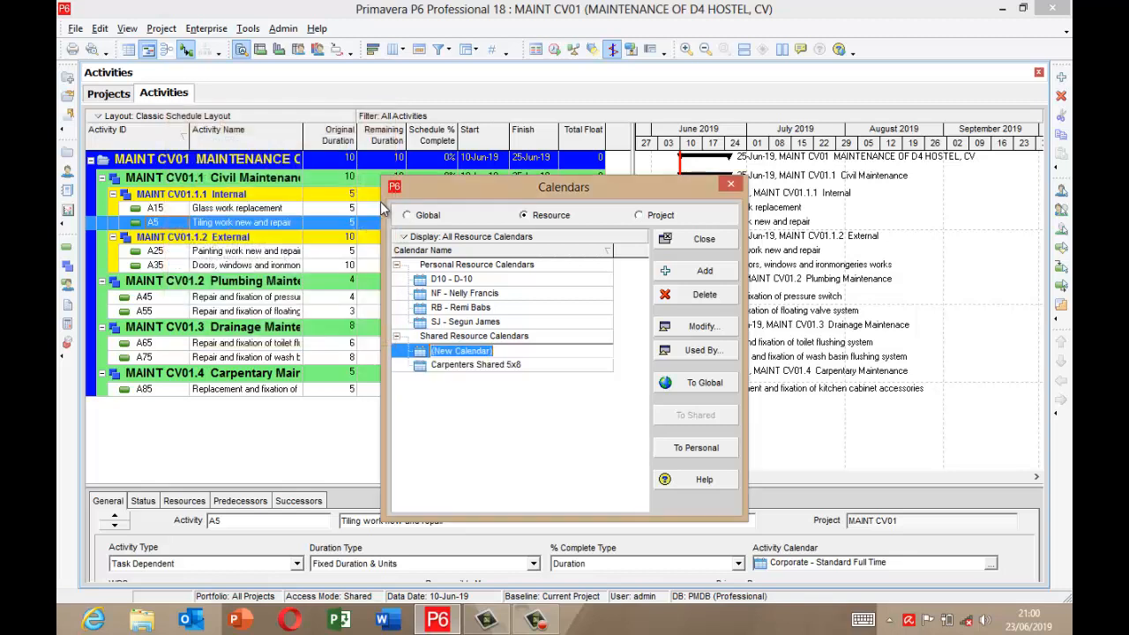
{"action": "left_click", "coordinate": [503, 356]}
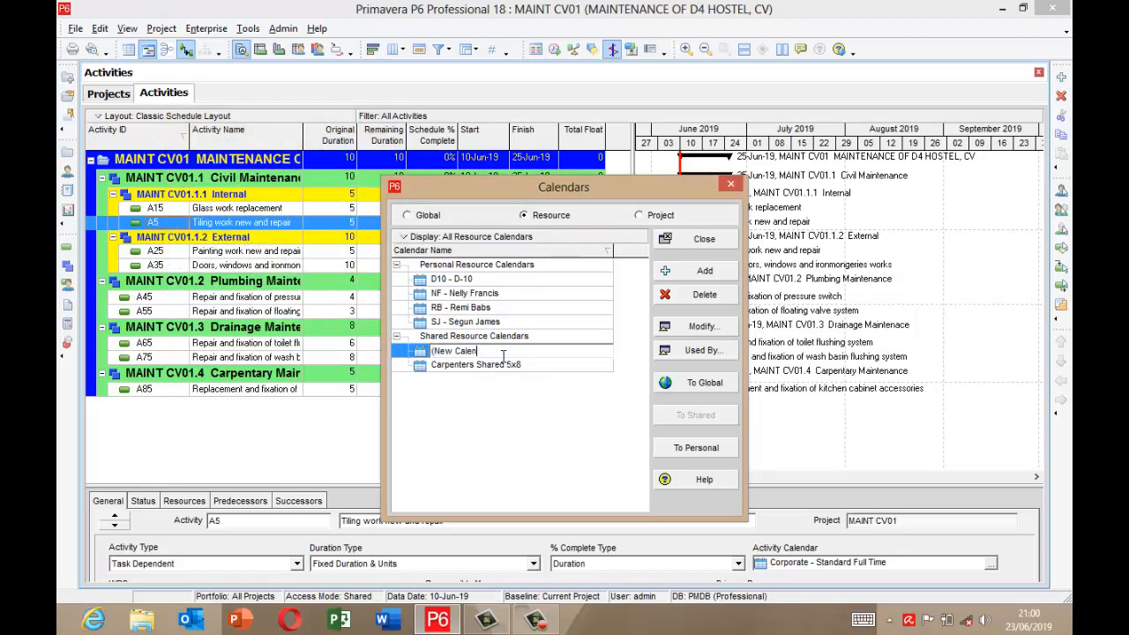
{"action": "key", "text": "BackSpace"}
{"action": "key", "text": "BackSpace"}
{"action": "key", "text": "BackSpace"}
{"action": "key", "text": "BackSpace"}
{"action": "left_click", "coordinate": [518, 401]}
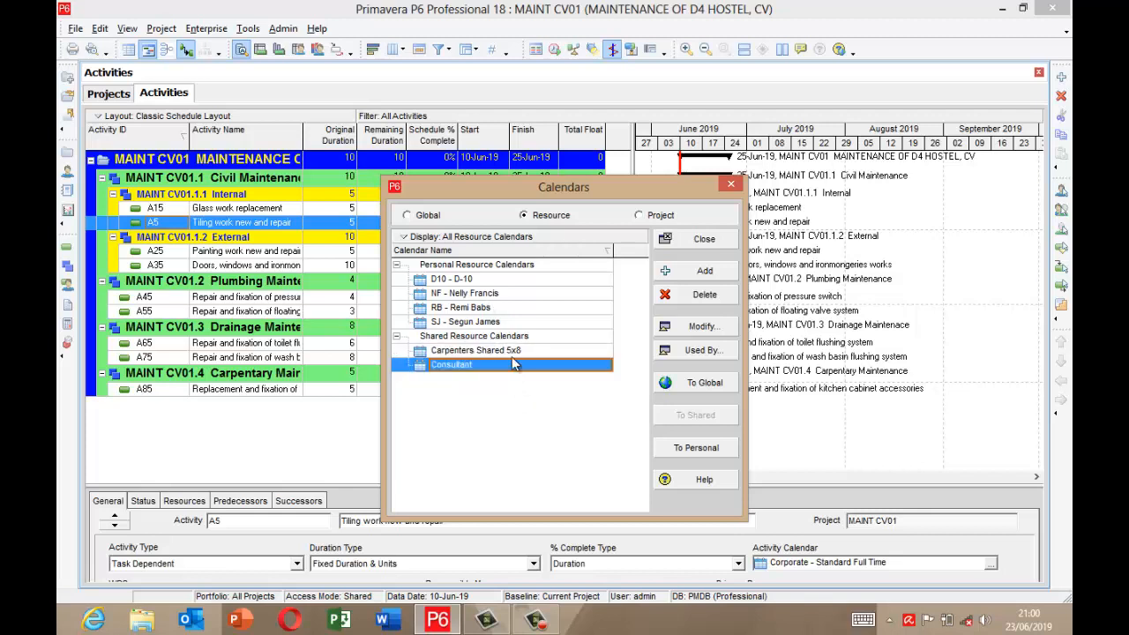
- Compare the shared and personal calendar entries and review the D10 calendar's working days and inherited global calendar
{"action": "left_click", "coordinate": [514, 351]}
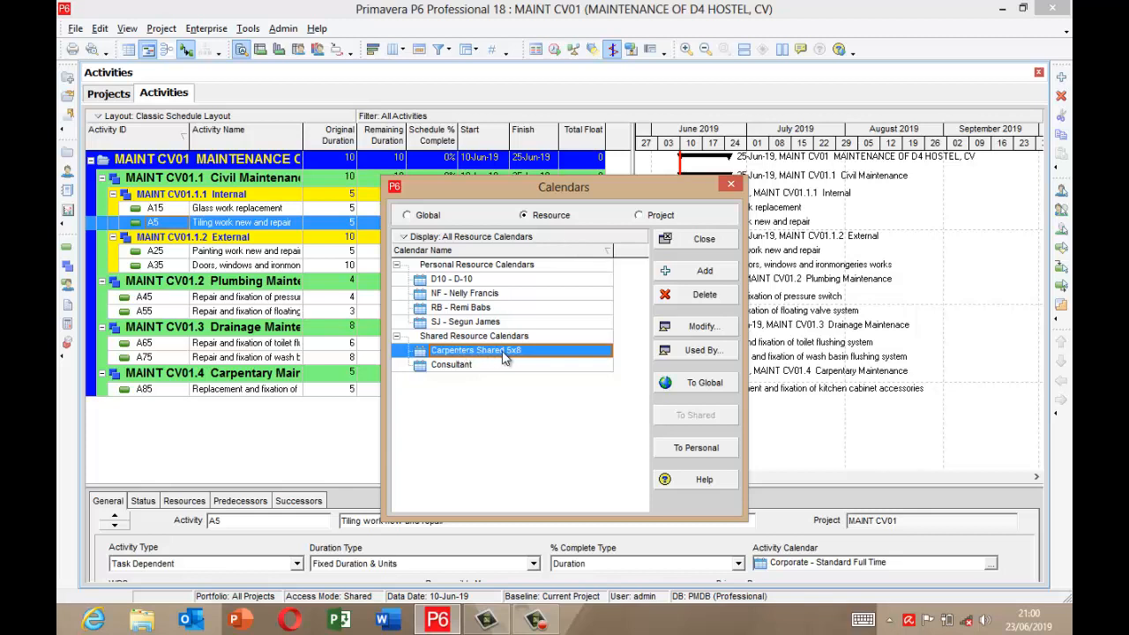
{"action": "left_click", "coordinate": [481, 366]}
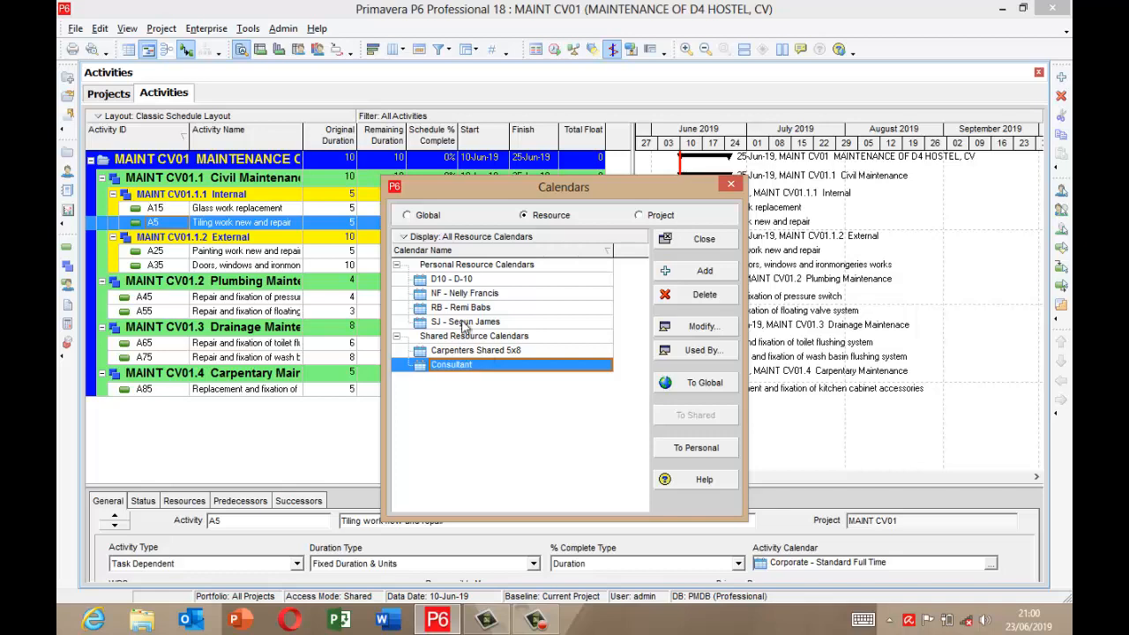
{"action": "left_click", "coordinate": [447, 280]}
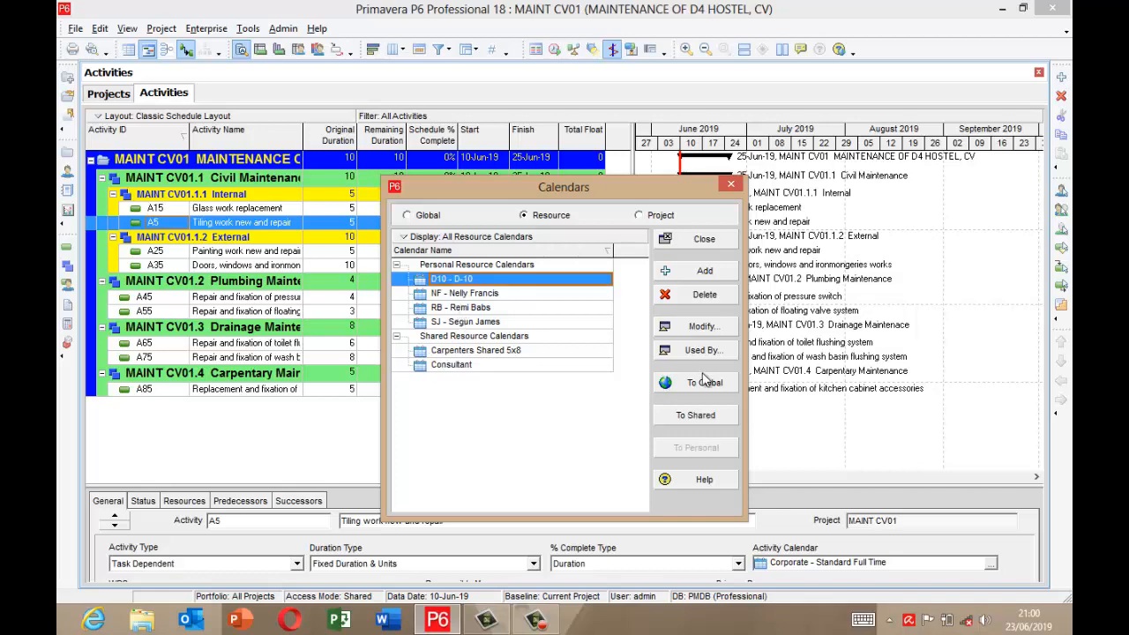
{"action": "left_click", "coordinate": [703, 327]}
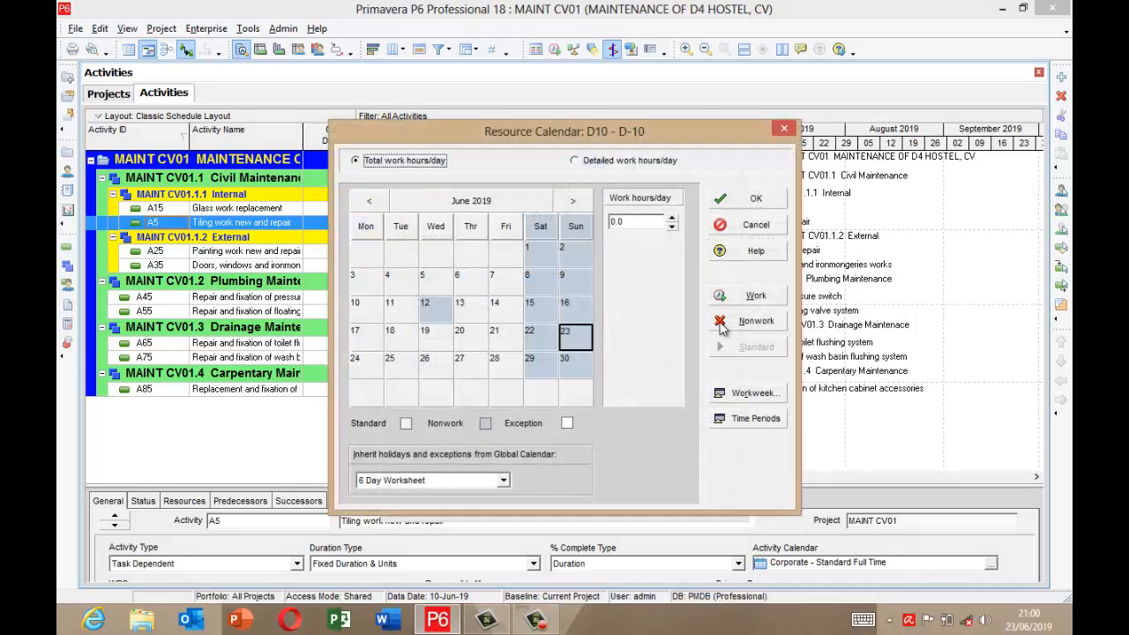
{"action": "left_click", "coordinate": [754, 199]}
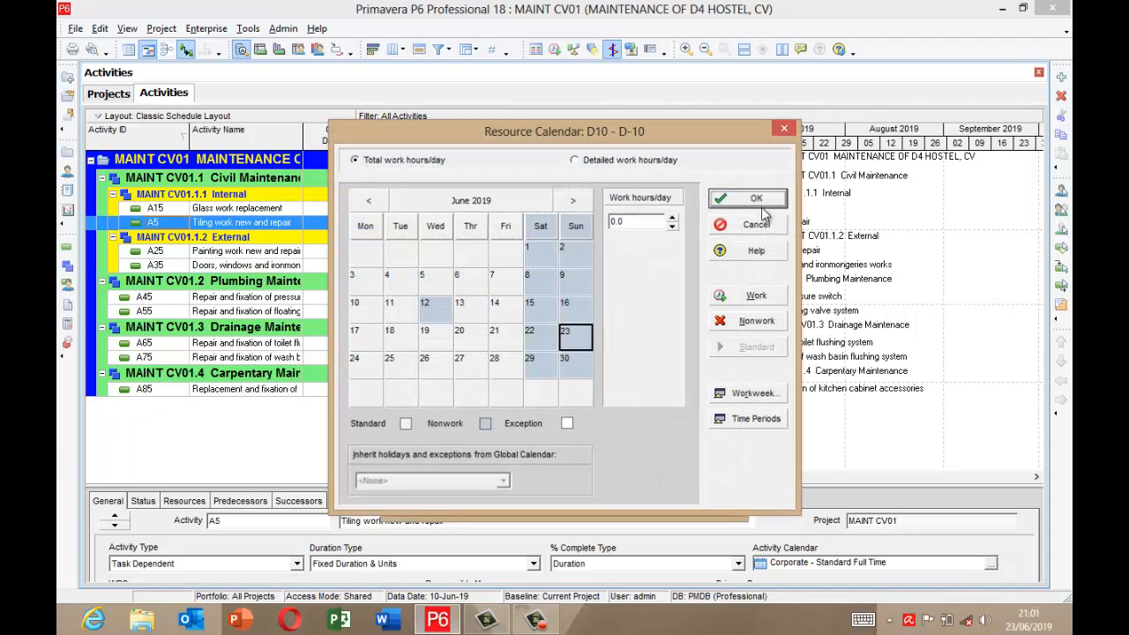
- Check which resources use the D10 calendar, two of the other personal calendars and the Consultant calendar
{"action": "left_click", "coordinate": [702, 350]}
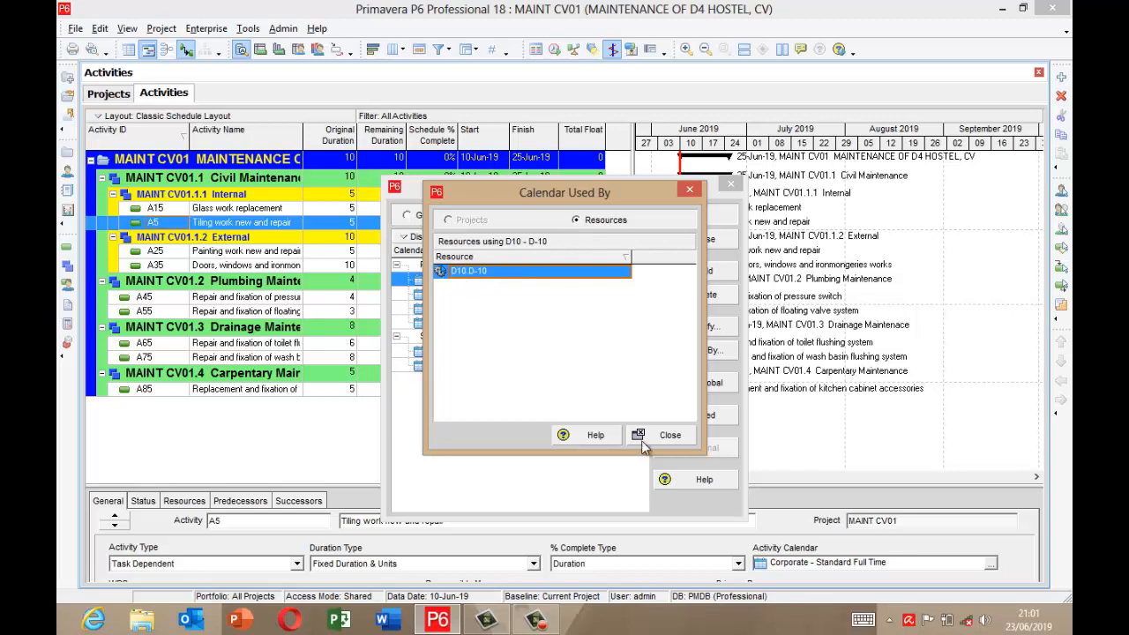
{"action": "left_click", "coordinate": [669, 435]}
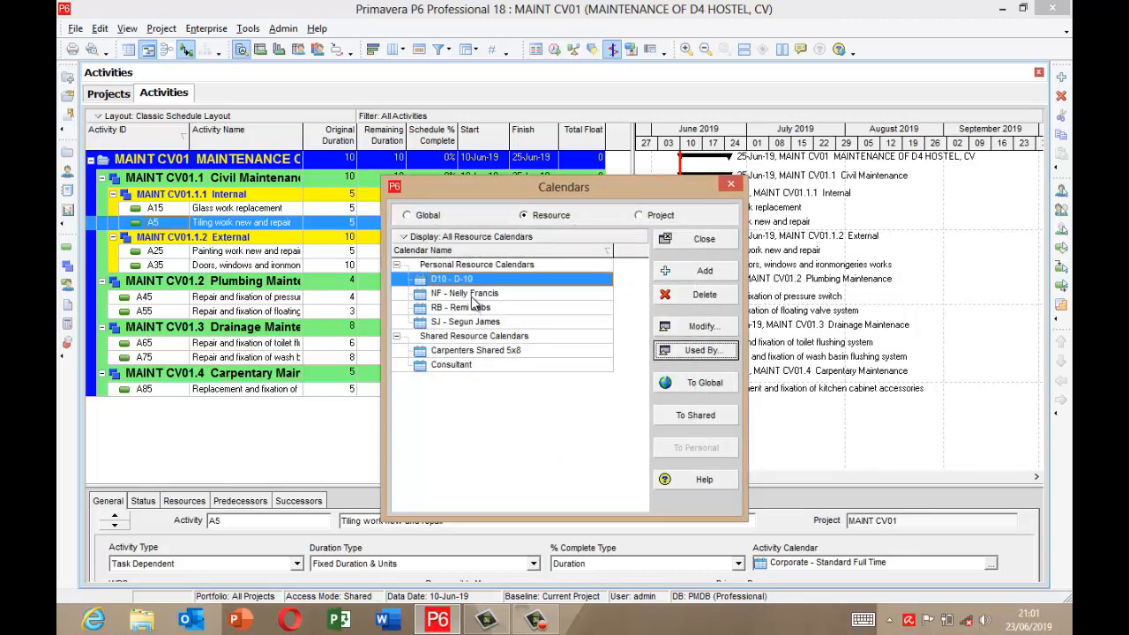
{"action": "left_click", "coordinate": [473, 294]}
{"action": "left_click", "coordinate": [703, 351]}
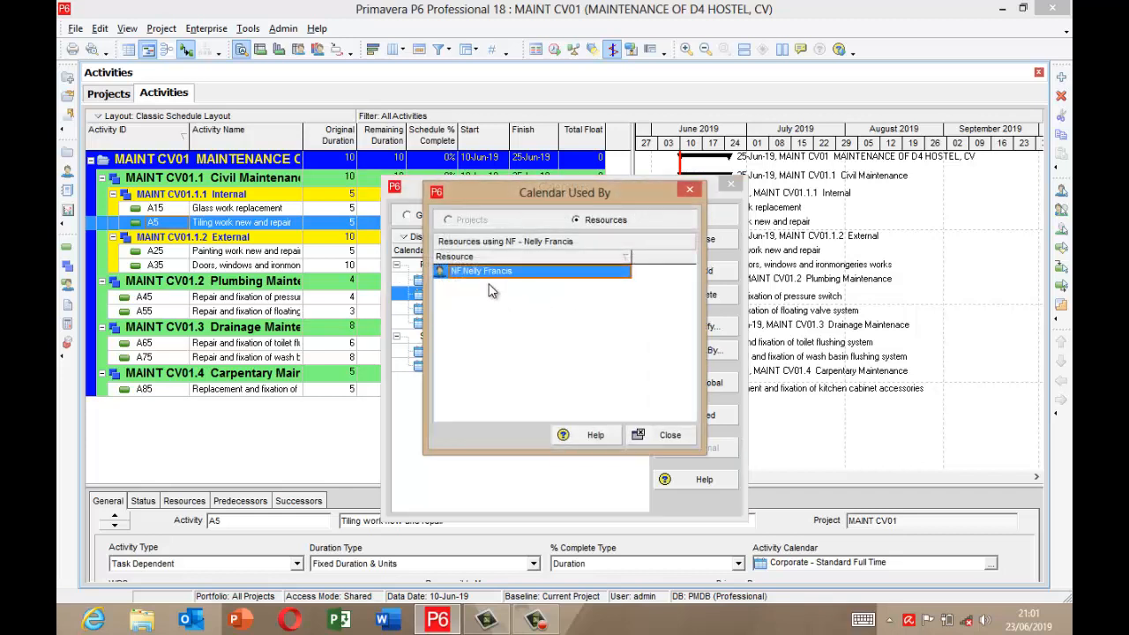
{"action": "left_click", "coordinate": [670, 436]}
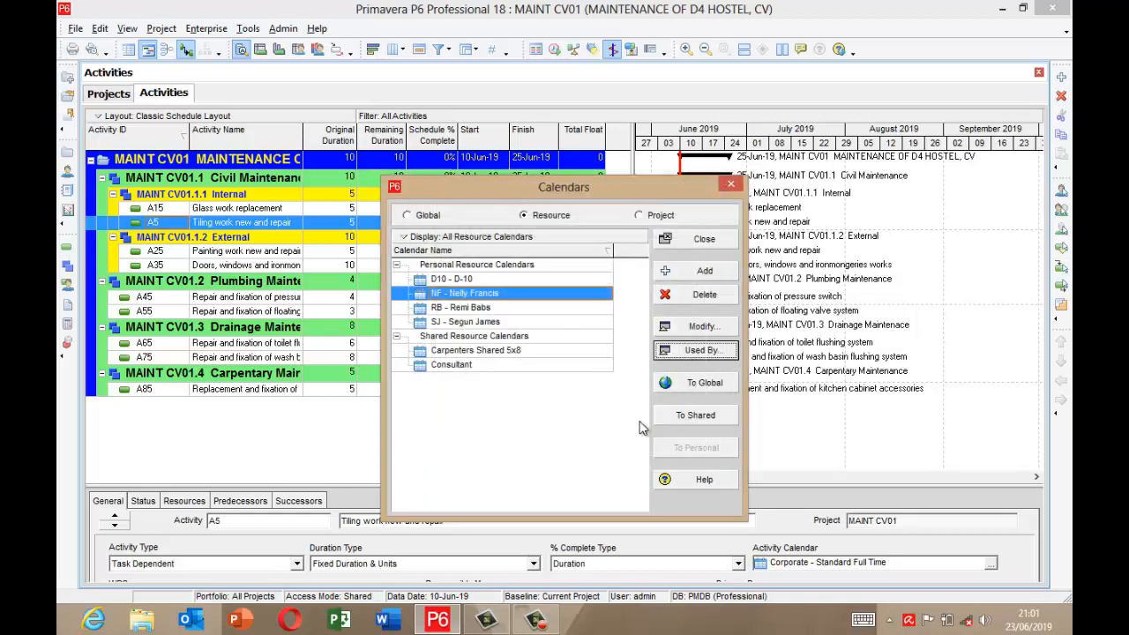
{"action": "left_click", "coordinate": [469, 322]}
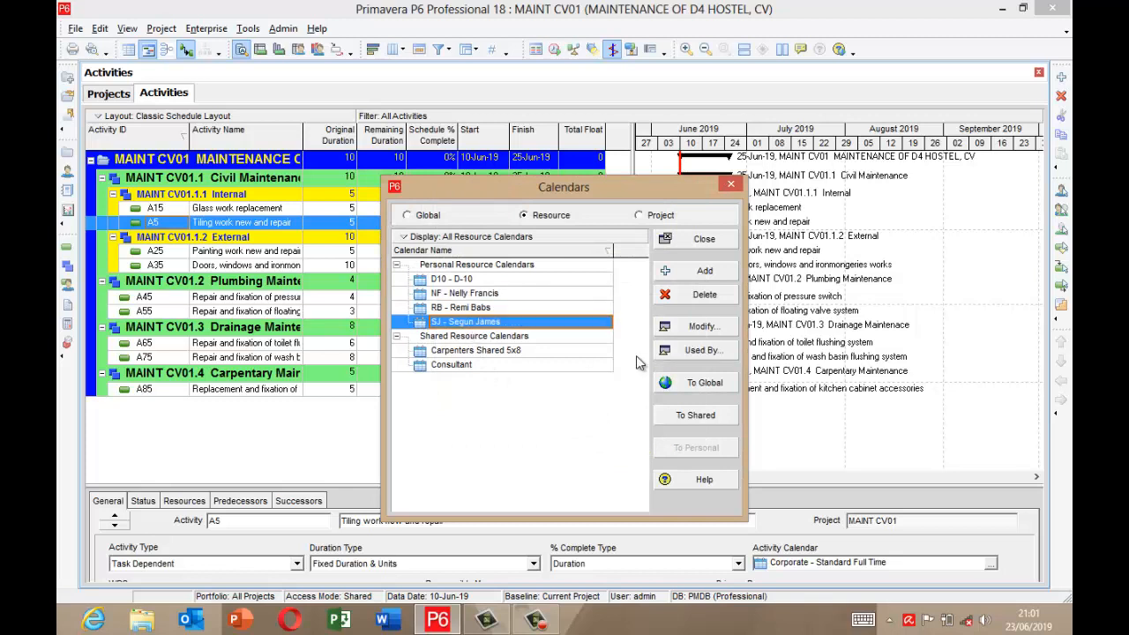
{"action": "left_click", "coordinate": [697, 354]}
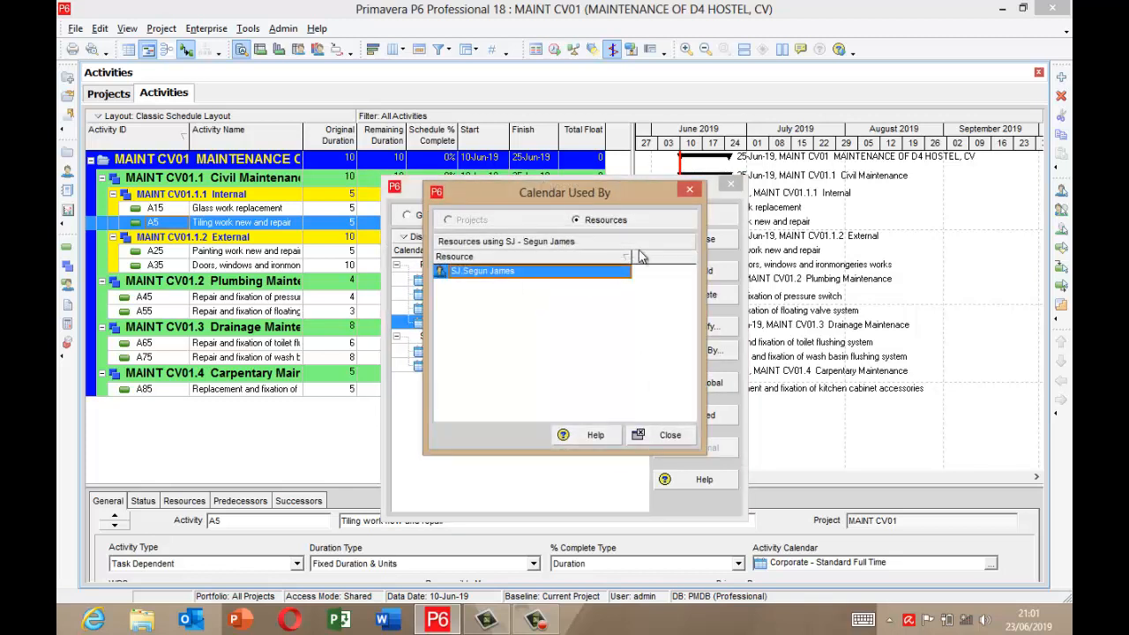
{"action": "left_click", "coordinate": [691, 191]}
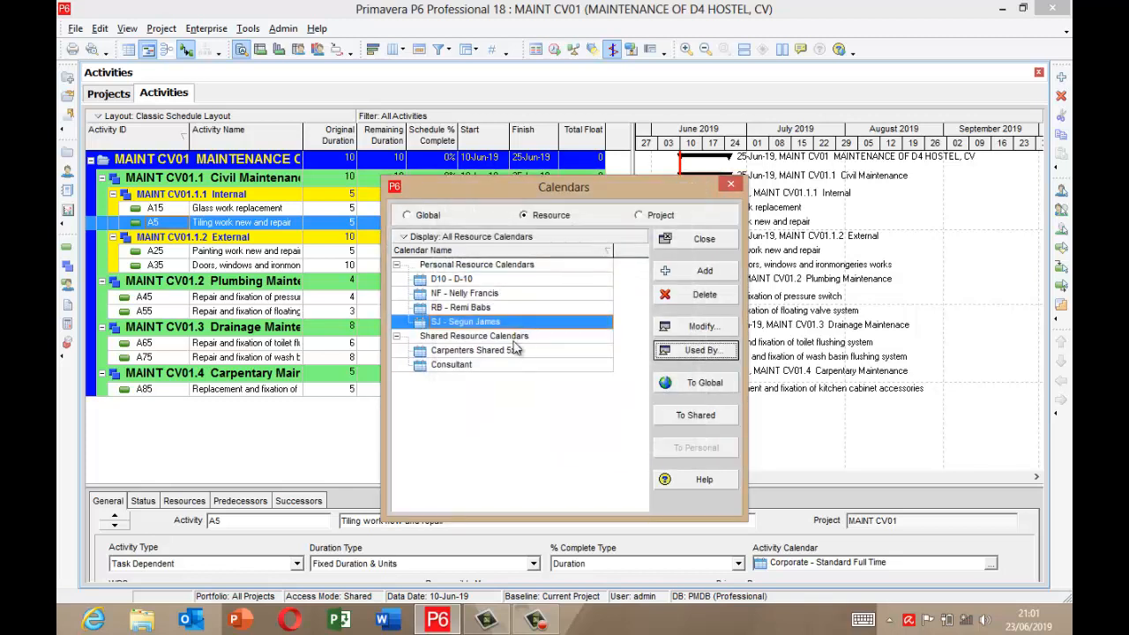
{"action": "left_click", "coordinate": [494, 365]}
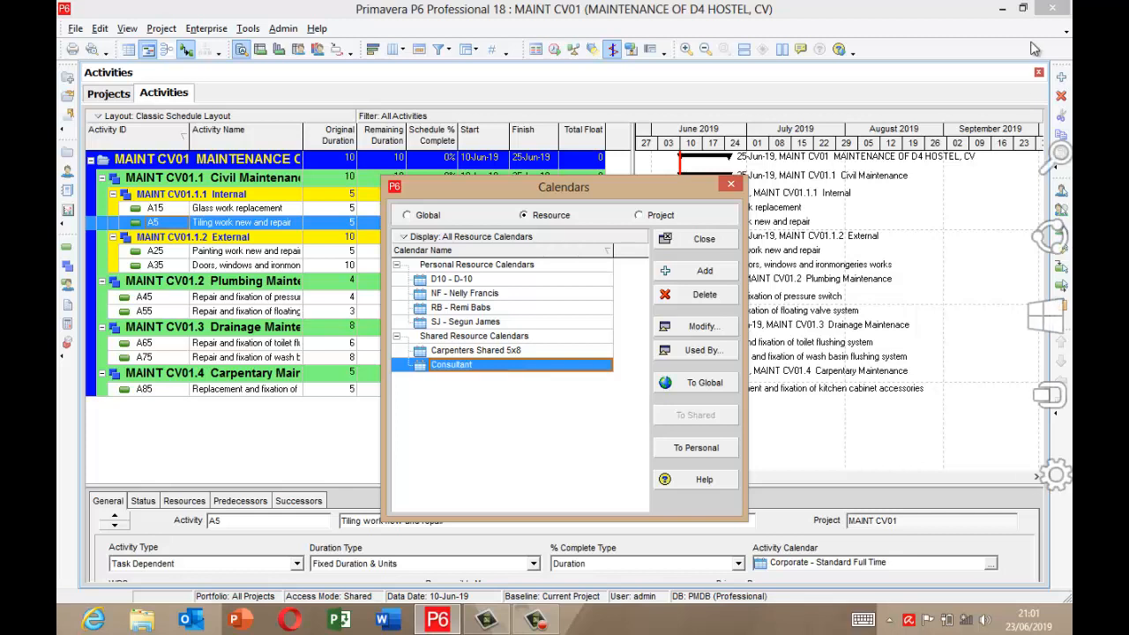
{"action": "left_click", "coordinate": [702, 350]}
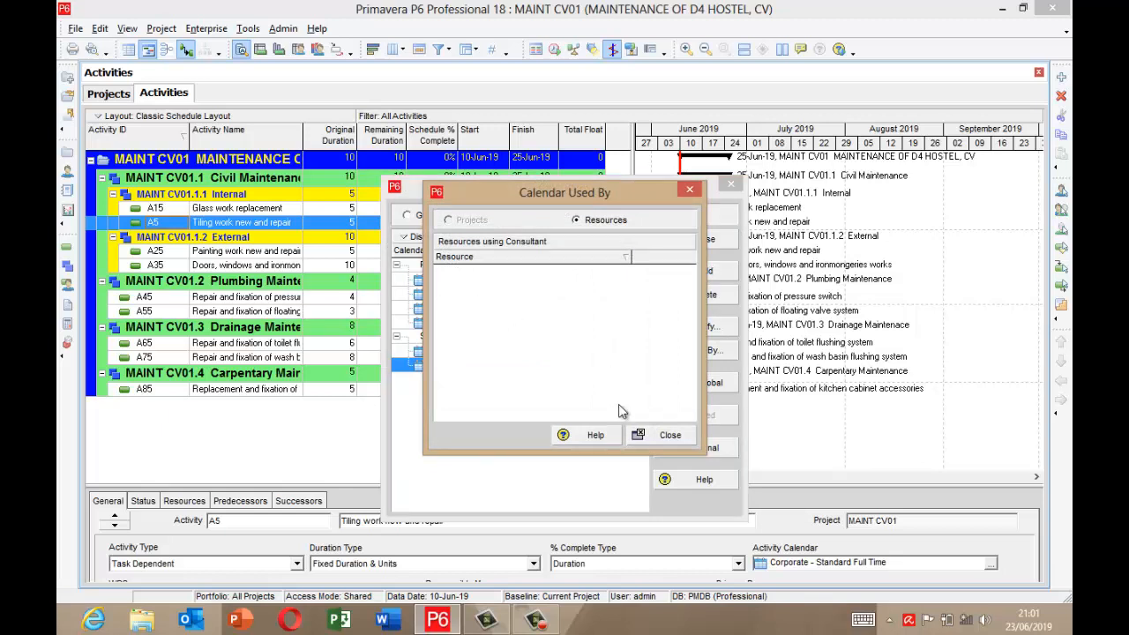
- Add a project calendar copied from the Corporate - Standard Full Time global calendar
{"action": "left_click", "coordinate": [666, 436]}
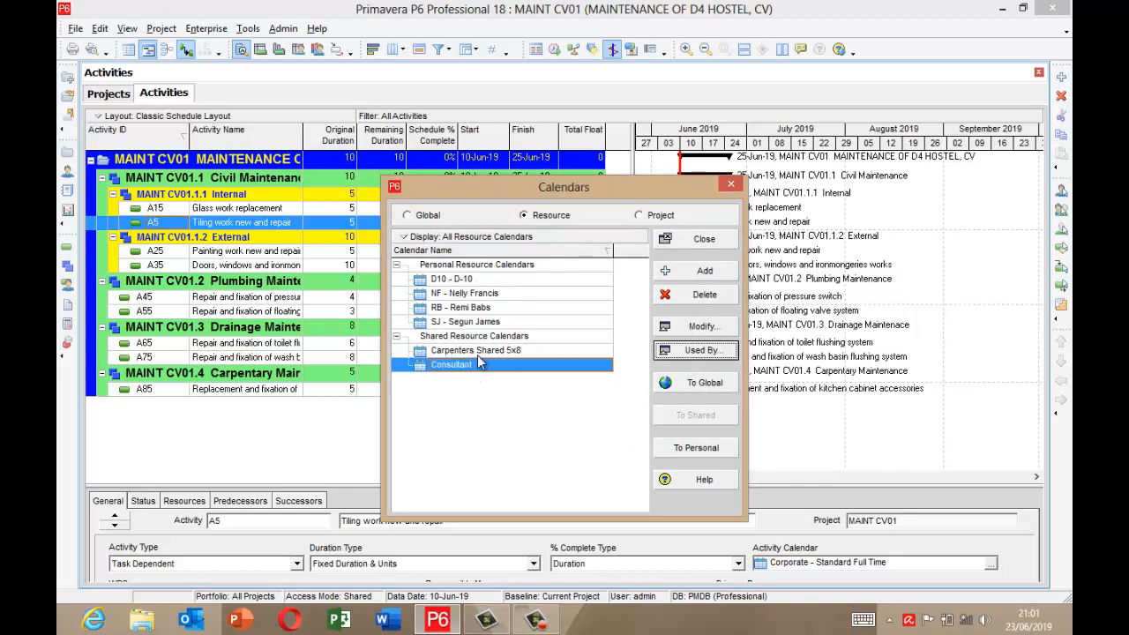
{"action": "left_click", "coordinate": [642, 216]}
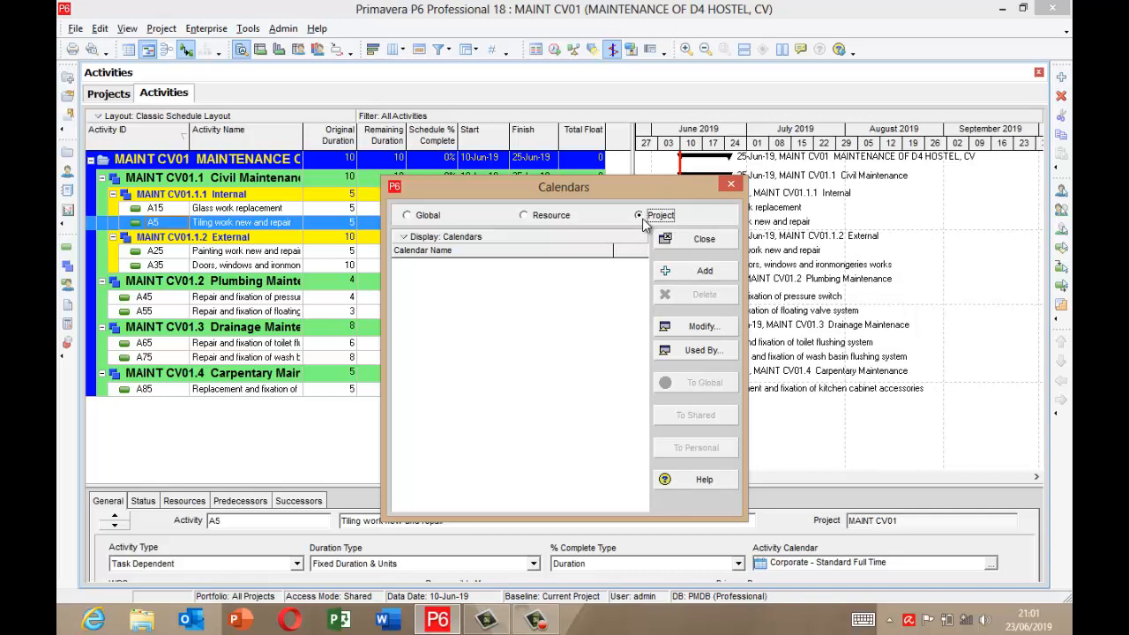
{"action": "left_click", "coordinate": [710, 276]}
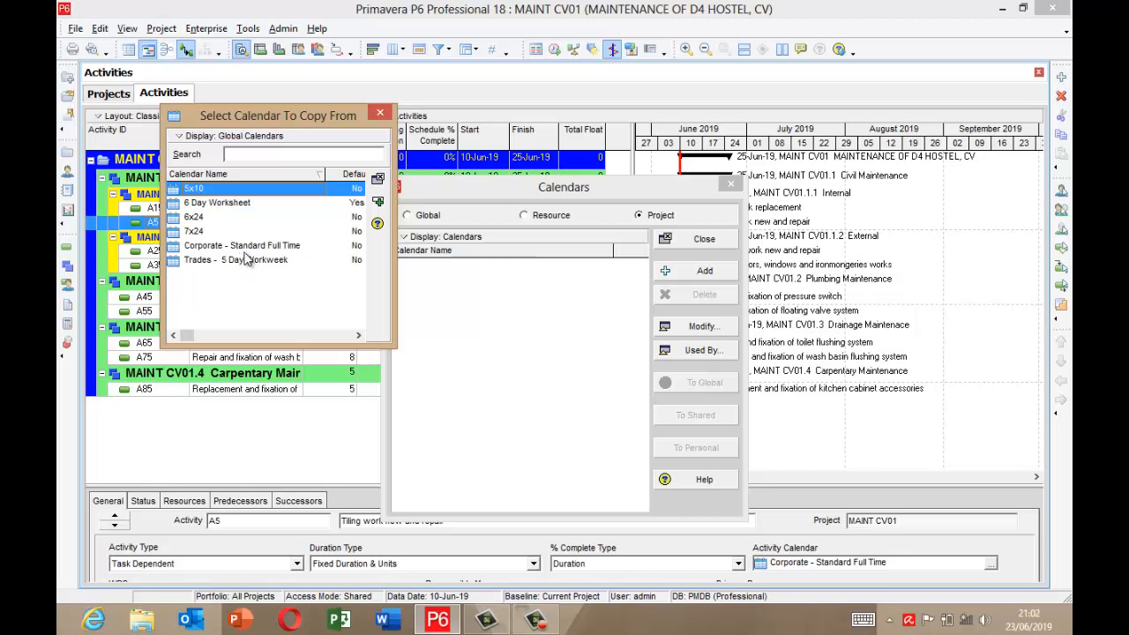
{"action": "left_click", "coordinate": [247, 248]}
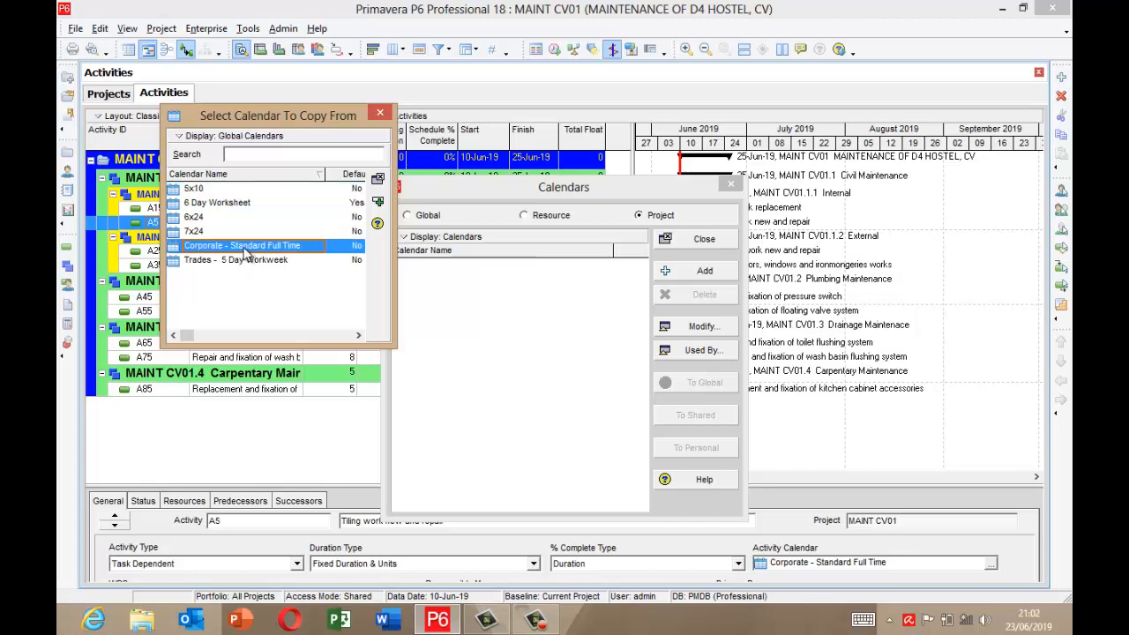
{"action": "left_click", "coordinate": [378, 203]}
- Name the new project calendar MAINTENANCE OF D4-CV
{"action": "left_click", "coordinate": [474, 266]}
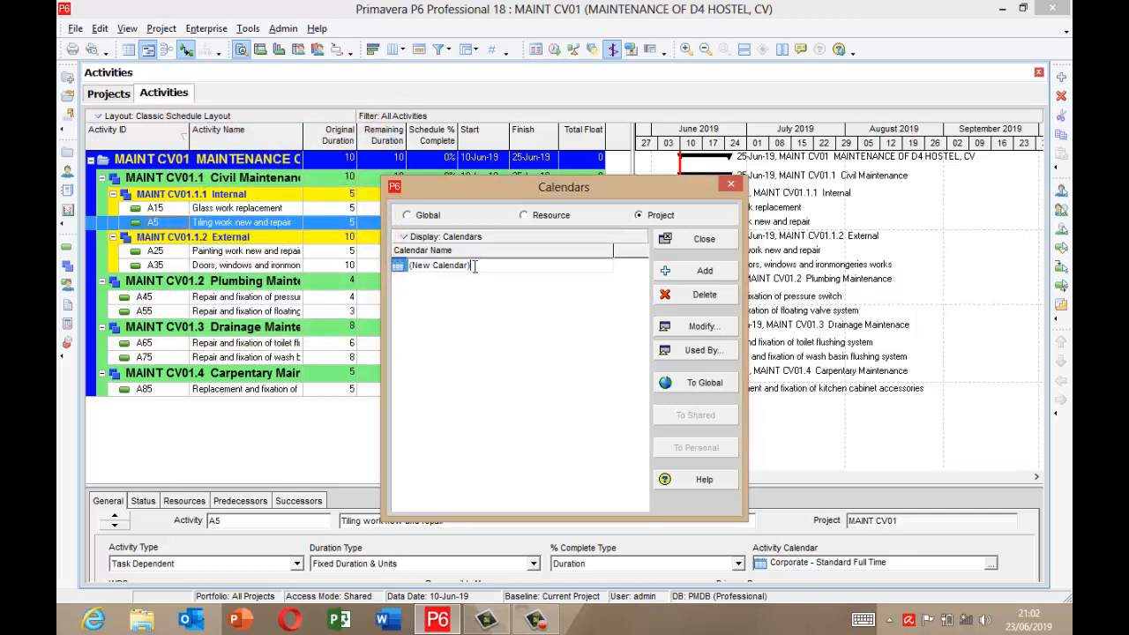
{"action": "key", "text": "BackSpace"}
{"action": "key", "text": "BackSpace"}
{"action": "key", "text": "BackSpace"}
{"action": "key", "text": "BackSpace"}
{"action": "key", "text": "BackSpace"}
{"action": "key", "text": "BackSpace"}
{"action": "key", "text": "BackSpace"}
{"action": "key", "text": "BackSpace"}
{"action": "key", "text": "BackSpace"}
{"action": "key", "text": "BackSpace"}
{"action": "key", "text": "BackSpace"}
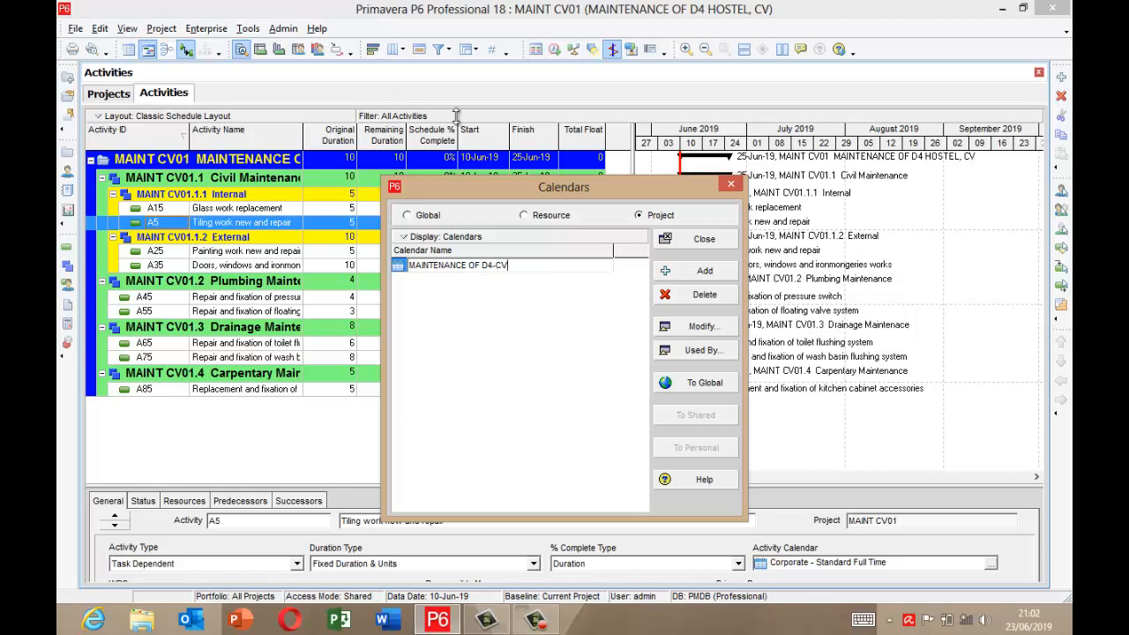
{"action": "left_click", "coordinate": [542, 310]}
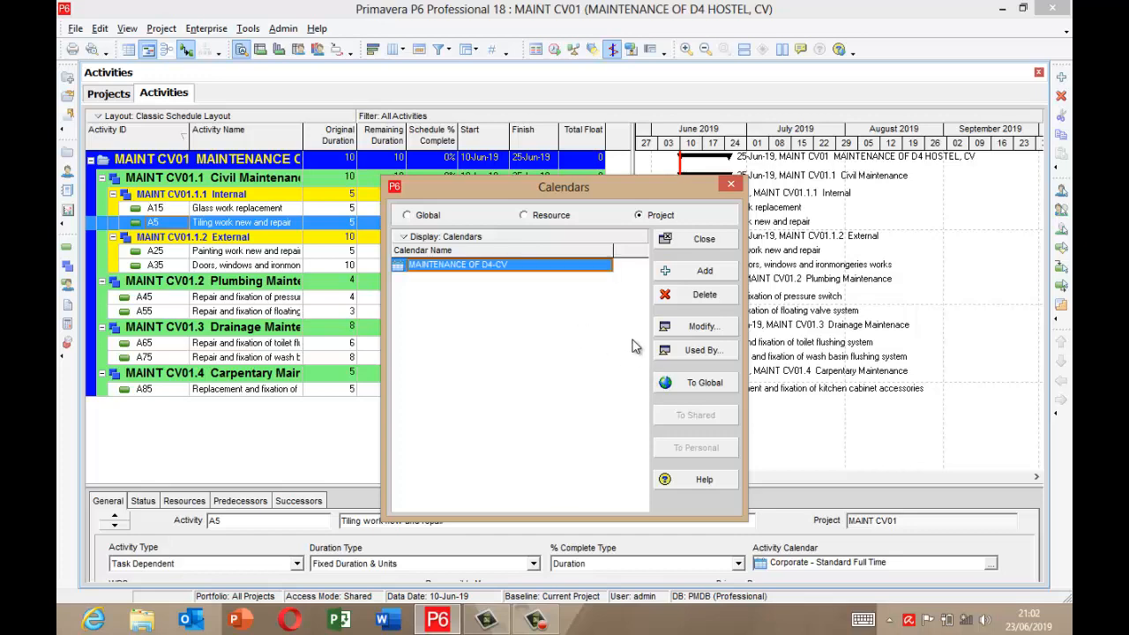
- Review the project calendar's detailed and total work hours for 14 June 2019, accept it and display the global calendars
{"action": "left_click", "coordinate": [703, 328]}
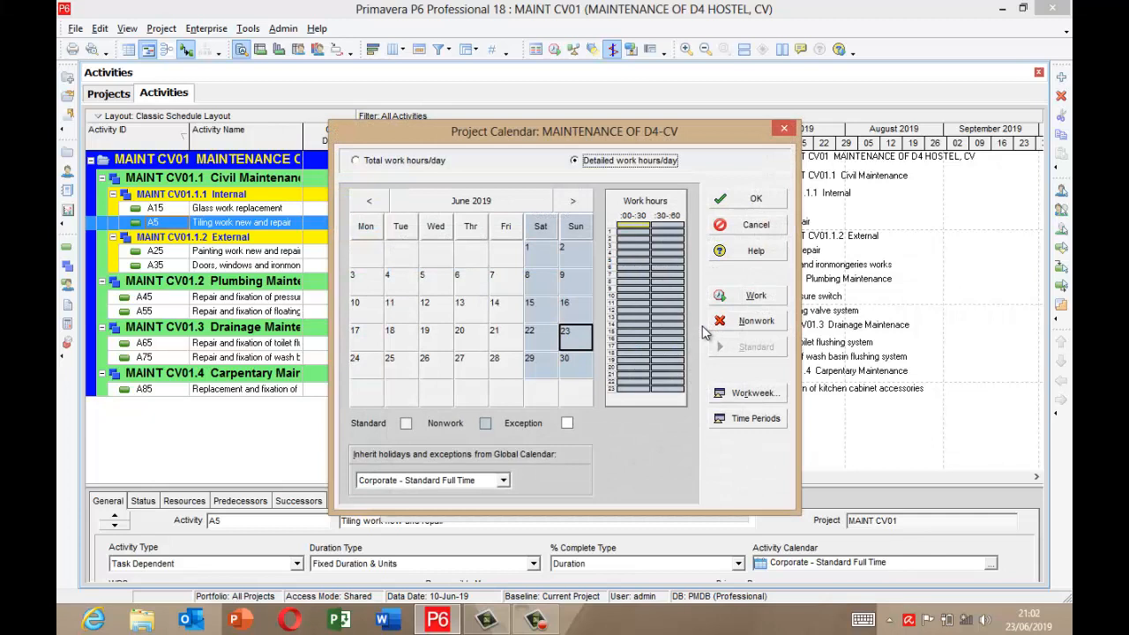
{"action": "left_click", "coordinate": [495, 307]}
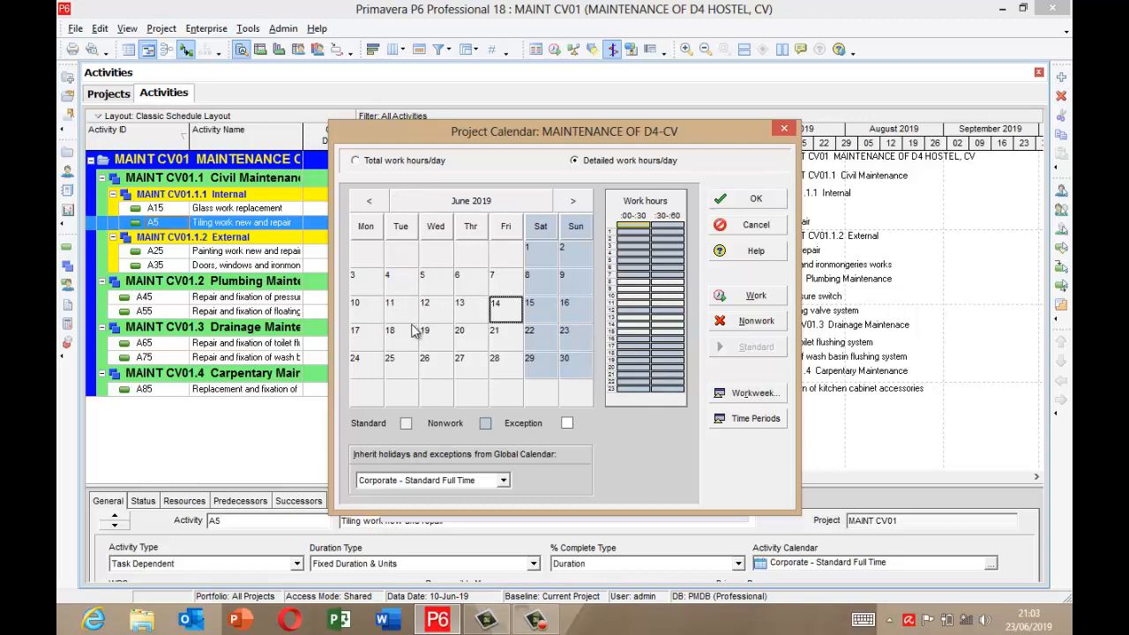
{"action": "left_click", "coordinate": [366, 166]}
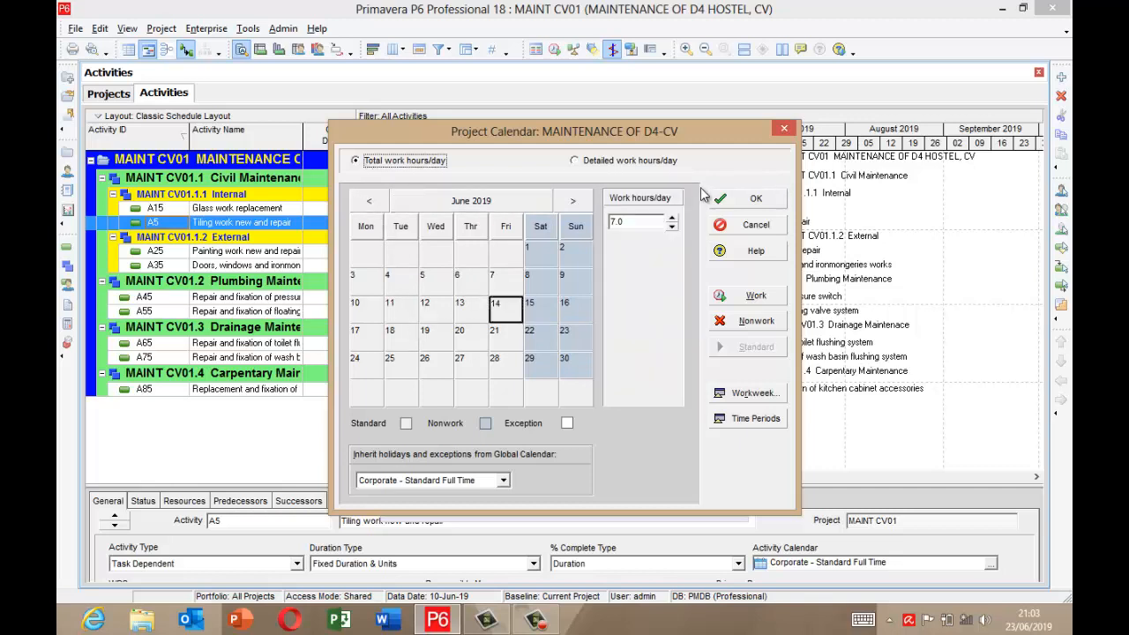
{"action": "left_click", "coordinate": [755, 200]}
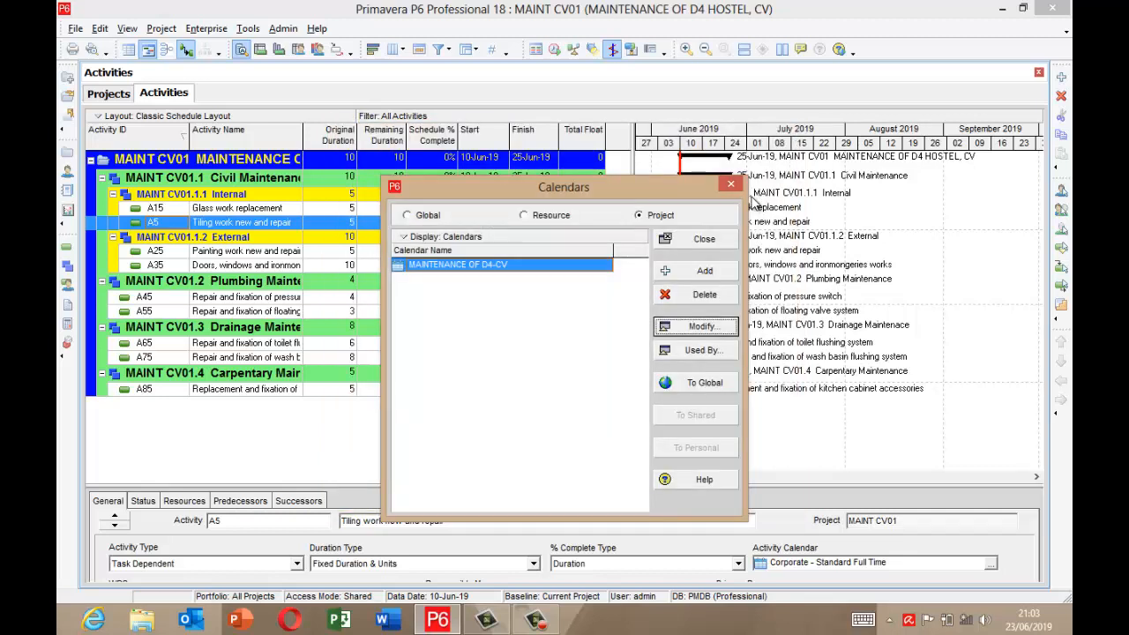
{"action": "left_click", "coordinate": [427, 216]}
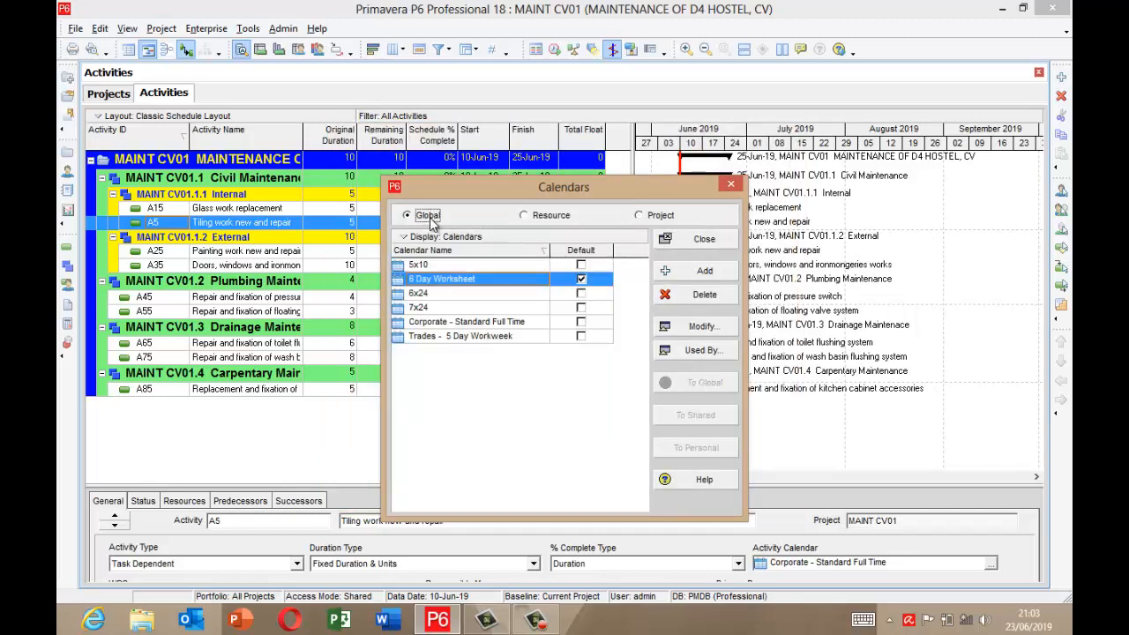